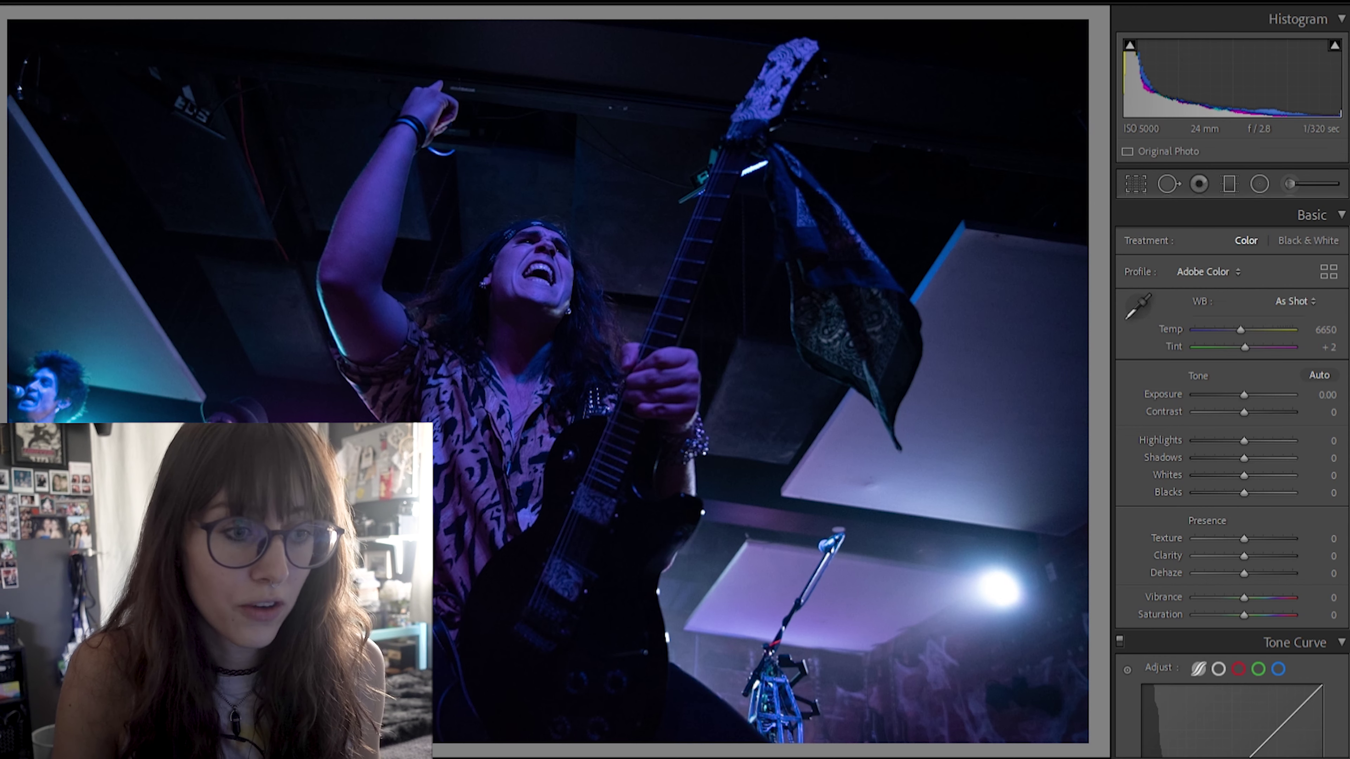
# Step: Brighten the concert photo by setting the exposure to +0.88, testing a stronger +2.02 for comparison
pyautogui.moveTo(1244, 394); pyautogui.dragTo(1253, 388)
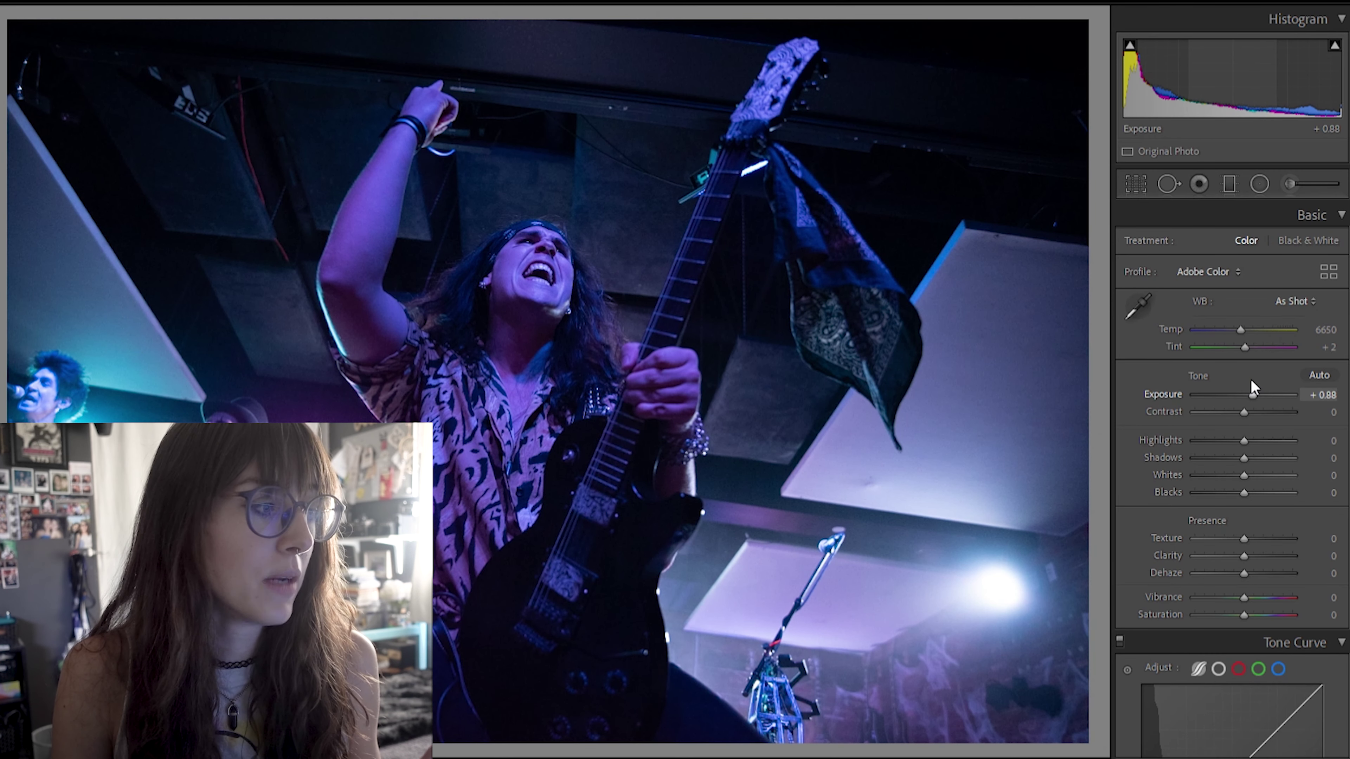
pyautogui.moveTo(1251, 380); pyautogui.dragTo(1263, 391)
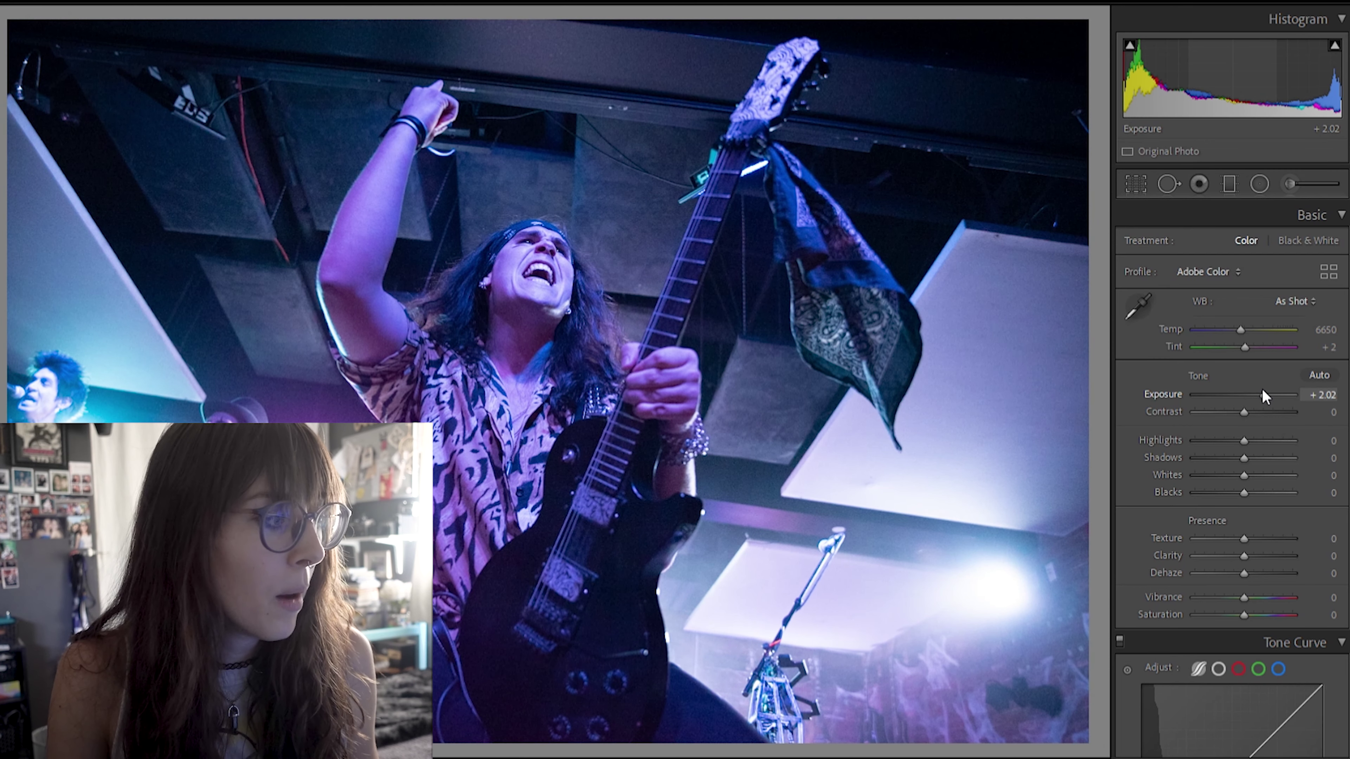
pyautogui.moveTo(1263, 396); pyautogui.dragTo(1253, 392)
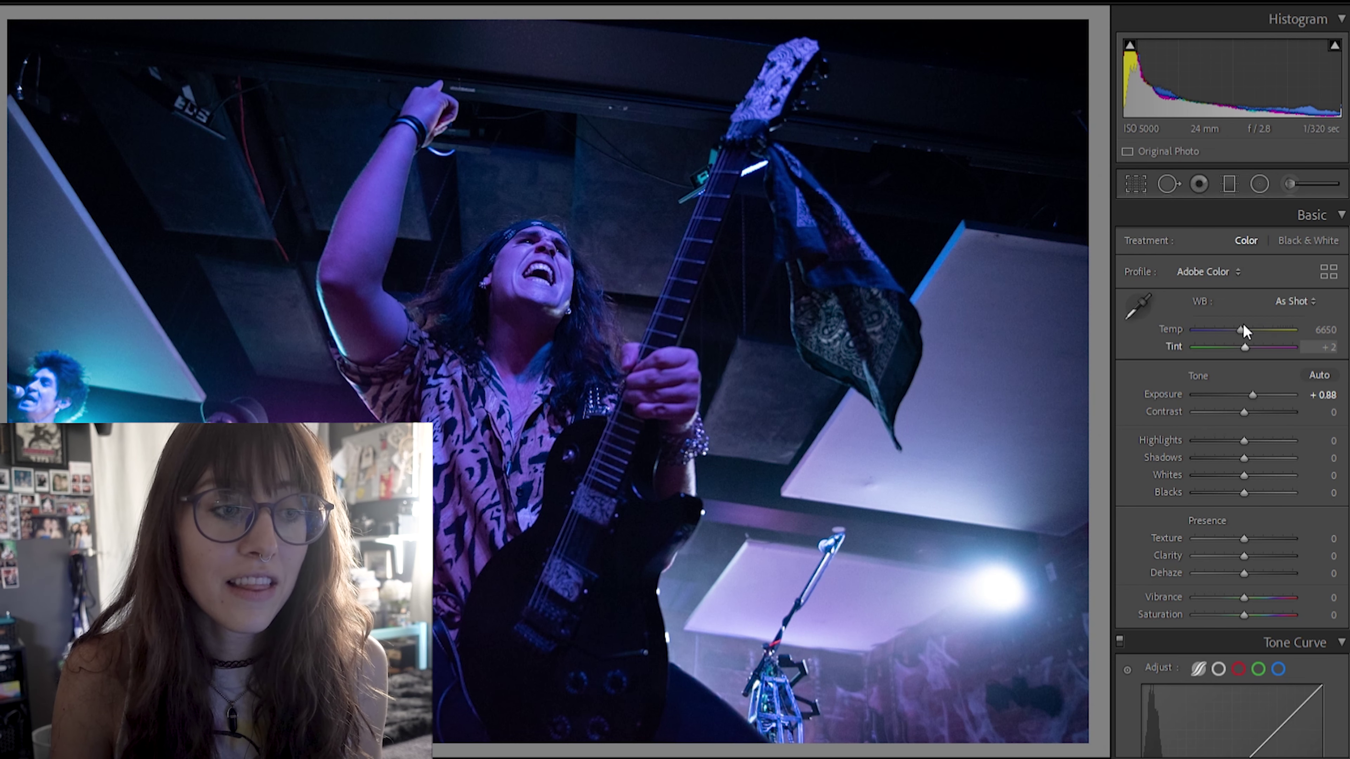
# Step: Neutralise the blue-purple cast by sampling white balance on the singer's face and ceiling panel, and refine it to Temp 50000, Tint −50
pyautogui.click(1138, 307)
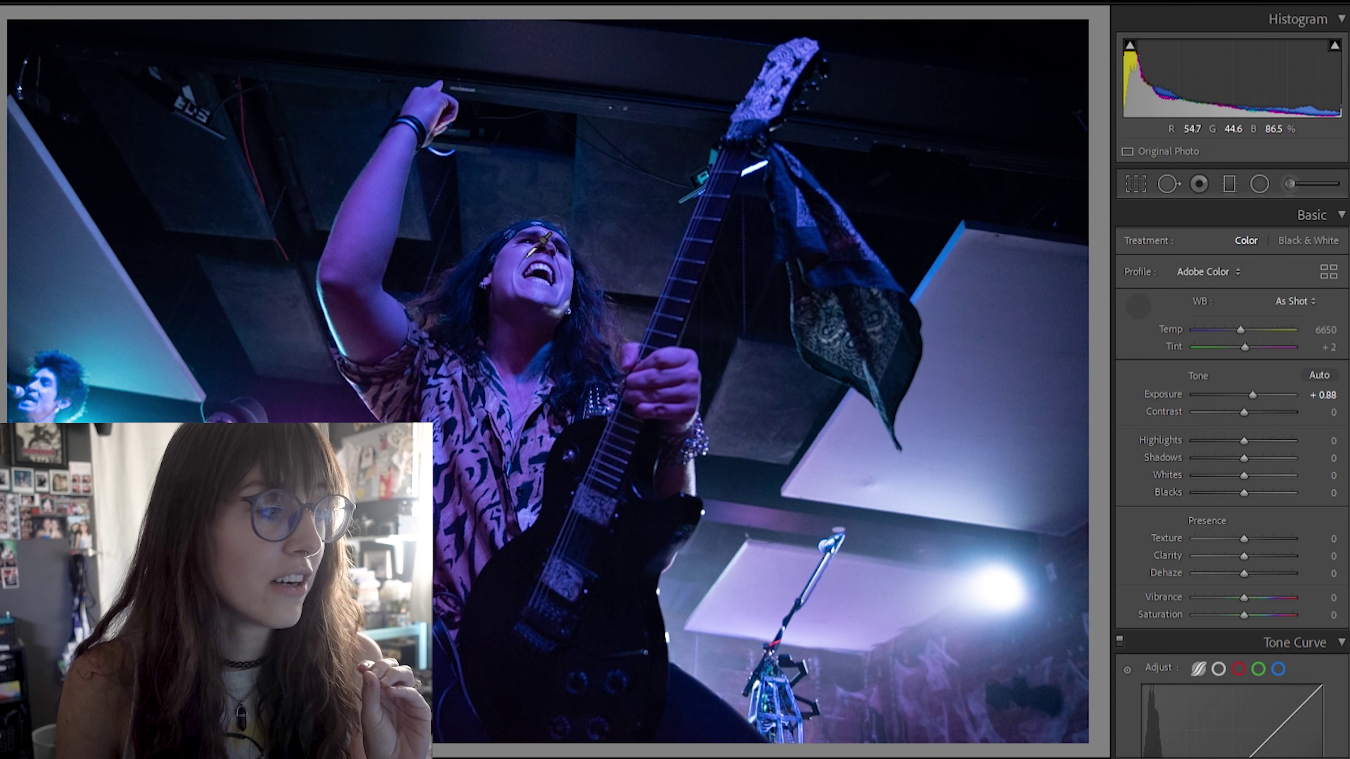
pyautogui.click(529, 240)
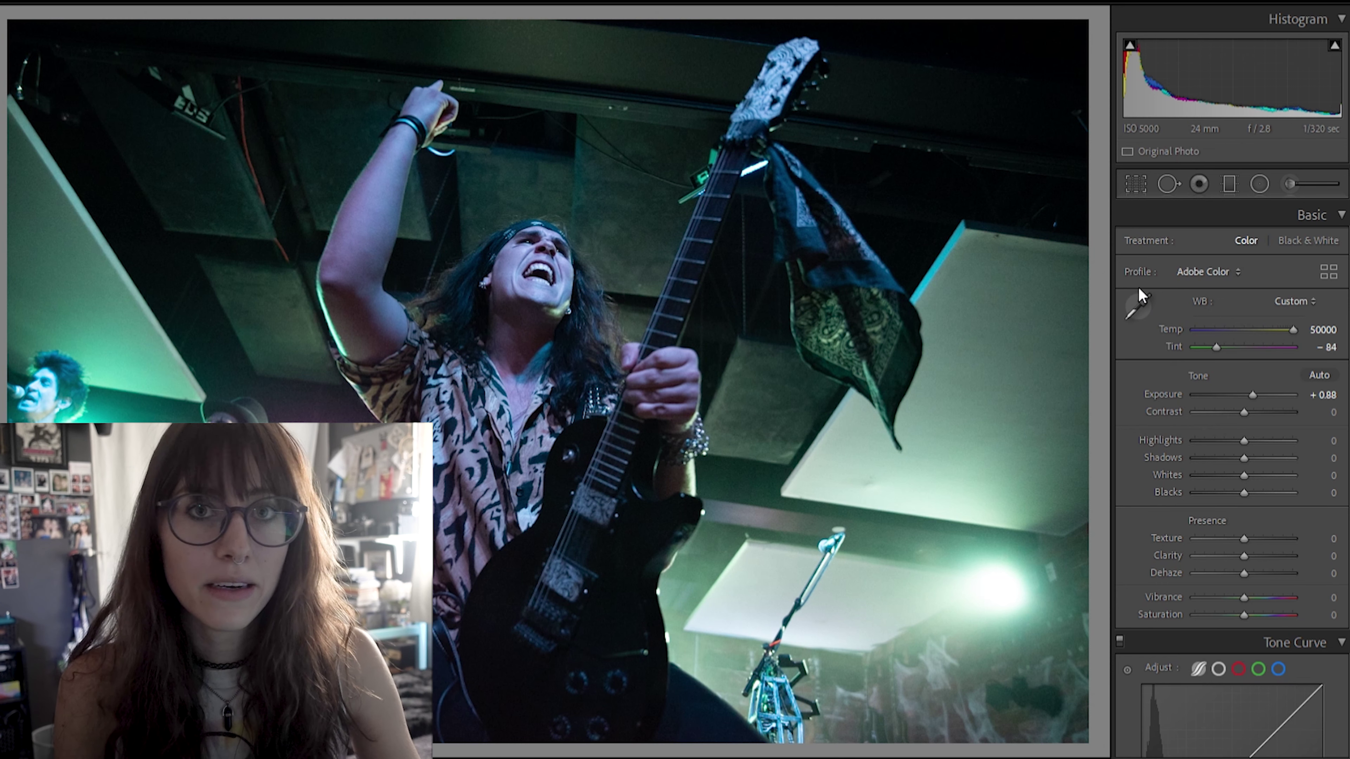
pyautogui.click(1139, 302)
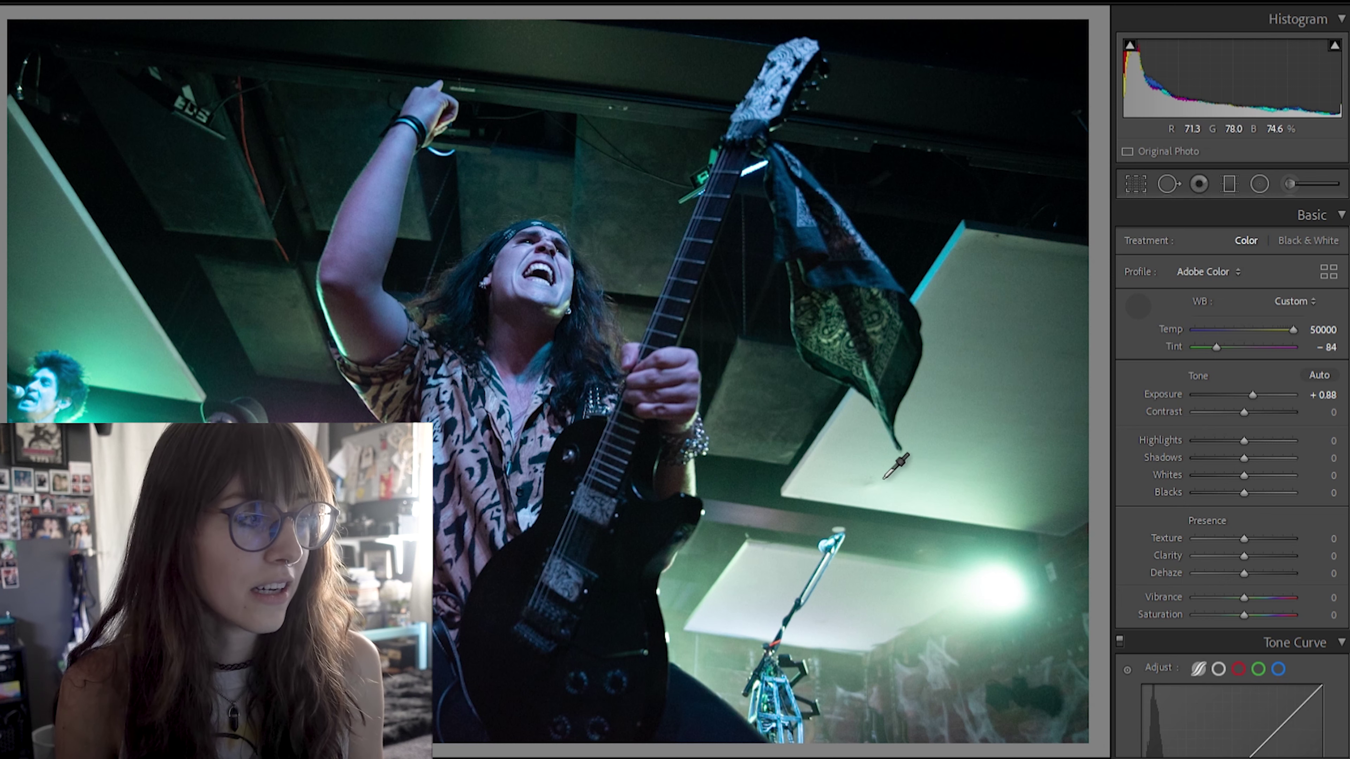
pyautogui.click(805, 493)
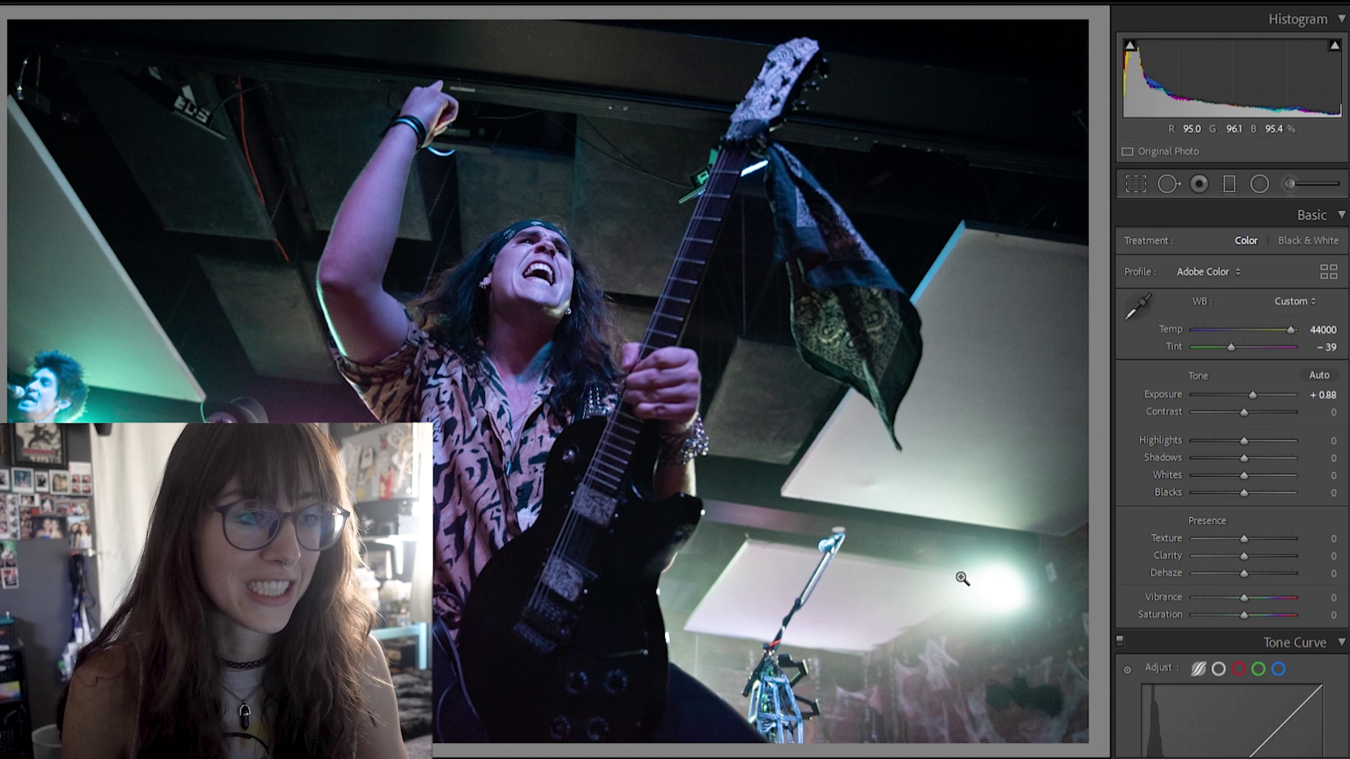
pyautogui.press('w')
pyautogui.click(729, 339)
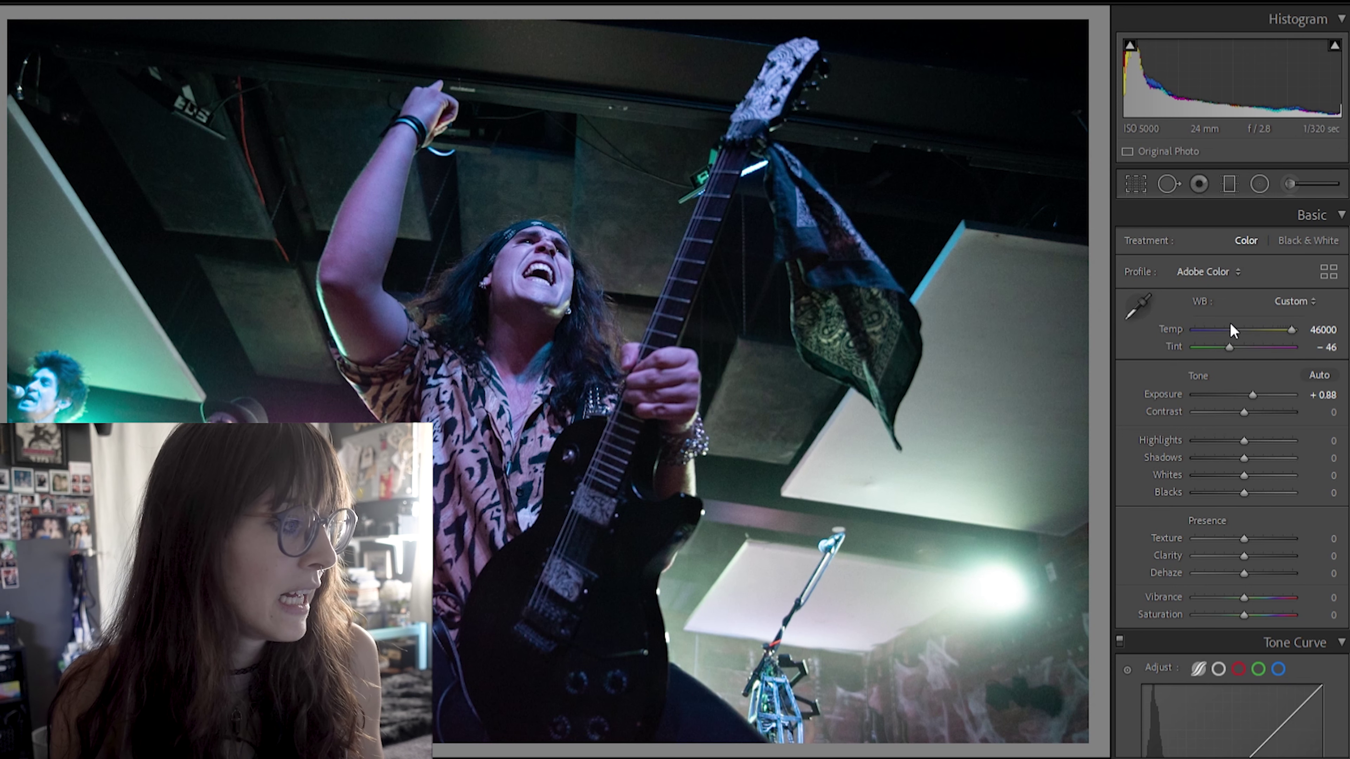
pyautogui.moveTo(1229, 347)
pyautogui.mouseDown()
pyautogui.moveTo(1247, 339)
pyautogui.moveTo(1234, 343)
pyautogui.mouseUp()
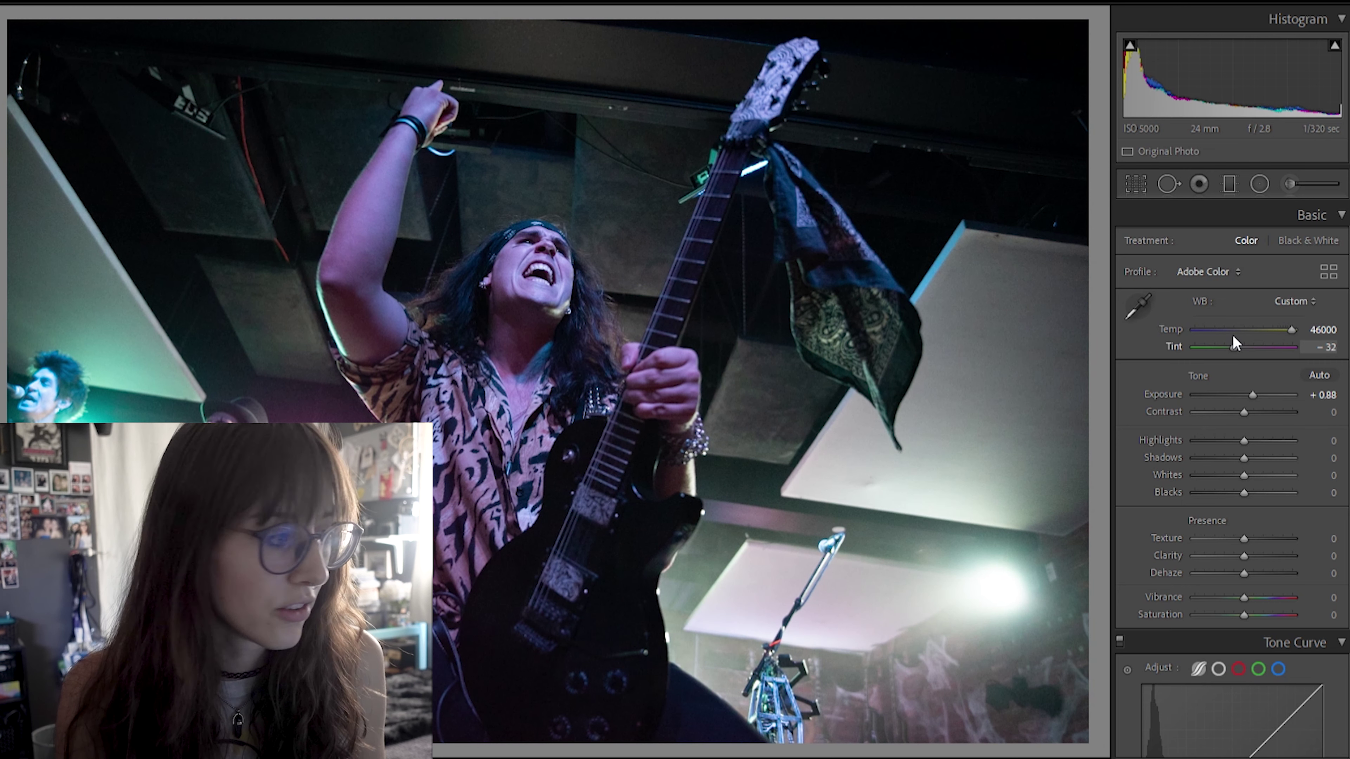
pyautogui.moveTo(1232, 336); pyautogui.dragTo(1228, 330)
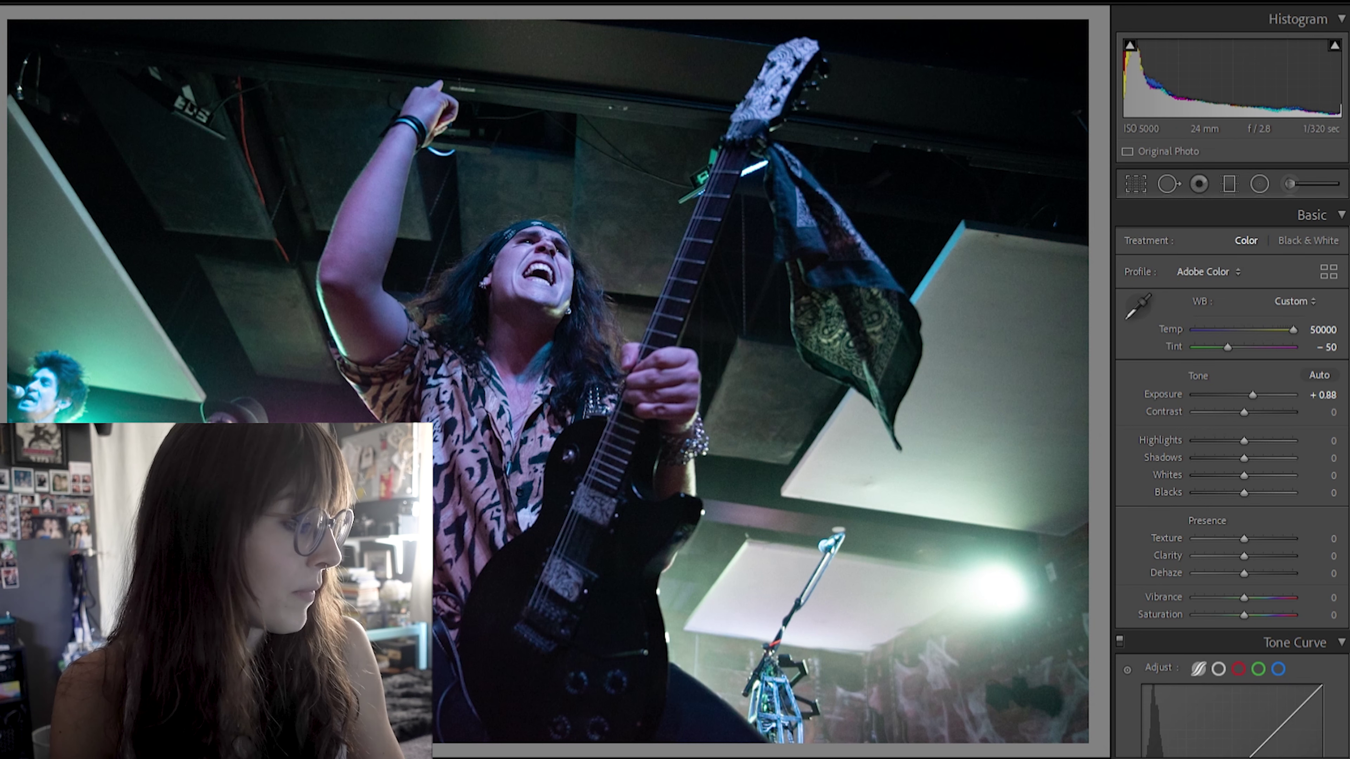
# Step: Compare the edited photo with the original side by side, inspecting the guitarist's hand and shirt up close
pyautogui.press('y')
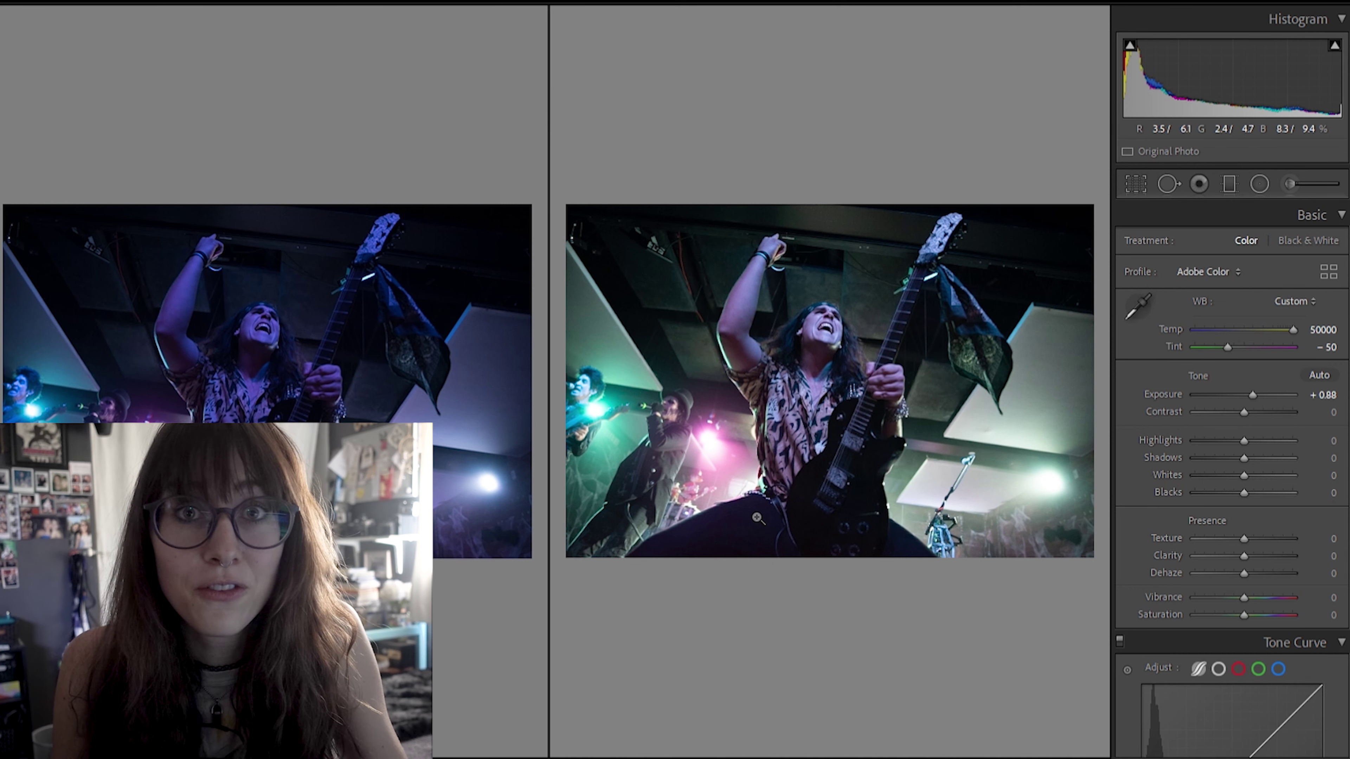
pyautogui.click(885, 372)
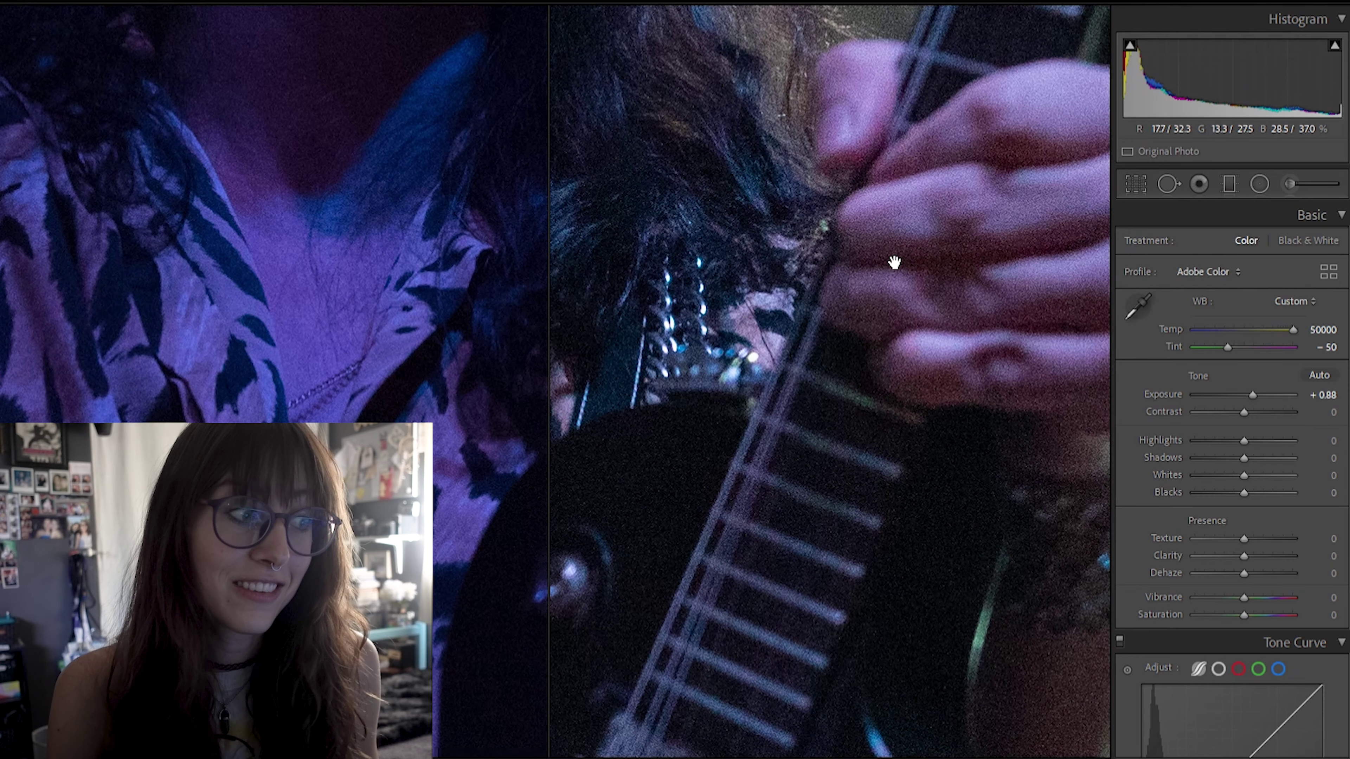
pyautogui.moveTo(925, 275); pyautogui.dragTo(211, 204)
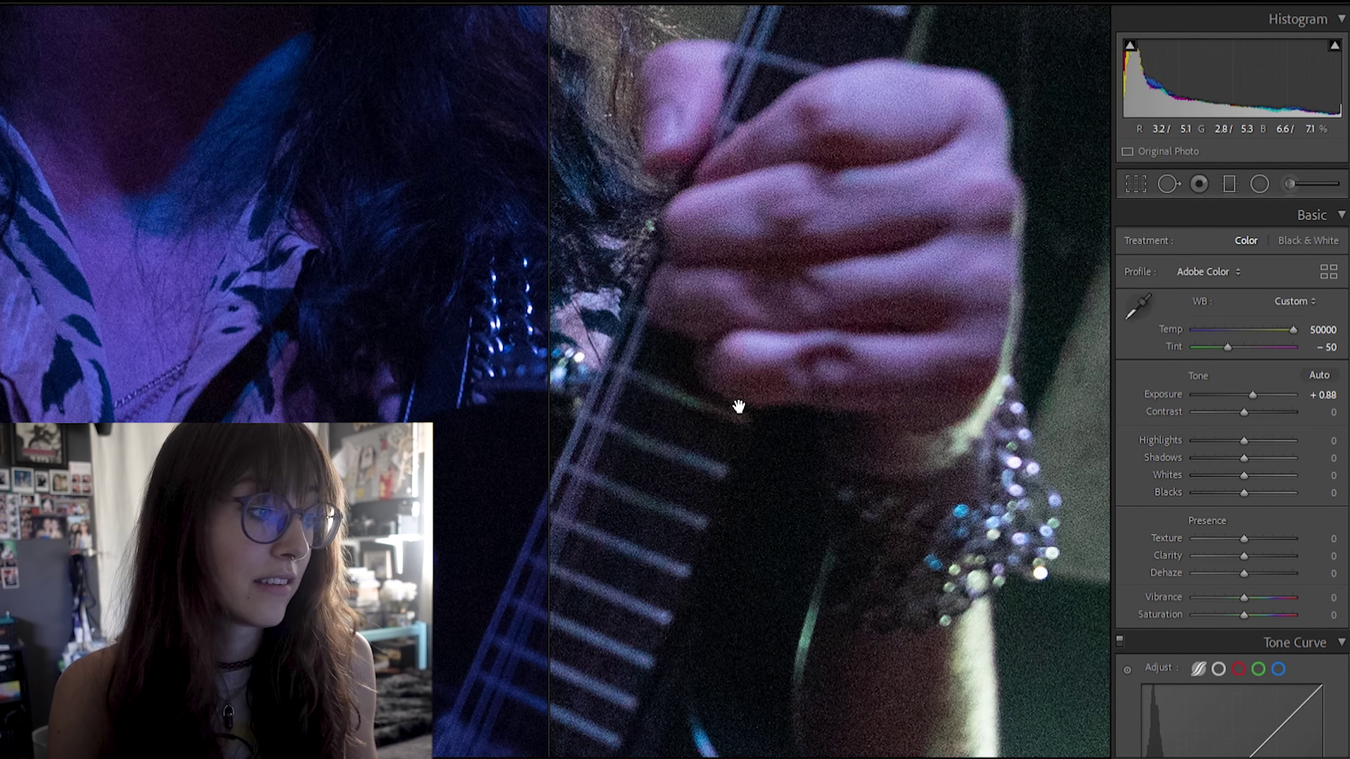
pyautogui.press('y')
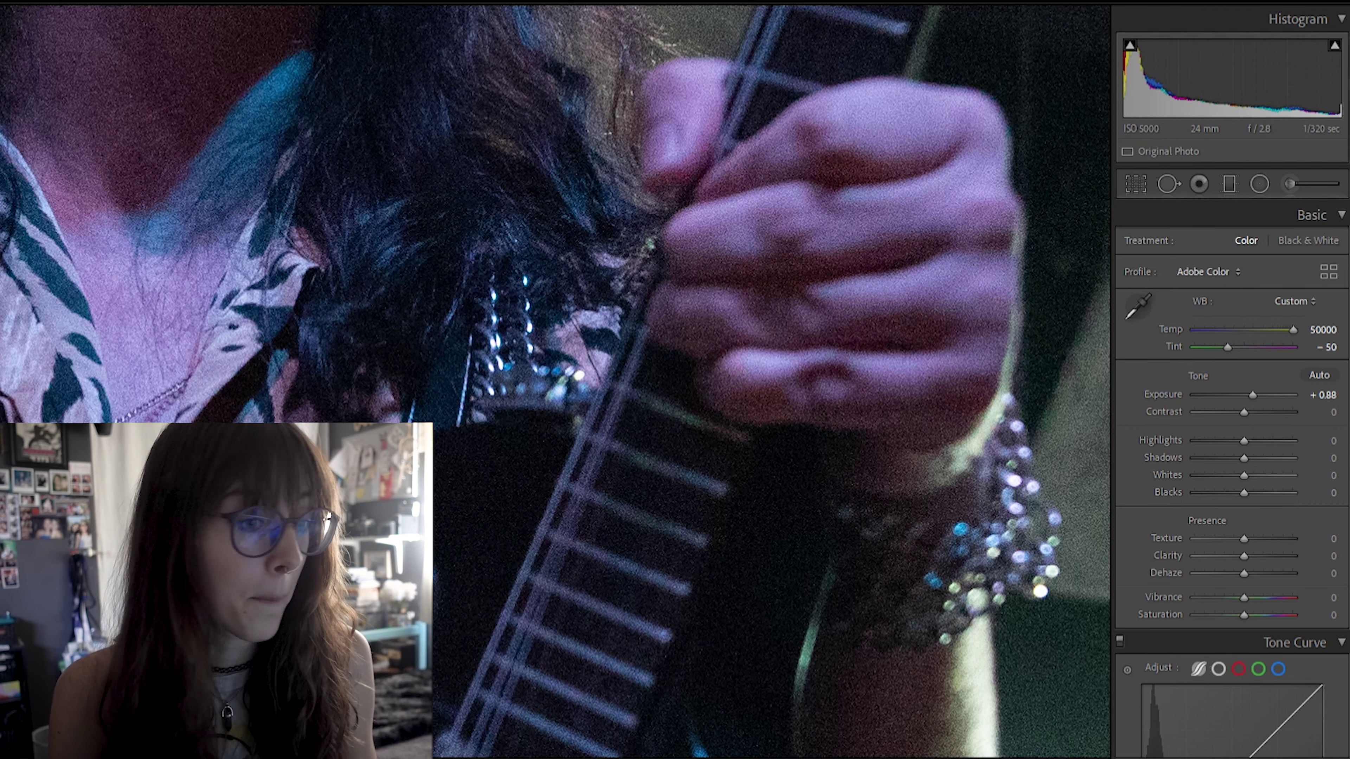
pyautogui.press('z')
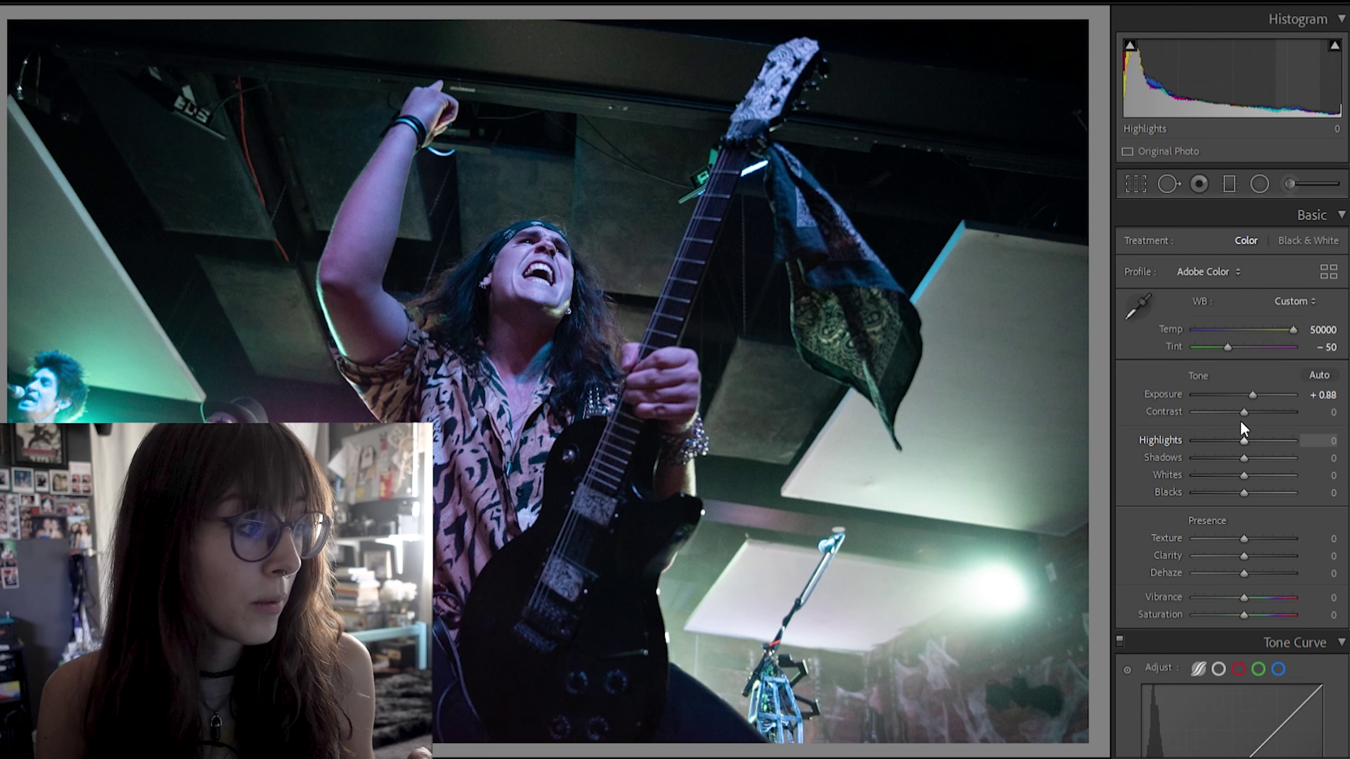
# Step: Try lowering the highlights to −9 and return them to 0
pyautogui.moveTo(1244, 438)
pyautogui.mouseDown()
pyautogui.moveTo(1136, 413)
pyautogui.moveTo(1308, 423)
pyautogui.moveTo(1216, 432)
pyautogui.moveTo(1240, 429)
pyautogui.mouseUp()
pyautogui.click(1330, 434)
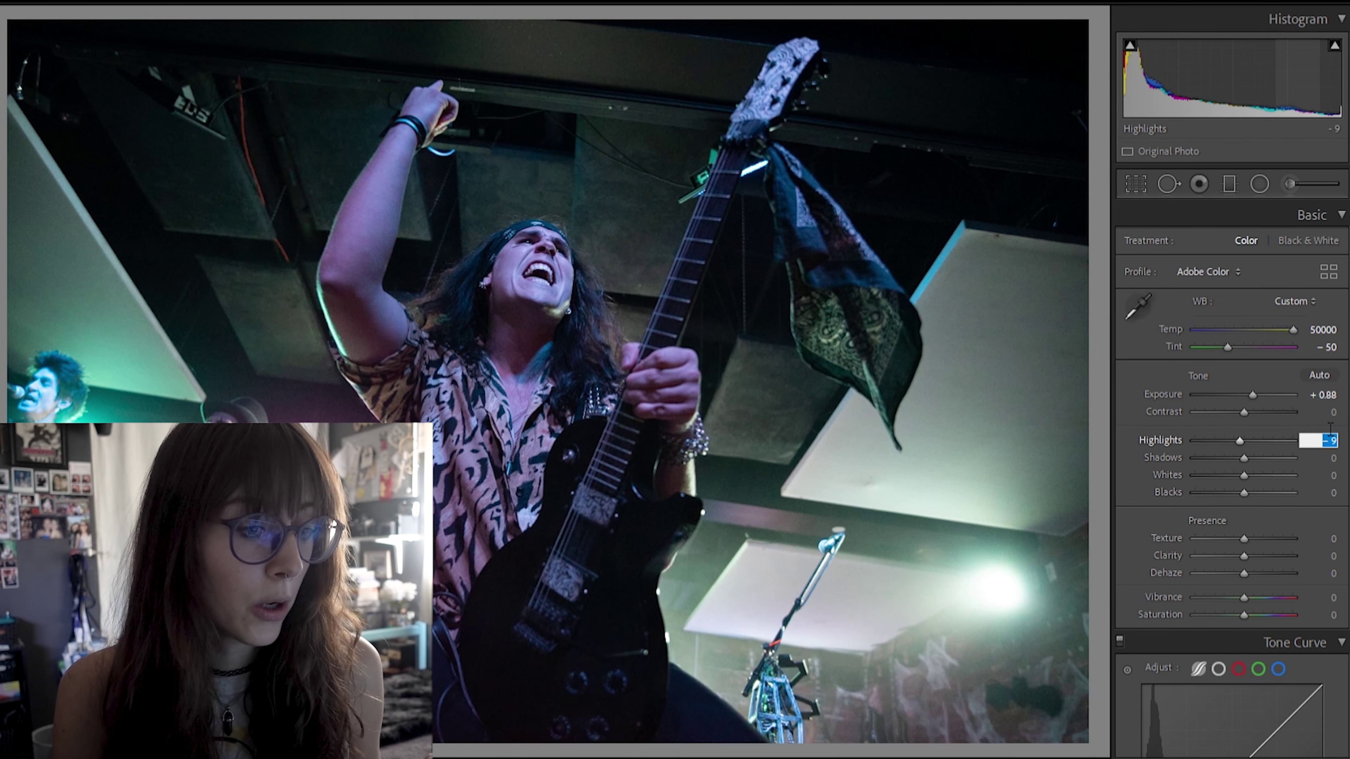
pyautogui.write('0')
pyautogui.press('Return')
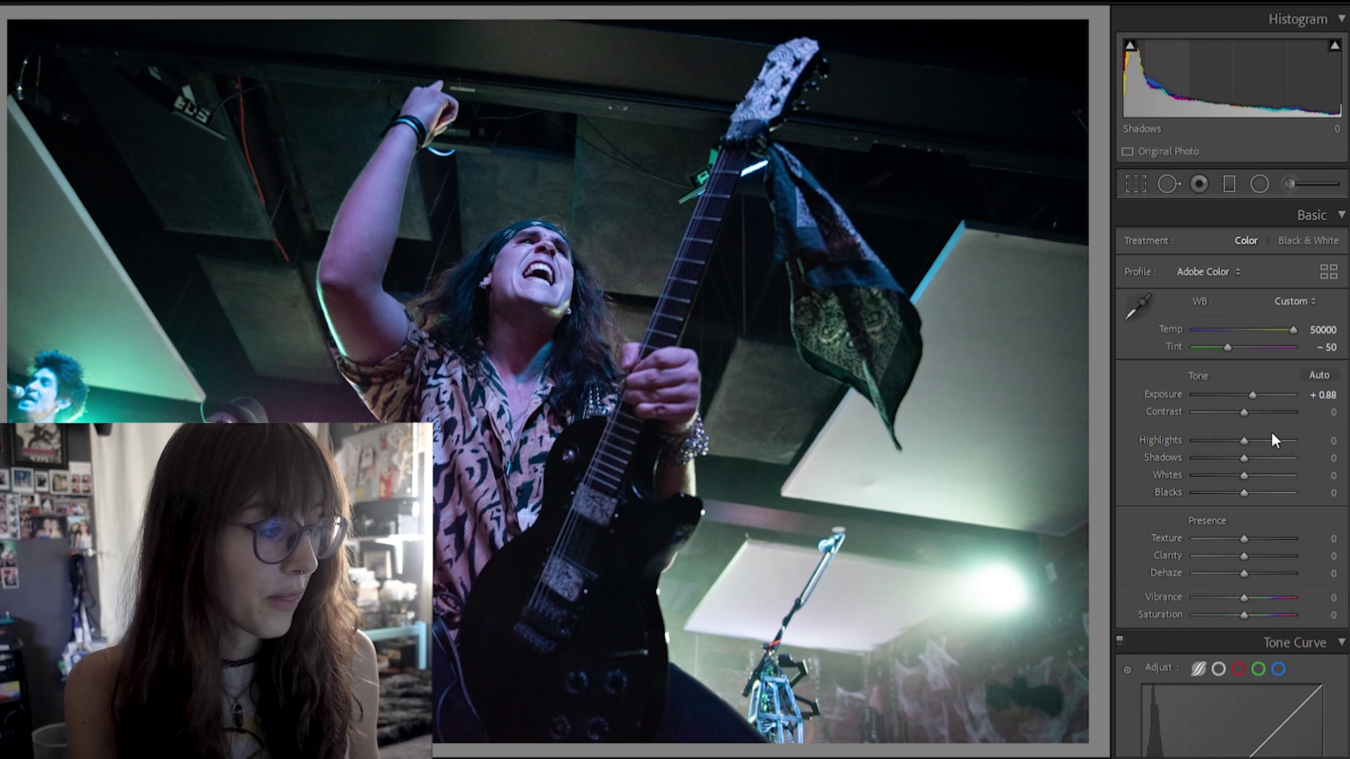
# Step: Set the shadows to +15, testing a stronger +30 for comparison
pyautogui.click(1331, 457)
pyautogui.write('15')
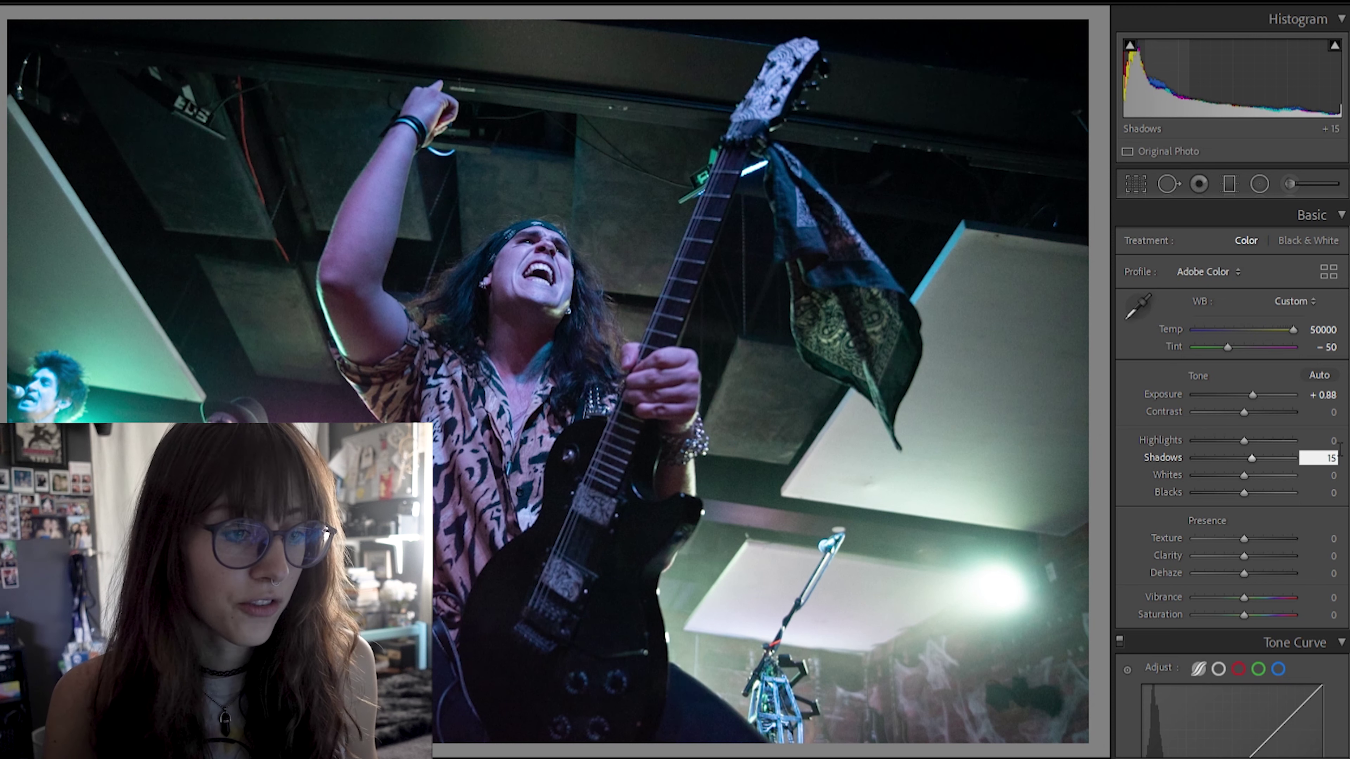
pyautogui.press('Return')
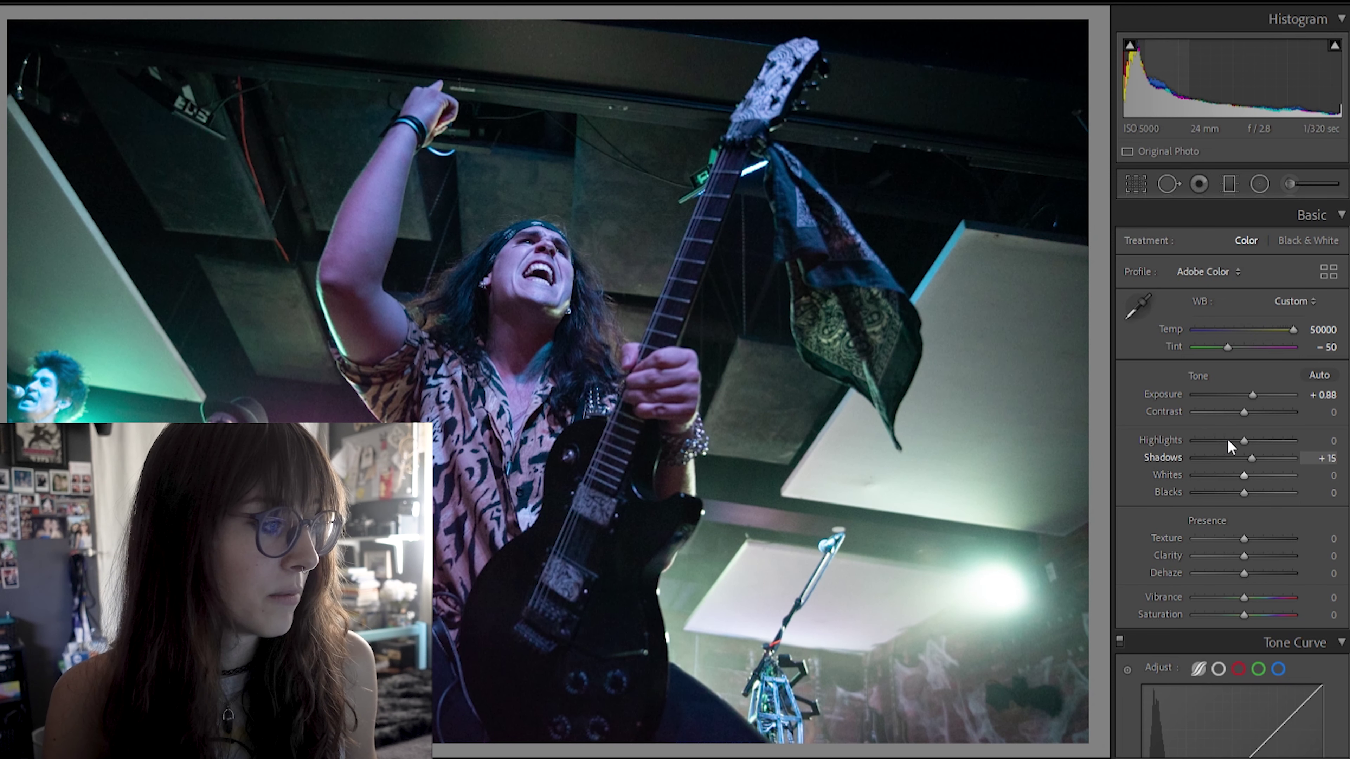
pyautogui.moveTo(1249, 444); pyautogui.dragTo(1255, 443)
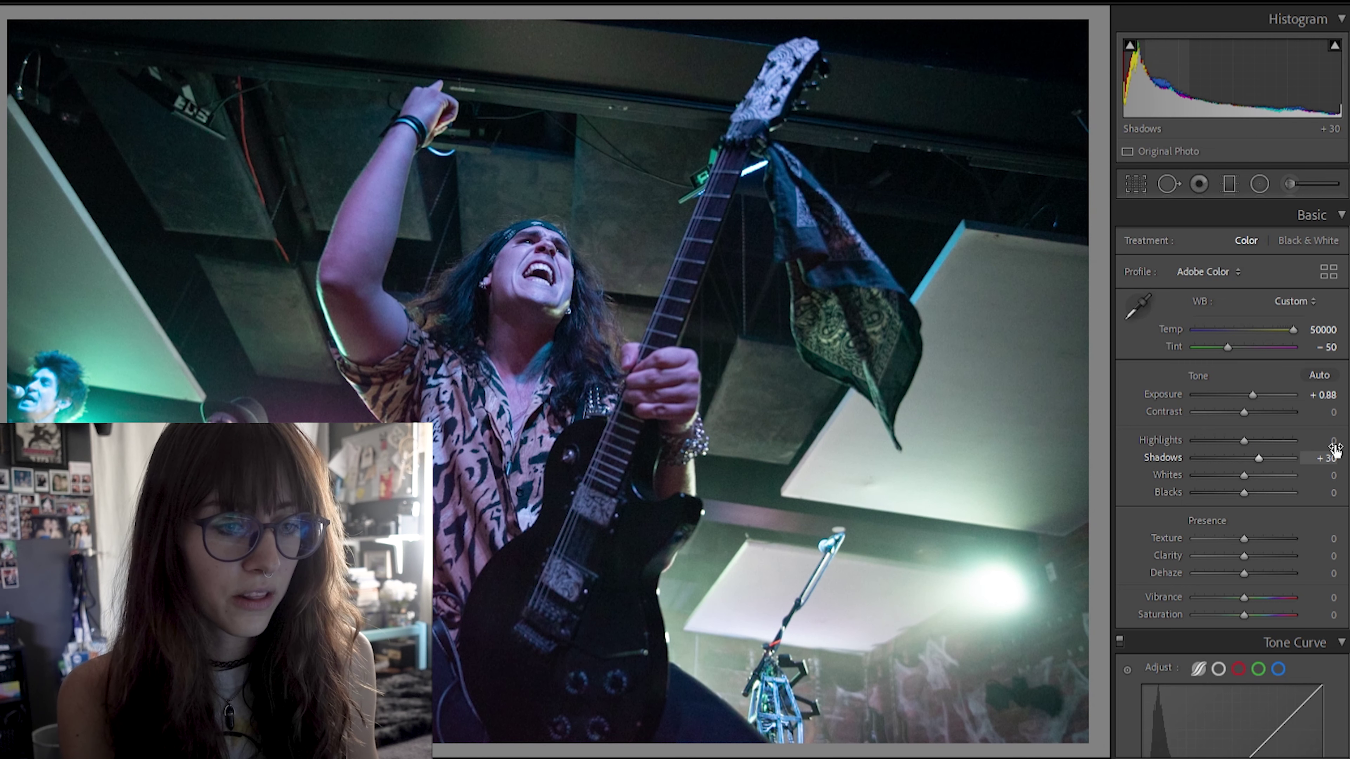
pyautogui.click(1328, 458)
pyautogui.write('1')
pyautogui.press('Return')
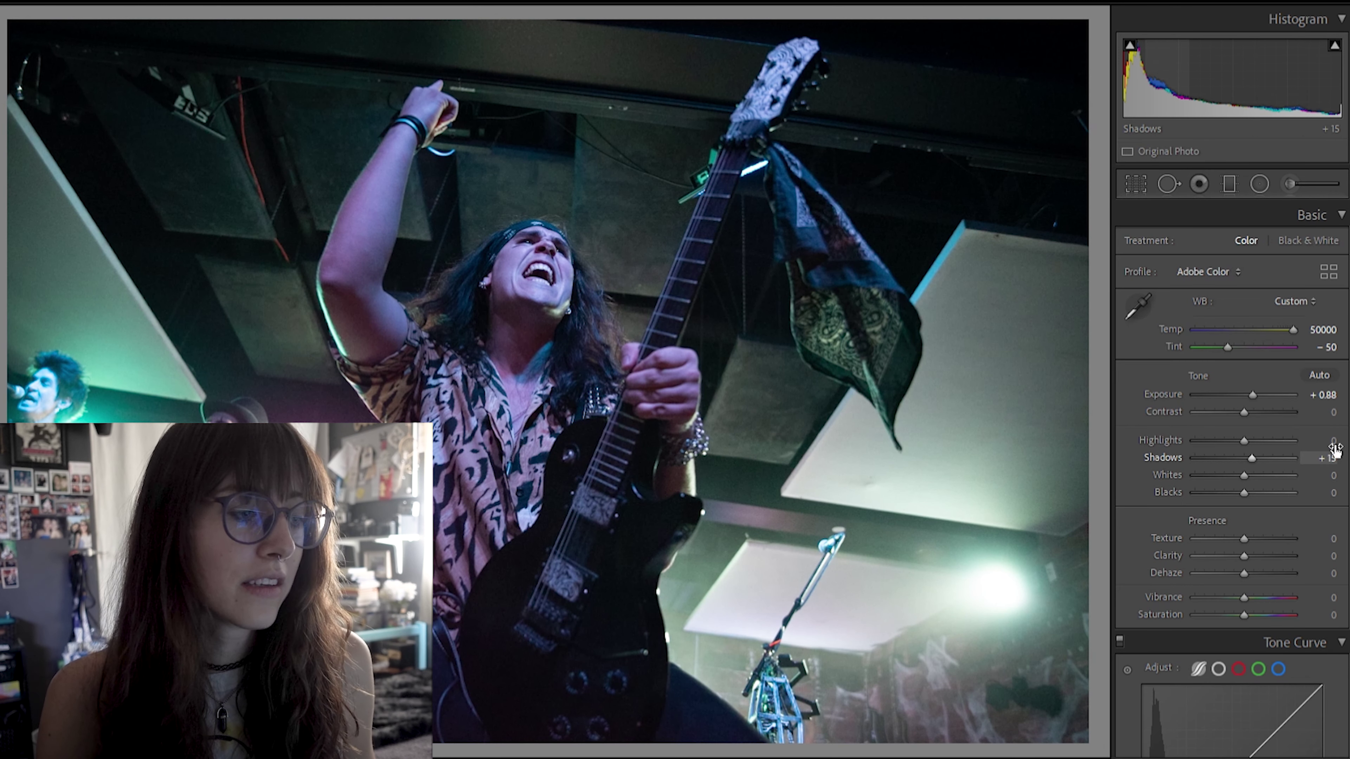
# Step: Test the whites at −100 and reset them to 0, and set the blacks to −5
pyautogui.moveTo(1244, 475); pyautogui.dragTo(1190, 475)
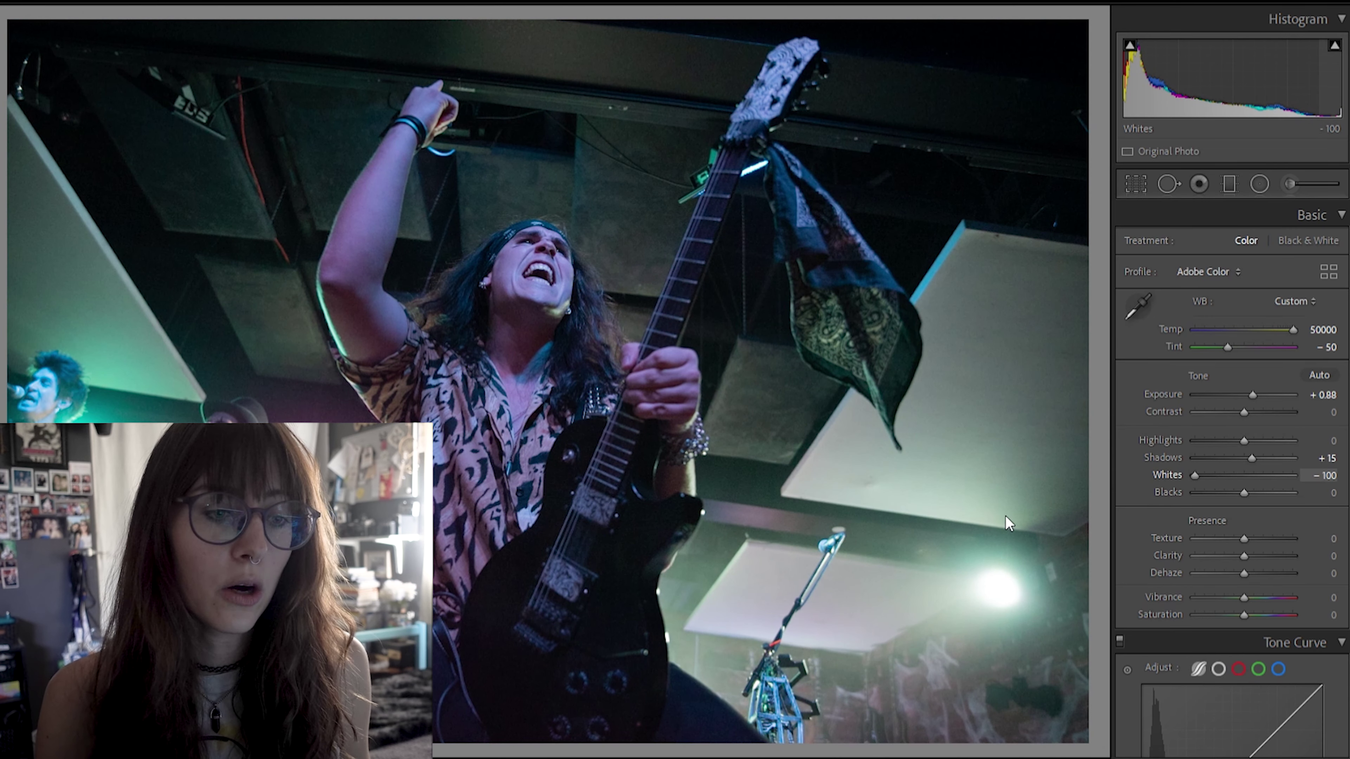
pyautogui.doubleClick(1167, 462)
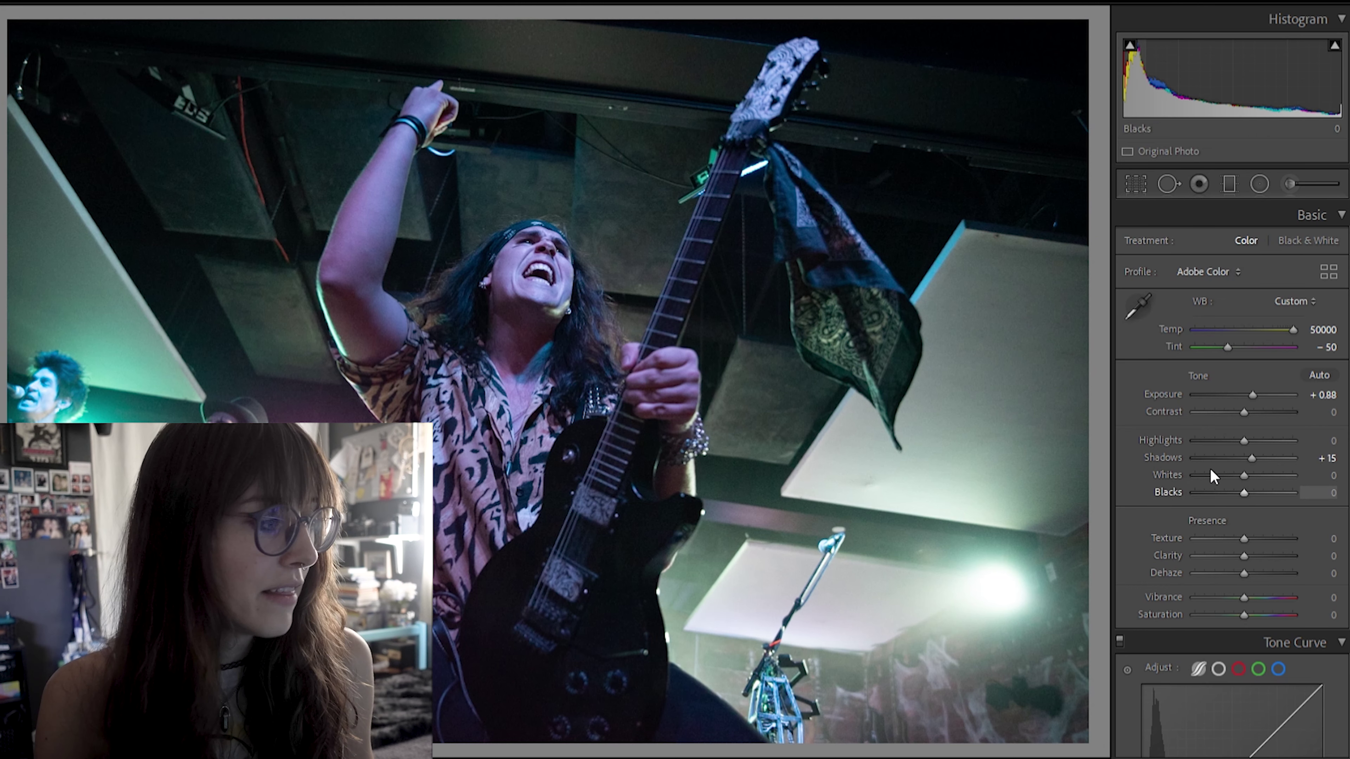
pyautogui.moveTo(1243, 473); pyautogui.dragTo(1309, 477)
pyautogui.click(1323, 490)
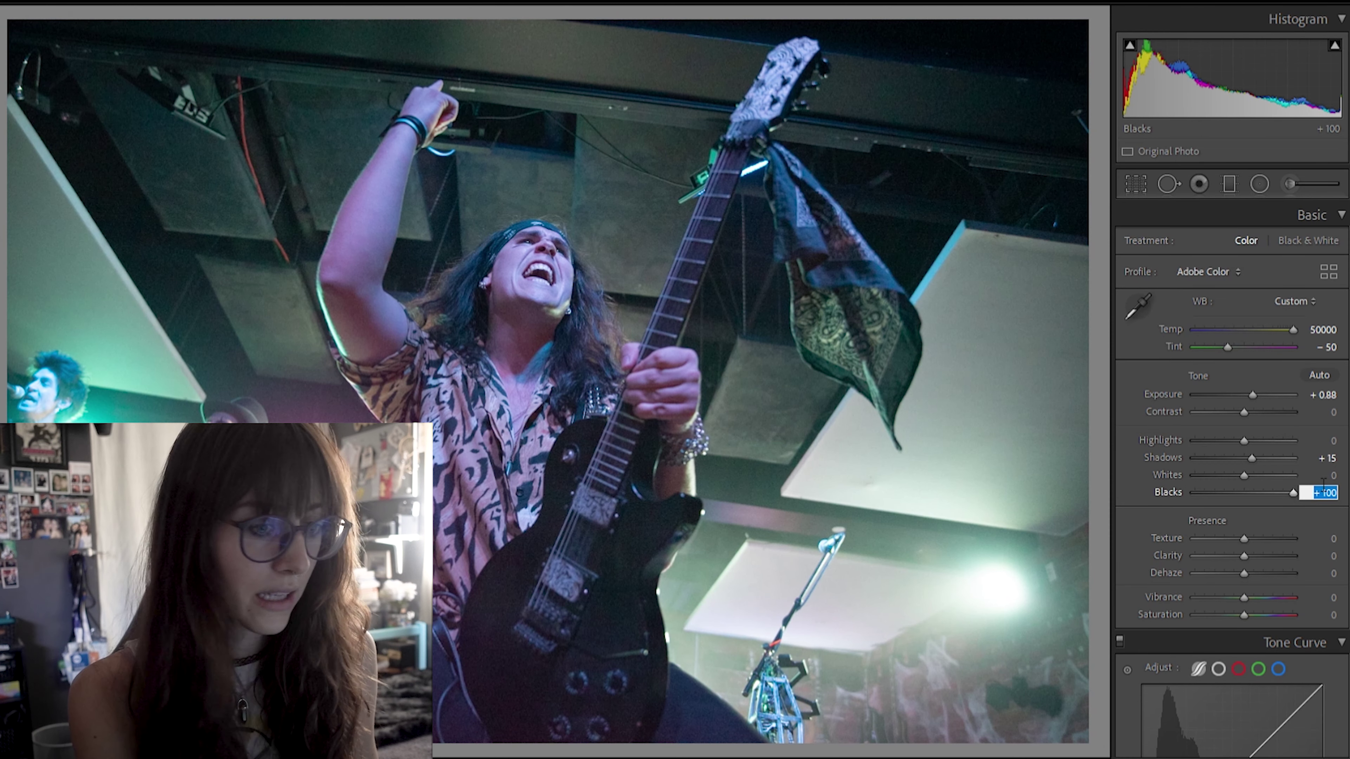
pyautogui.write('-10')
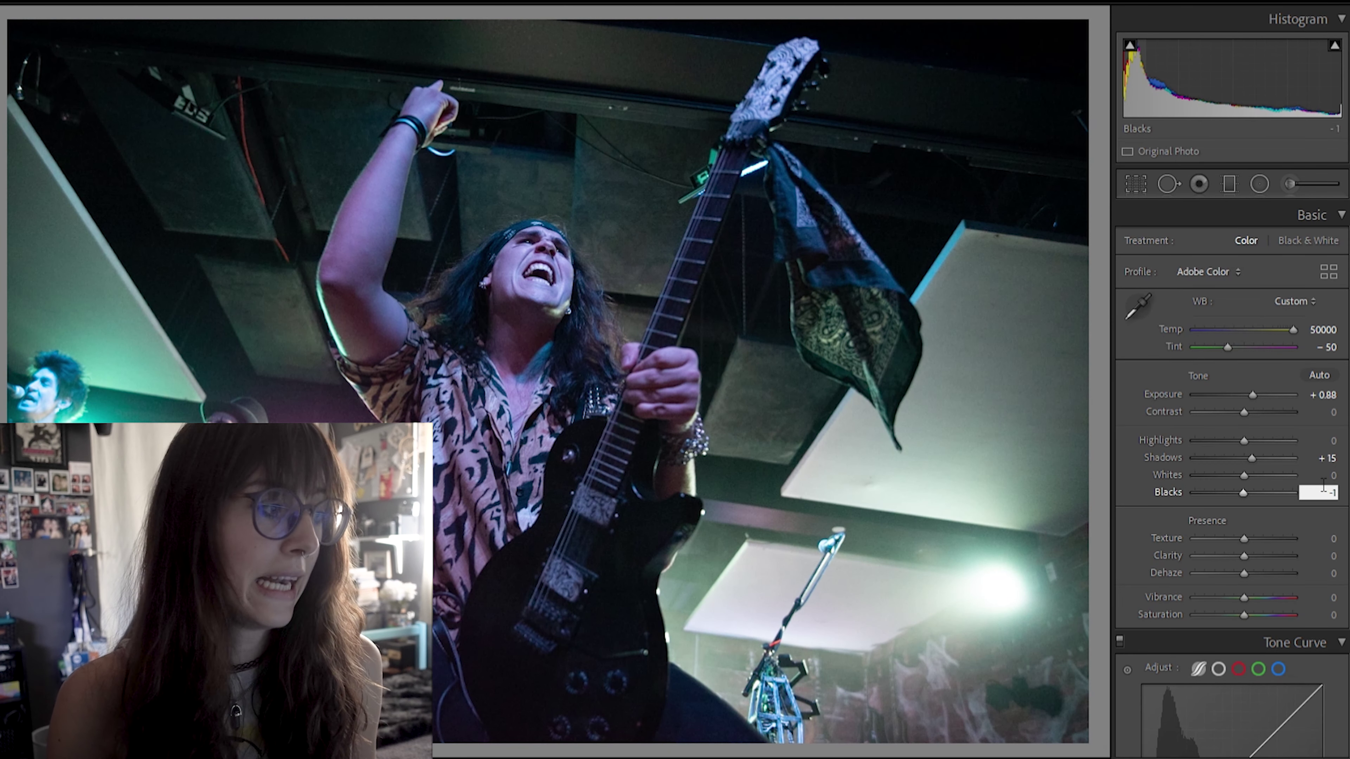
pyautogui.press('BackSpace')
pyautogui.press('BackSpace')
pyautogui.write('5')
pyautogui.press('Return')
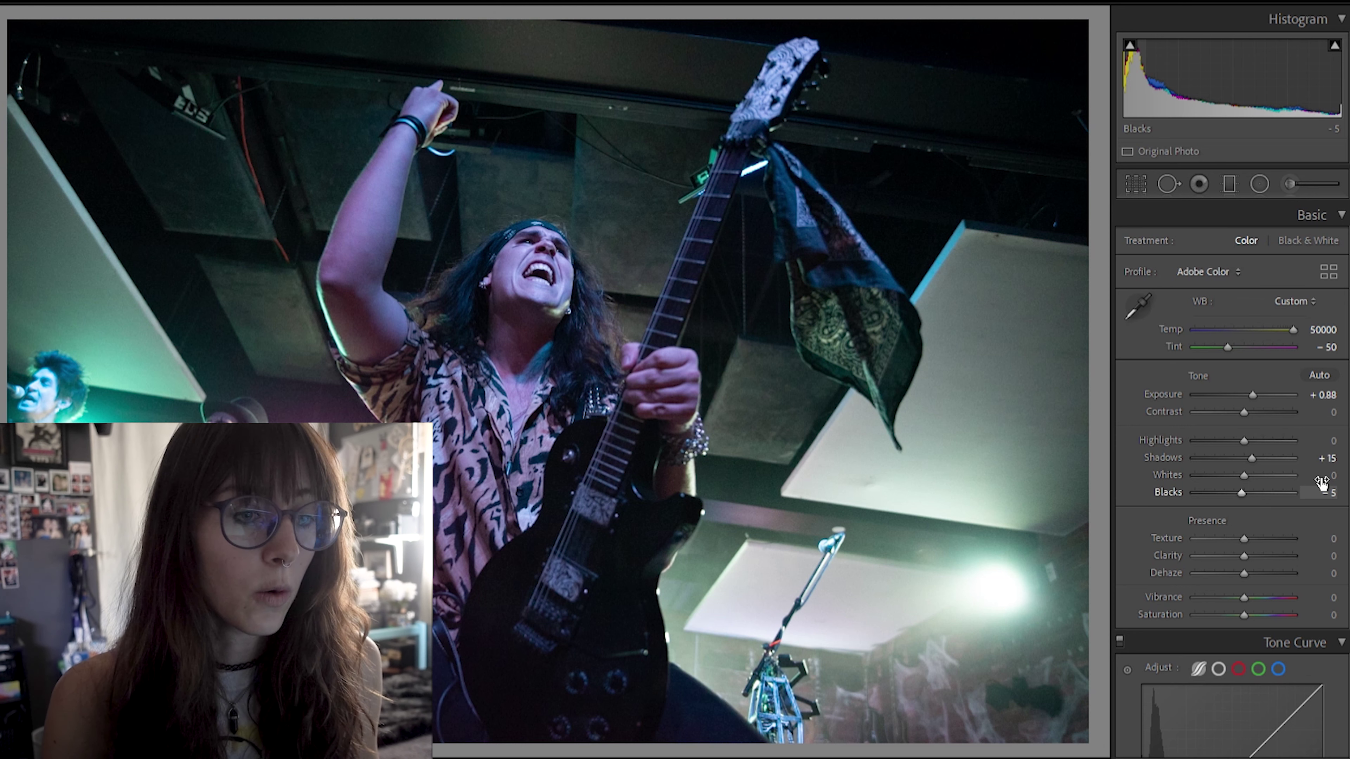
# Step: Set the contrast to +10, trying slightly lower and higher amounts around it
pyautogui.click(1333, 412)
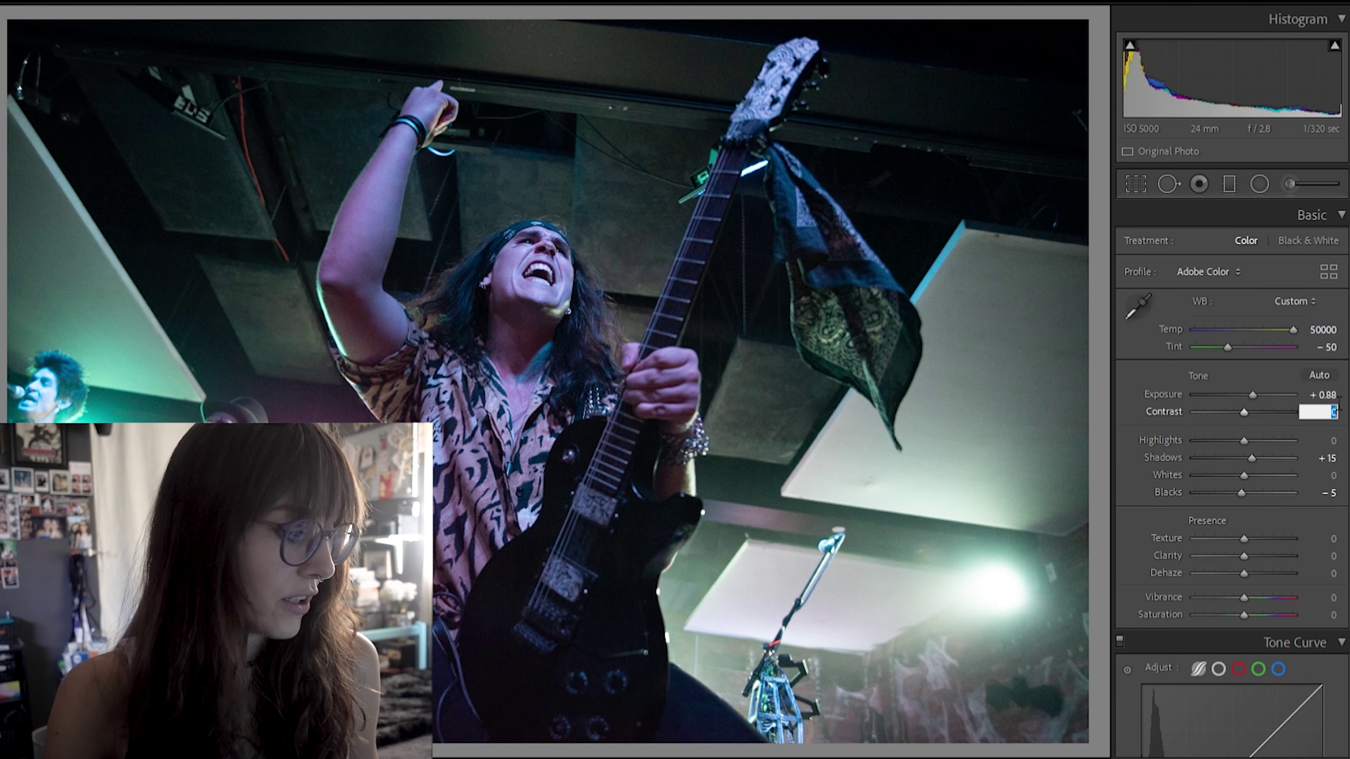
pyautogui.write('10')
pyautogui.press('Return')
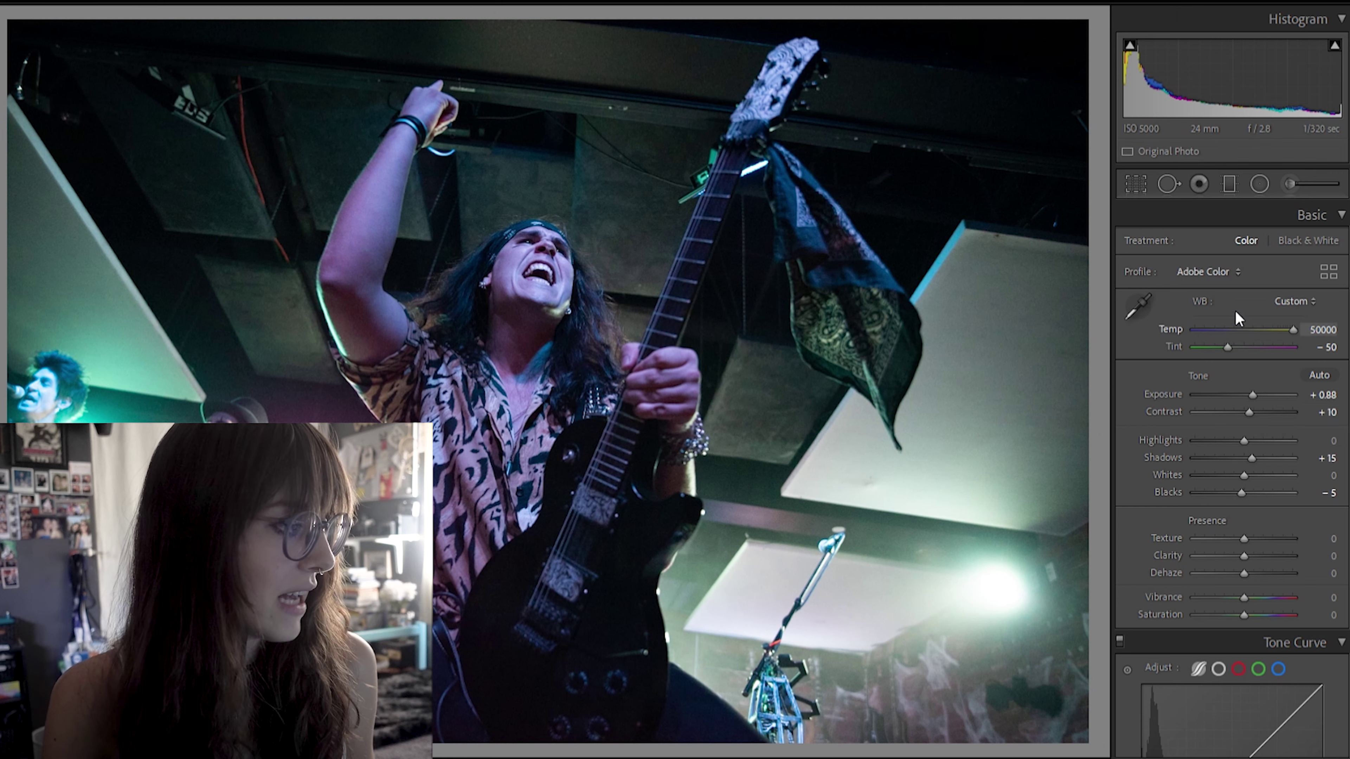
pyautogui.moveTo(1248, 406); pyautogui.dragTo(1246, 407)
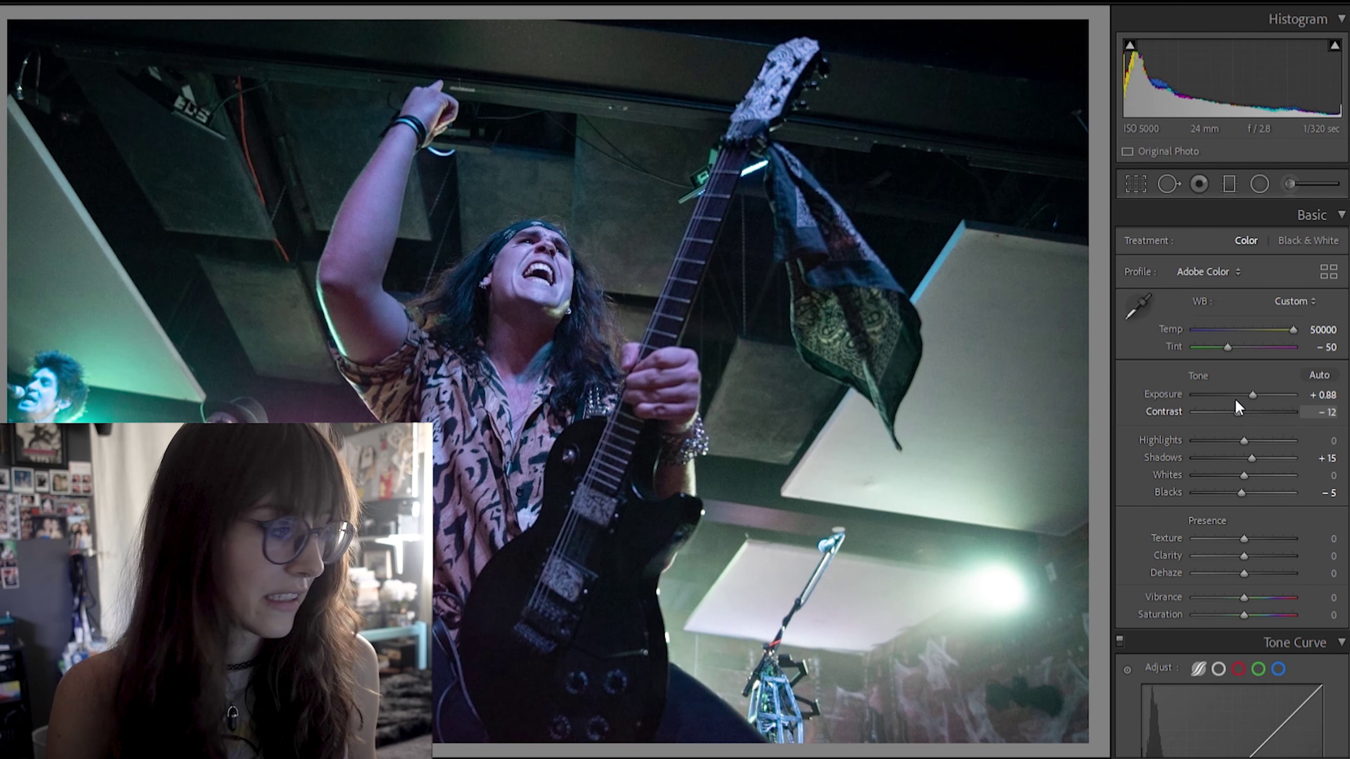
pyautogui.click(1331, 411)
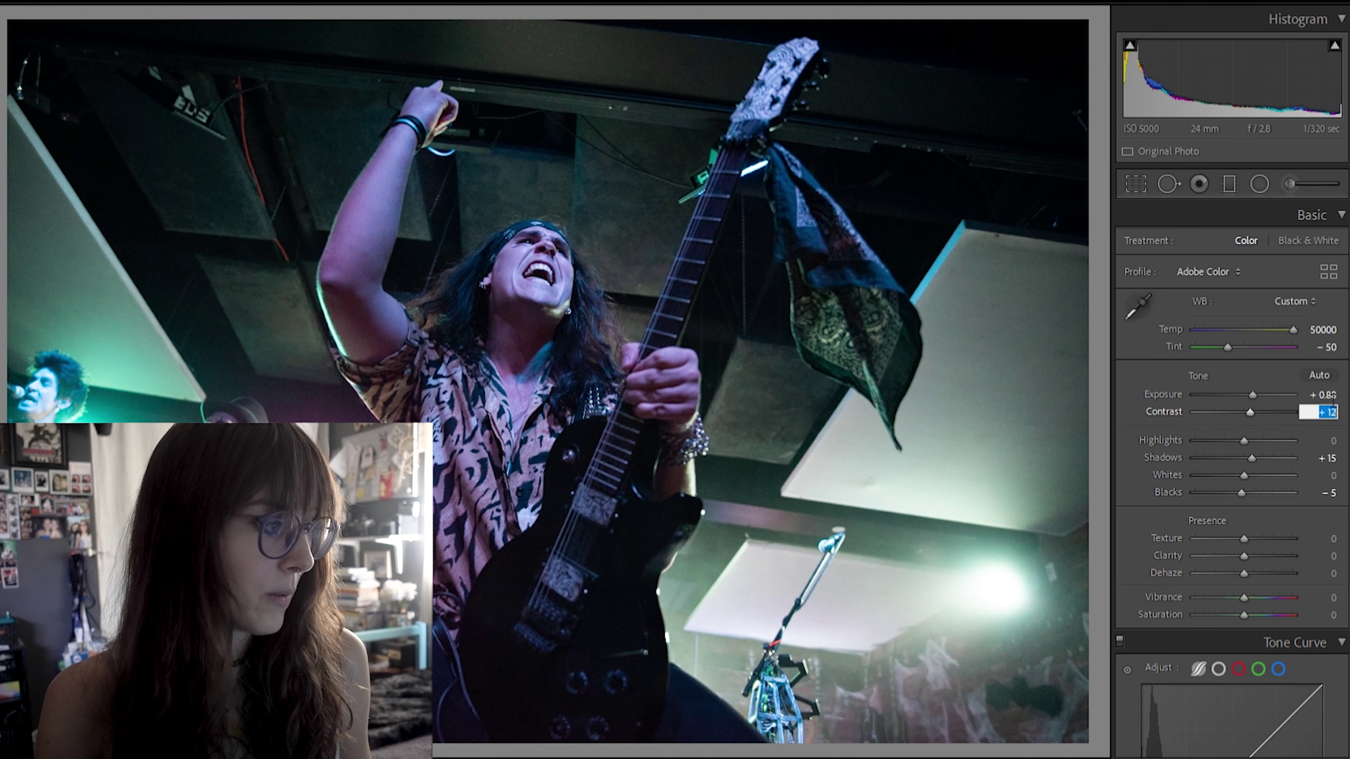
pyautogui.write('10')
pyautogui.press('Return')
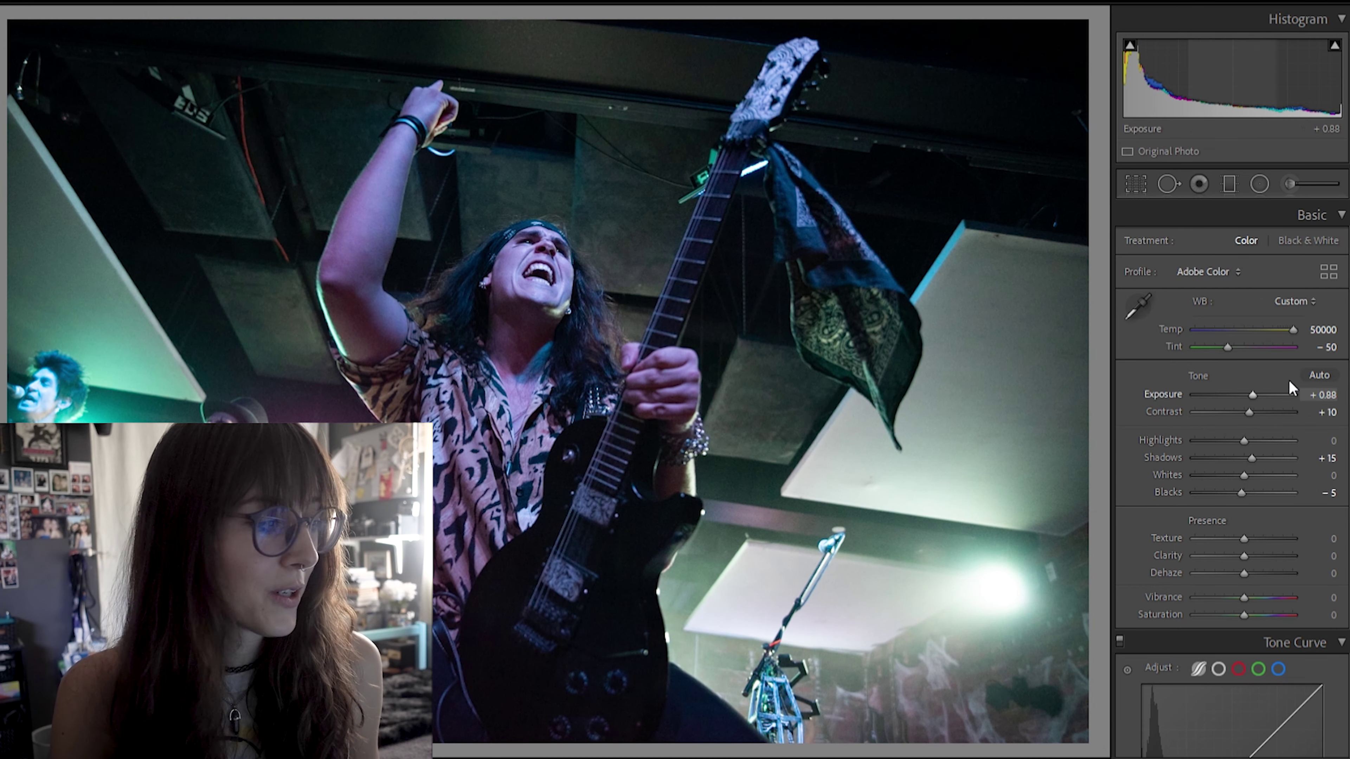
# Step: Test the contrast at −100 and set it to +15
pyautogui.moveTo(1249, 411); pyautogui.dragTo(1131, 398)
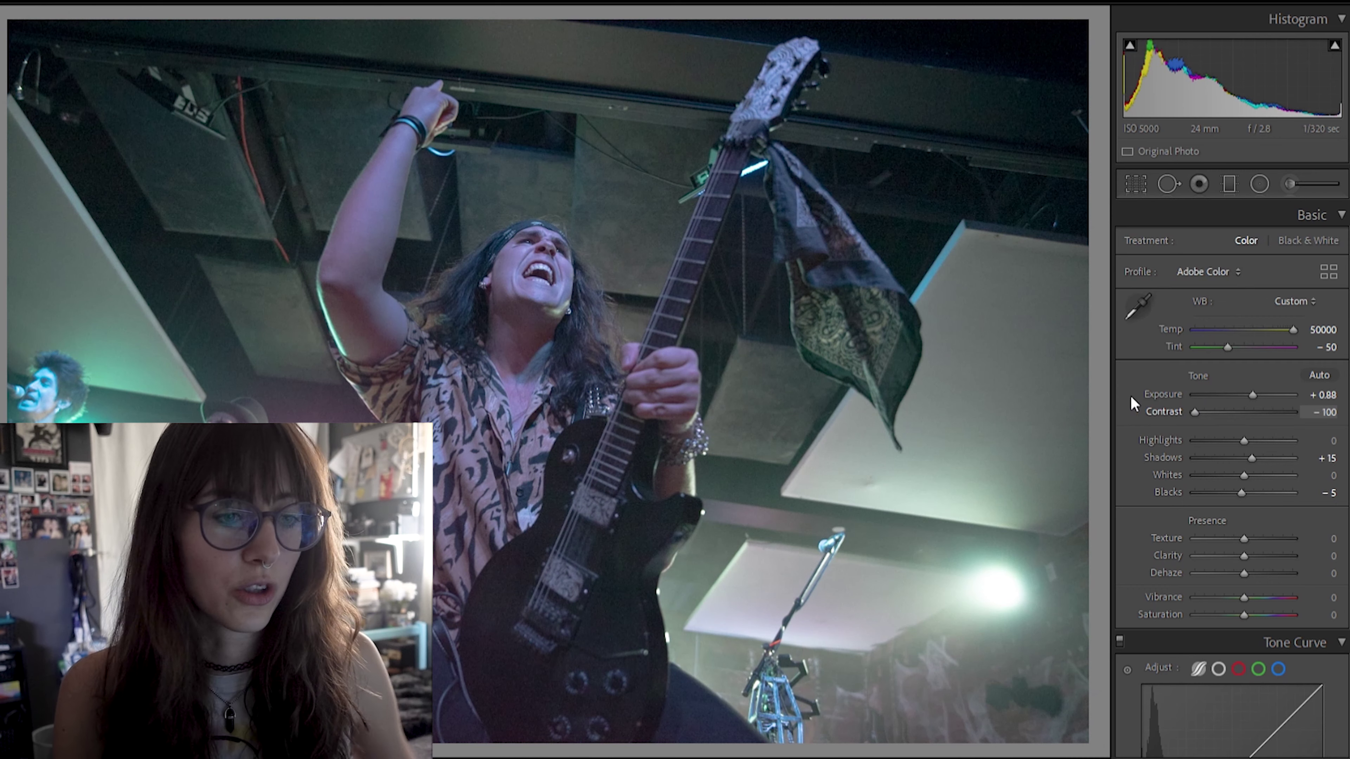
pyautogui.click(1318, 412)
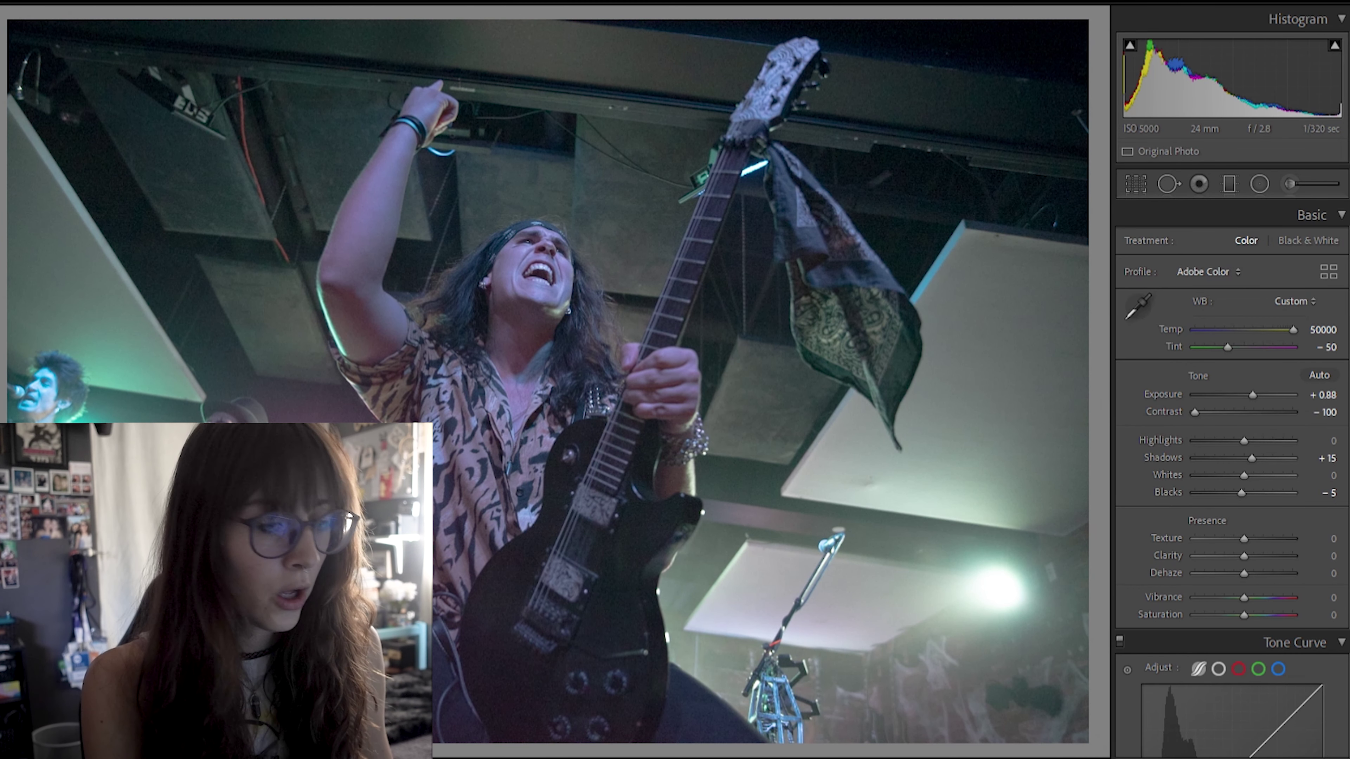
pyautogui.write('15')
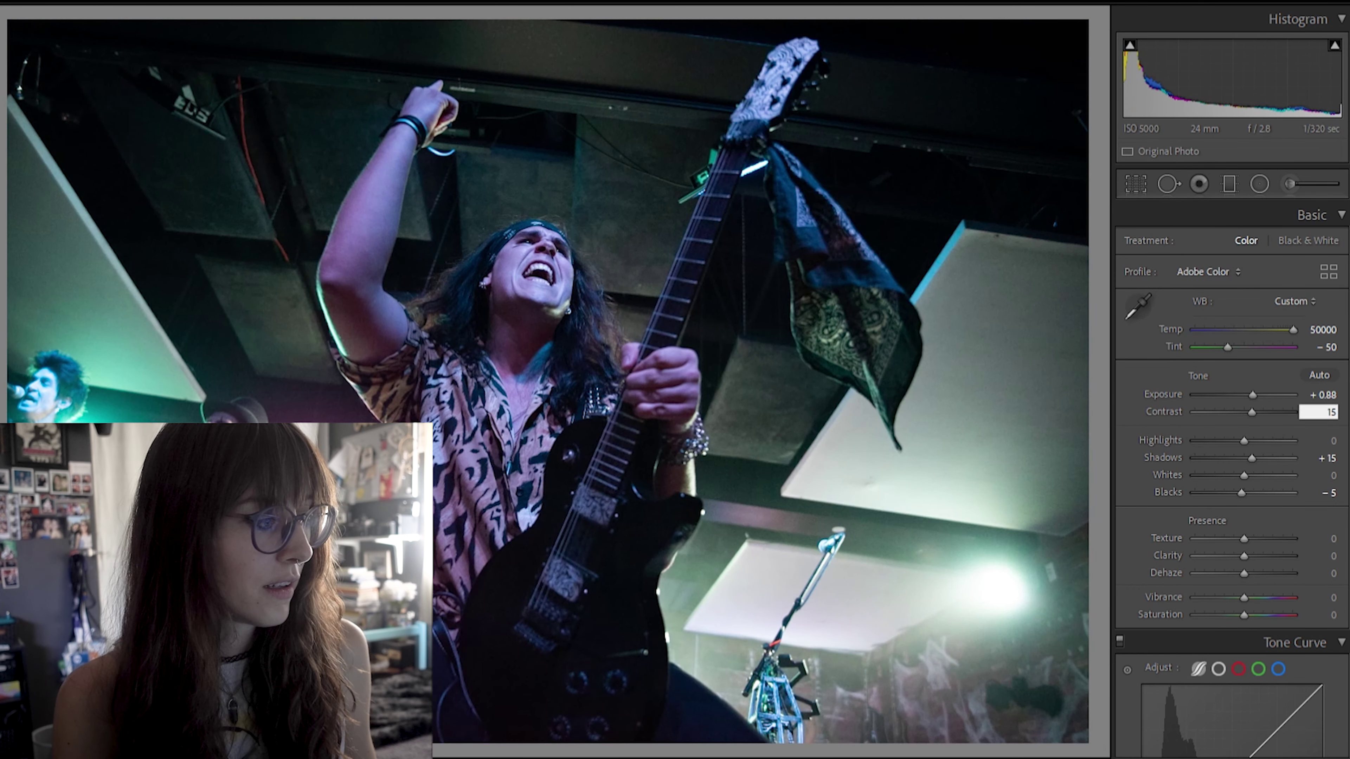
pyautogui.press('Return')
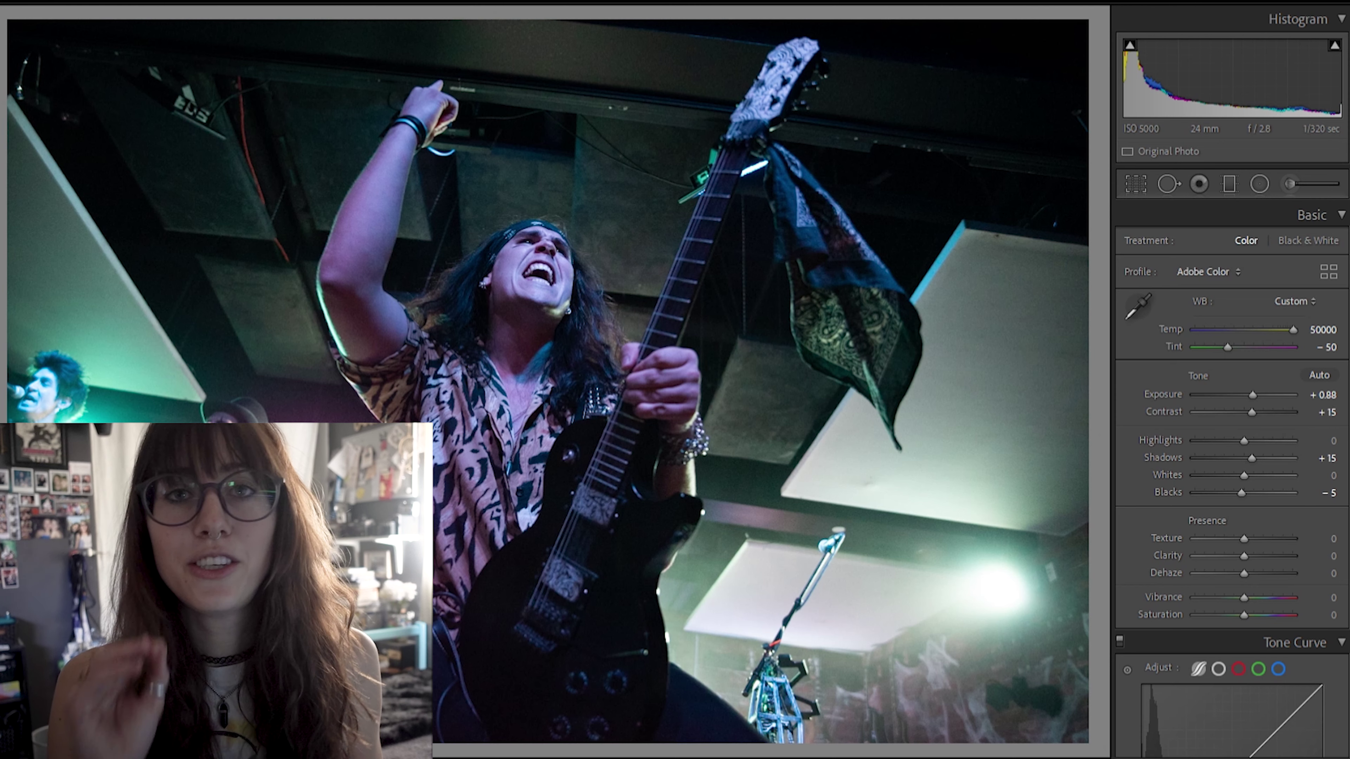
# Step: Set the clarity to +15, trying +10, +100 and +25 for comparison
pyautogui.click(1332, 552)
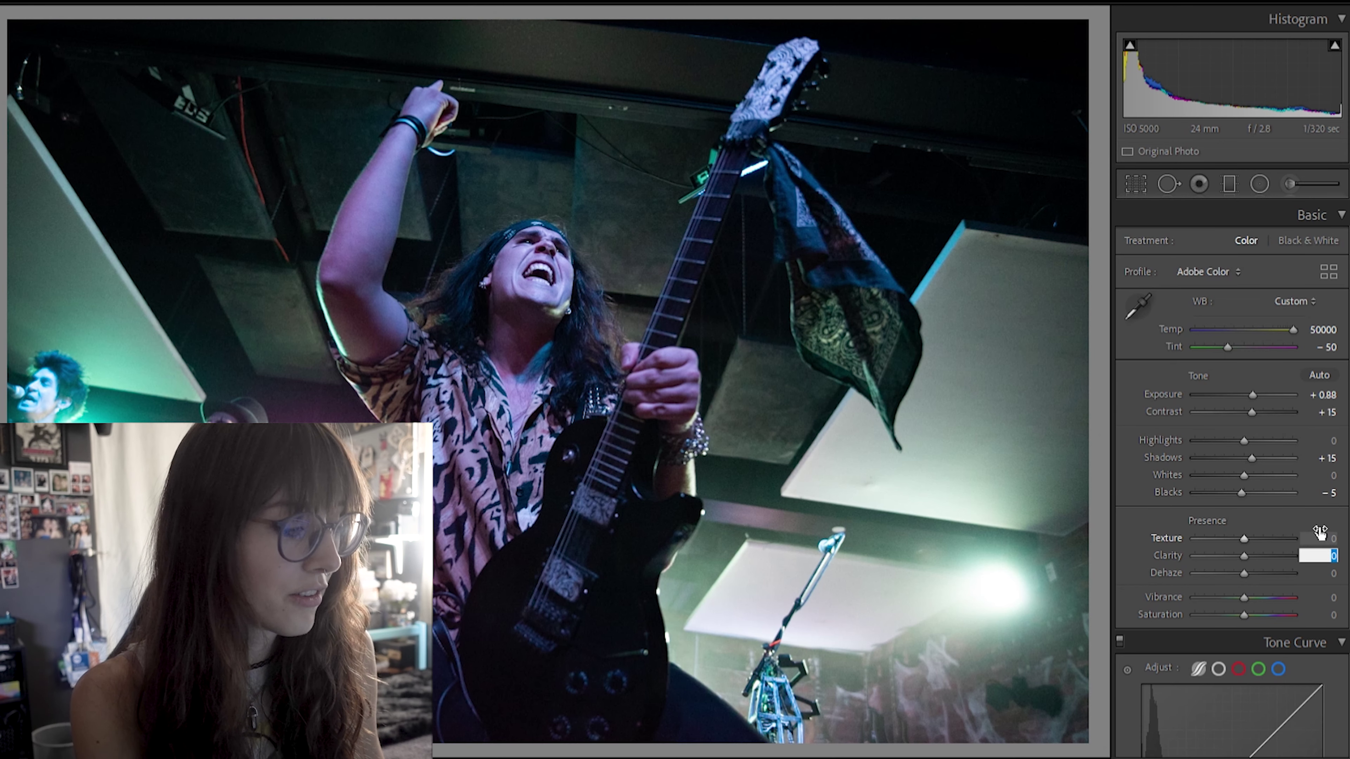
pyautogui.write('10')
pyautogui.press('Return')
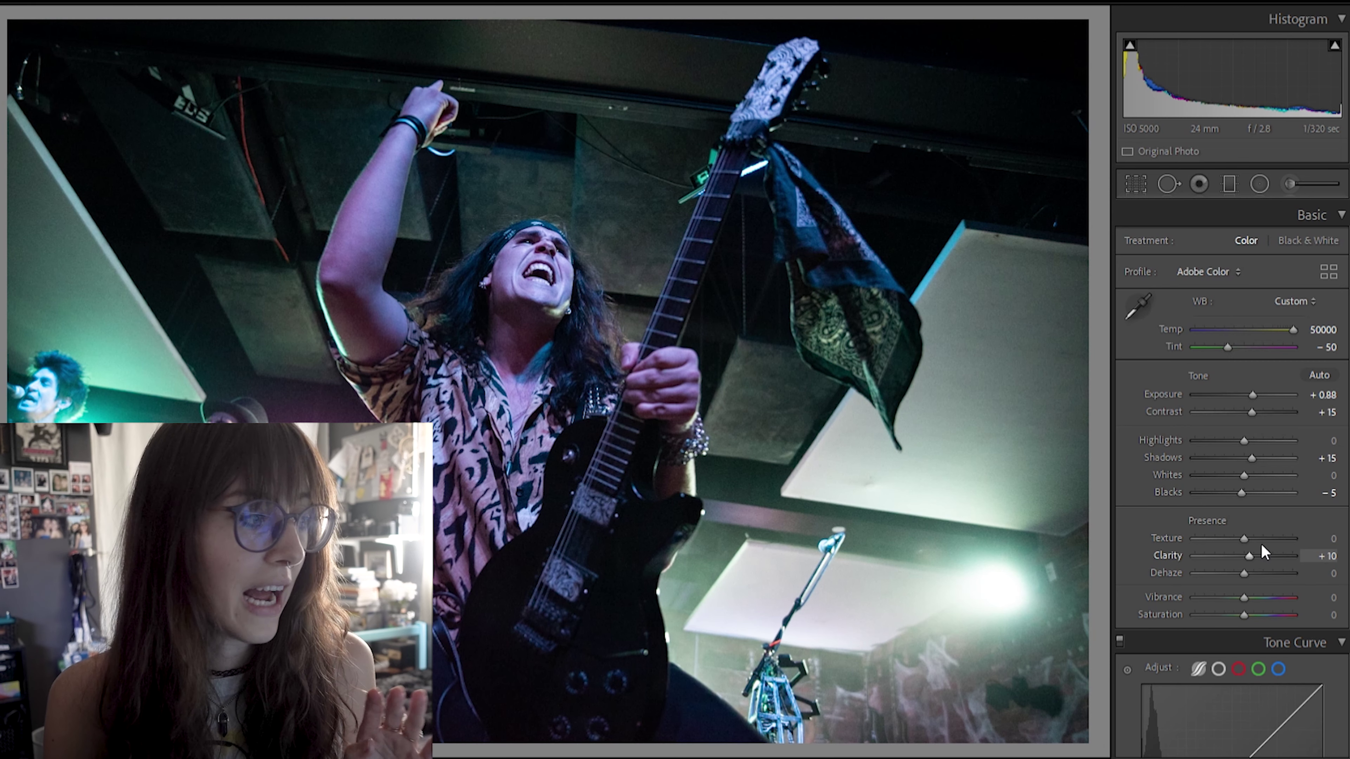
pyautogui.moveTo(1257, 543); pyautogui.dragTo(1315, 538)
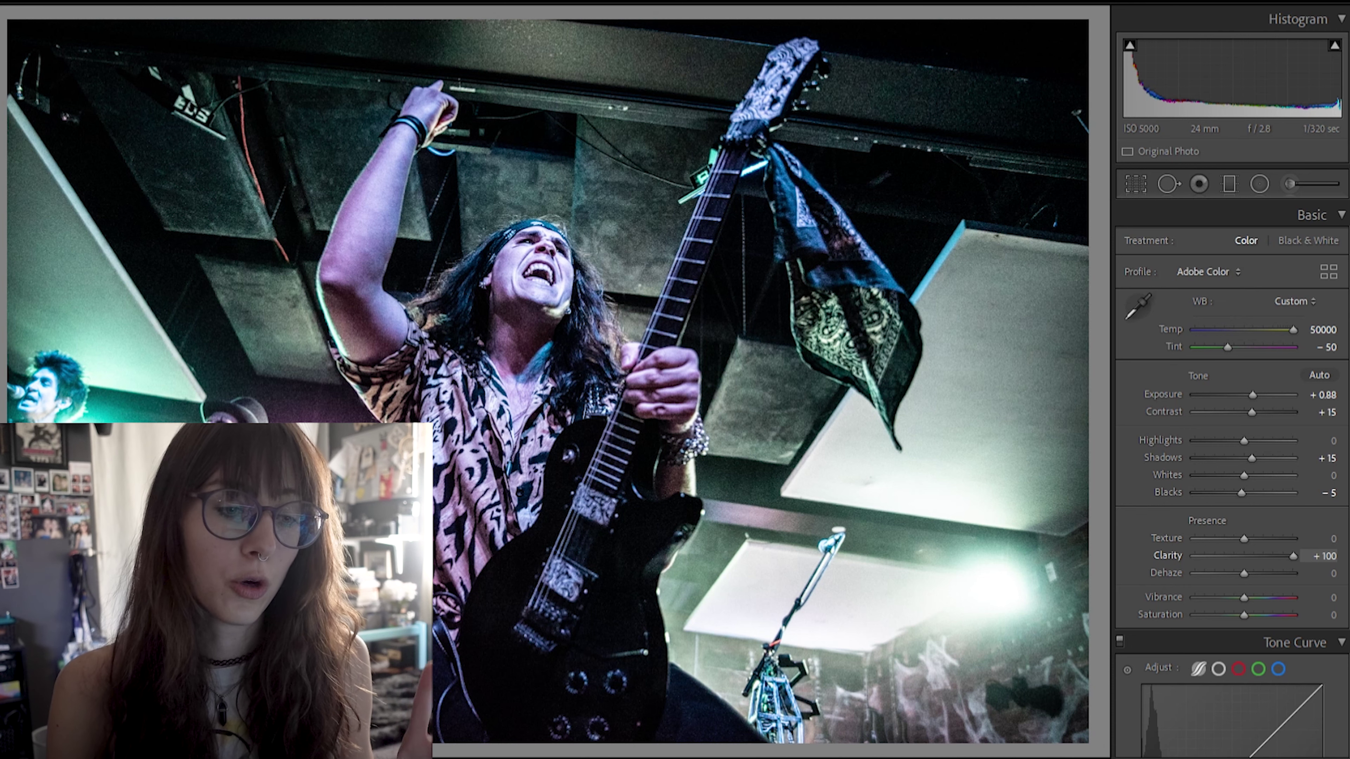
pyautogui.moveTo(1295, 553); pyautogui.dragTo(1242, 551)
pyautogui.click(1317, 555)
pyautogui.write('25')
pyautogui.press('Return')
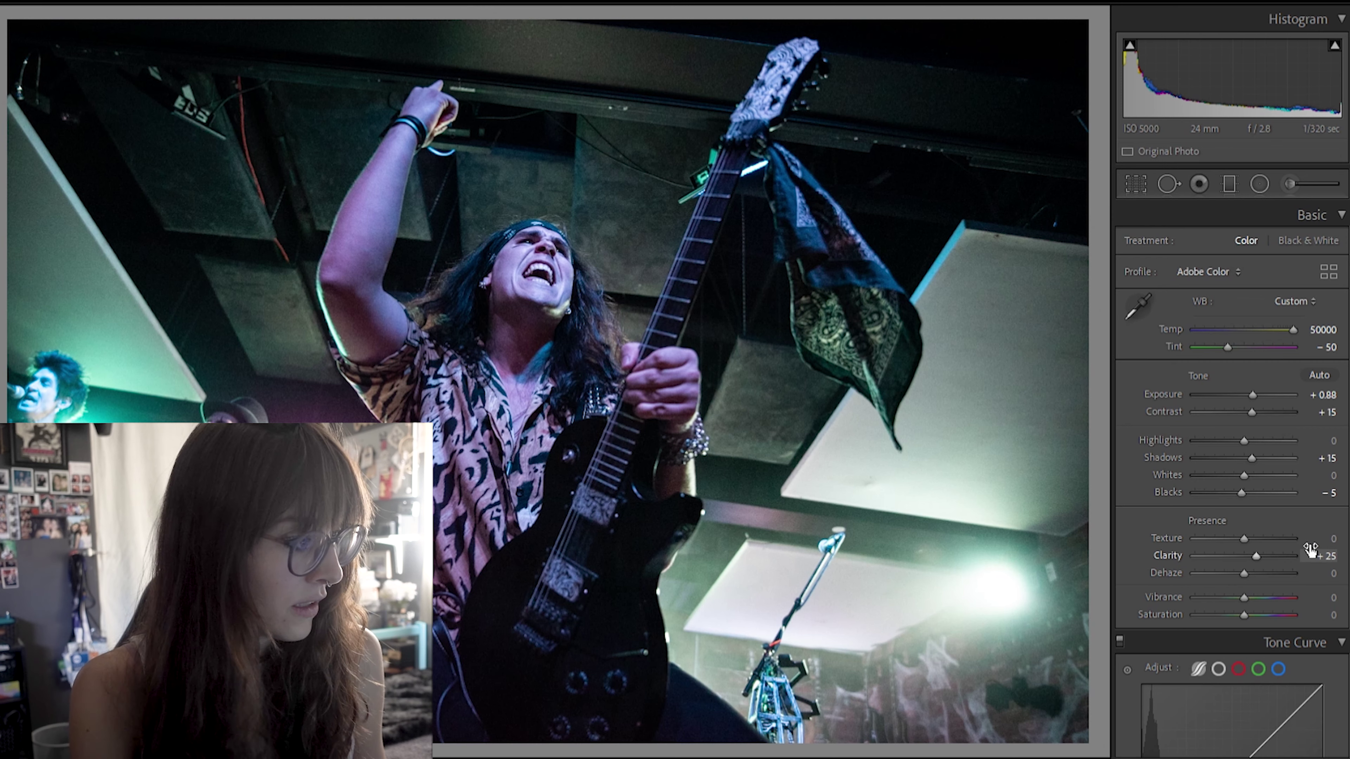
pyautogui.click(1326, 555)
pyautogui.write('15')
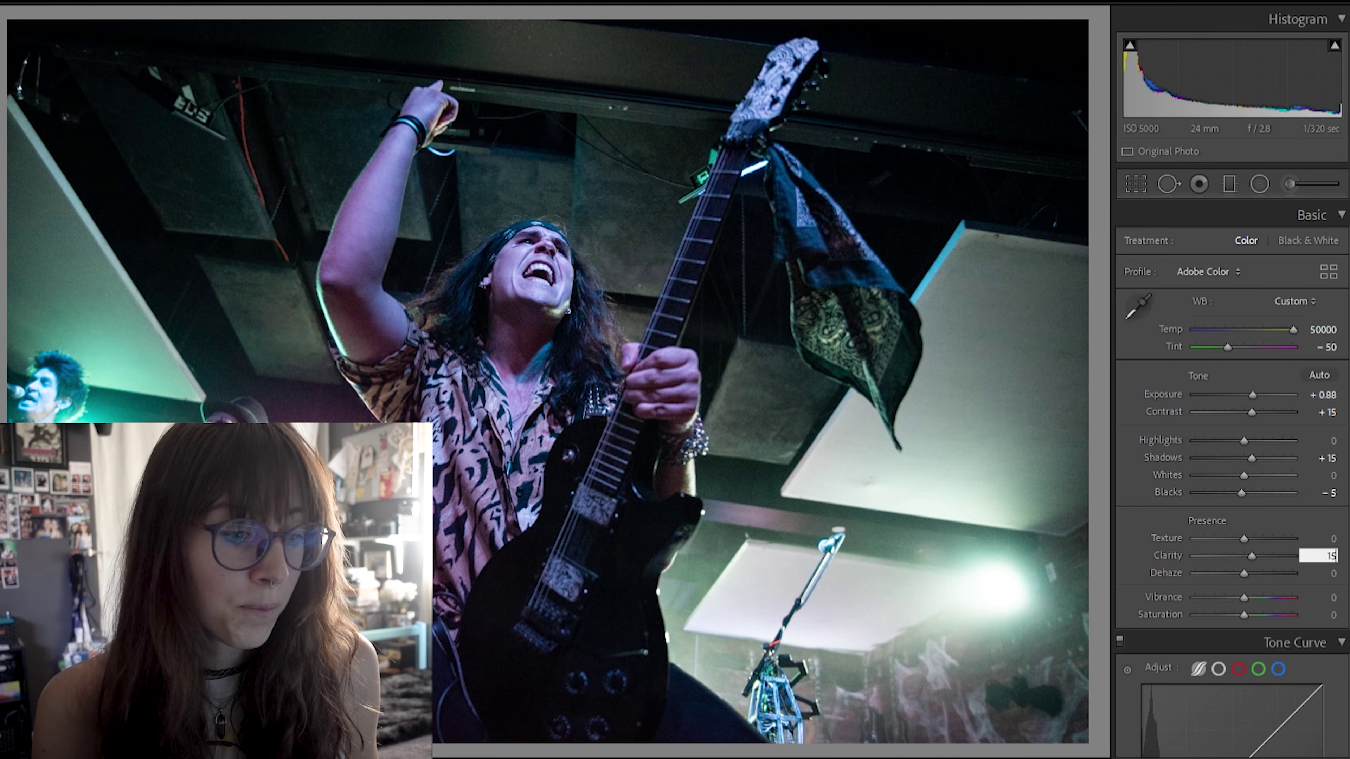
pyautogui.press('Return')
# Step: Test the dehaze at −100 and set it to +5, and show the photo side by side with its unedited version
pyautogui.moveTo(1244, 573); pyautogui.dragTo(1136, 562)
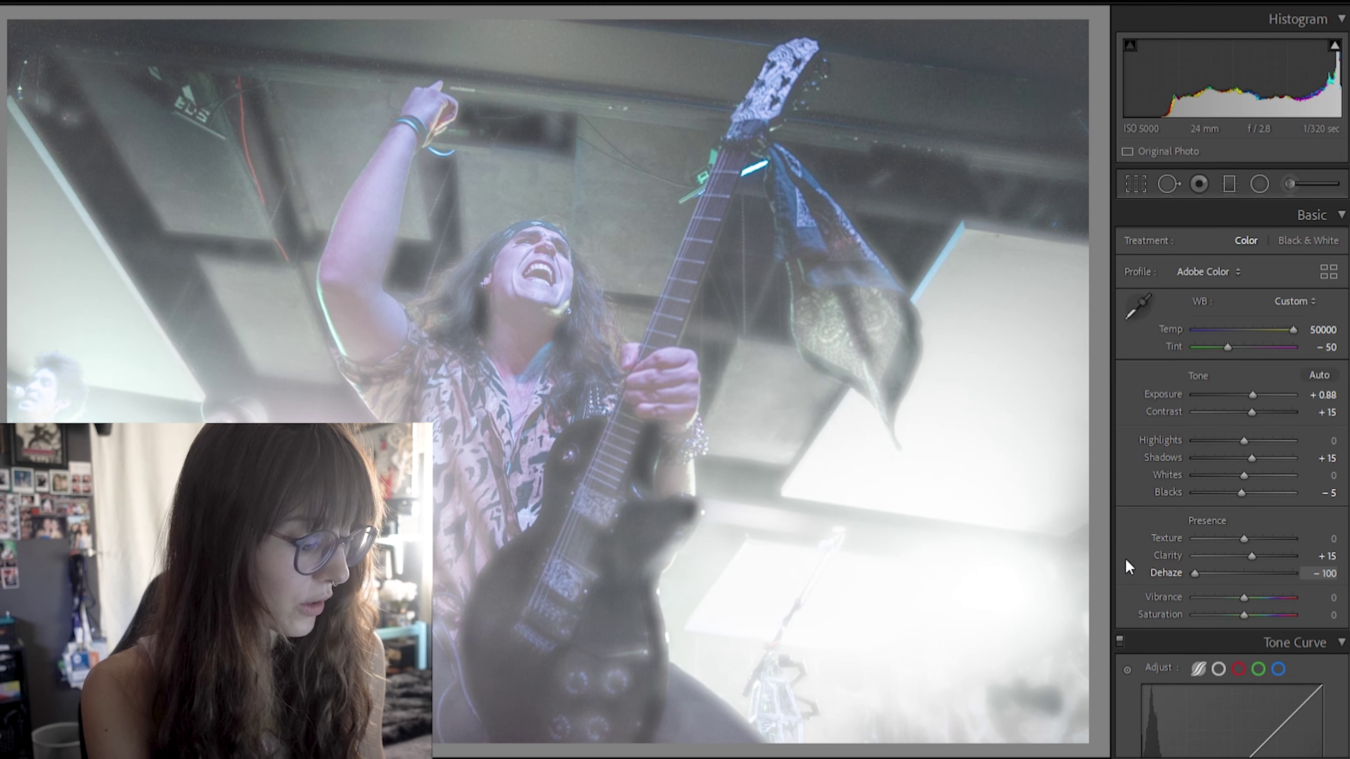
pyautogui.click(1326, 573)
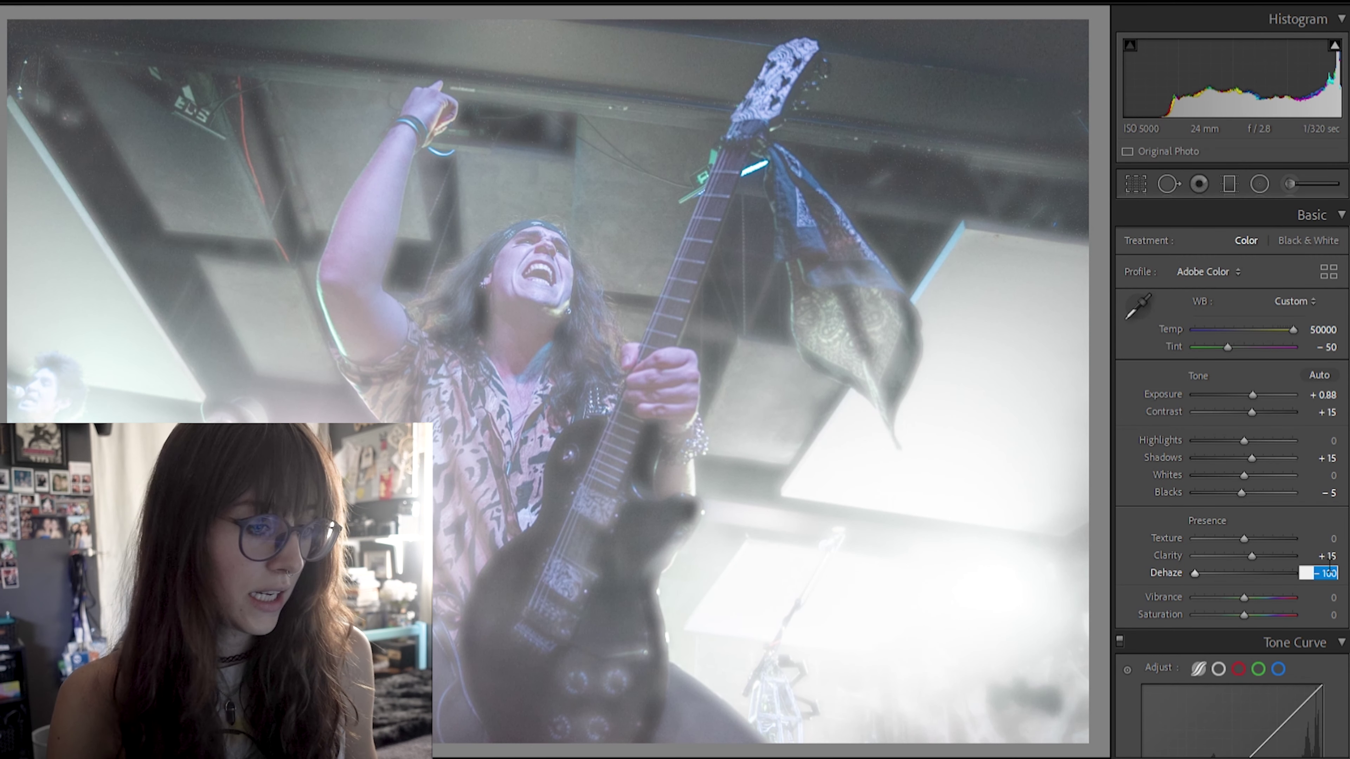
pyautogui.write('5')
pyautogui.press('Return')
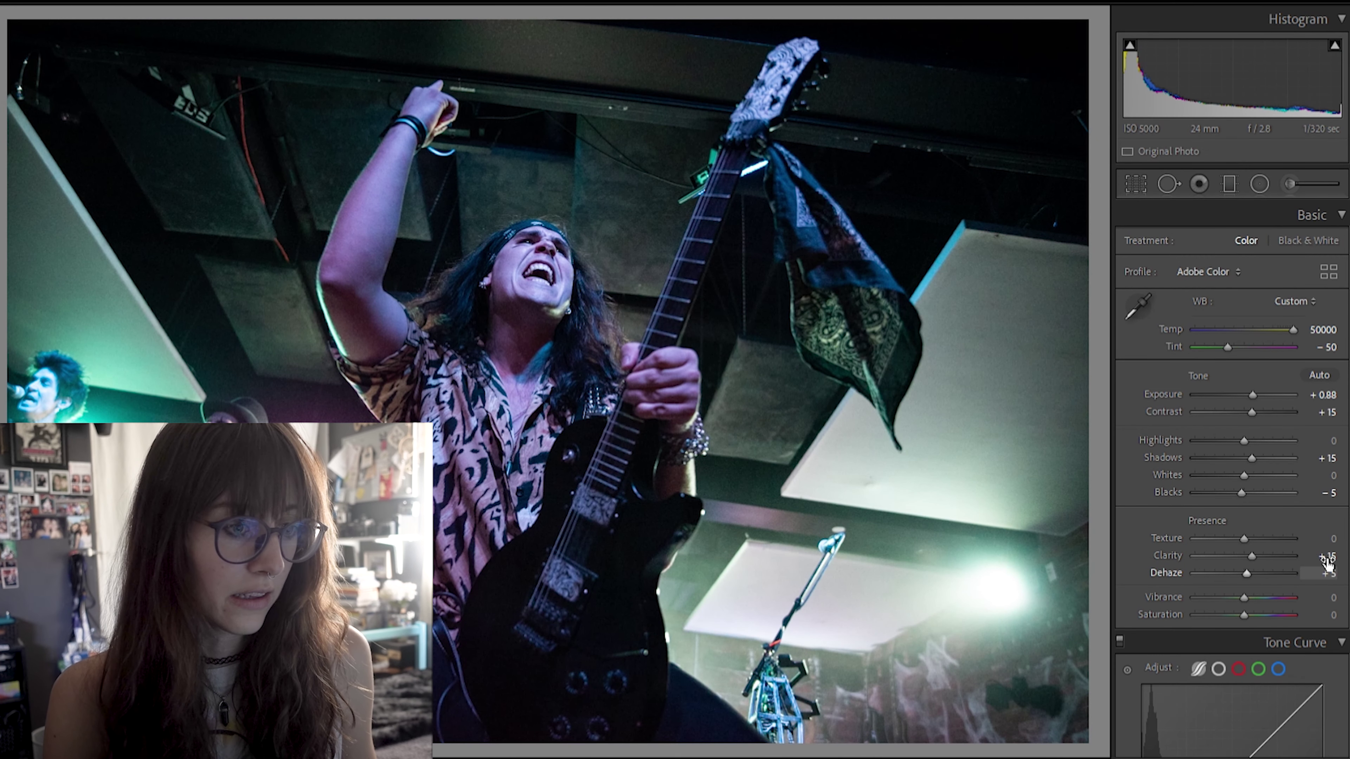
pyautogui.press('y')
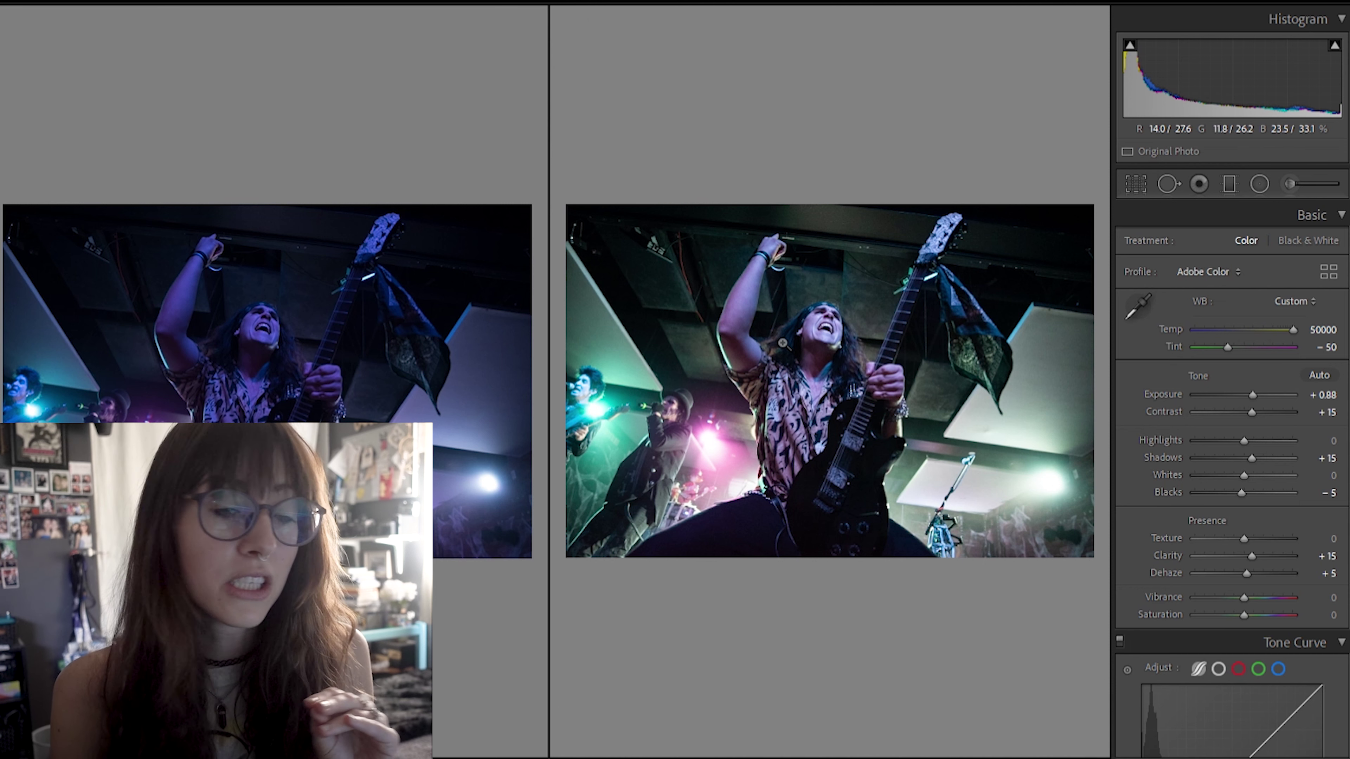
# Step: Set the vibrance to +10, trying a slightly stronger +14 for comparison
pyautogui.scroll(-5, 1245, 375)
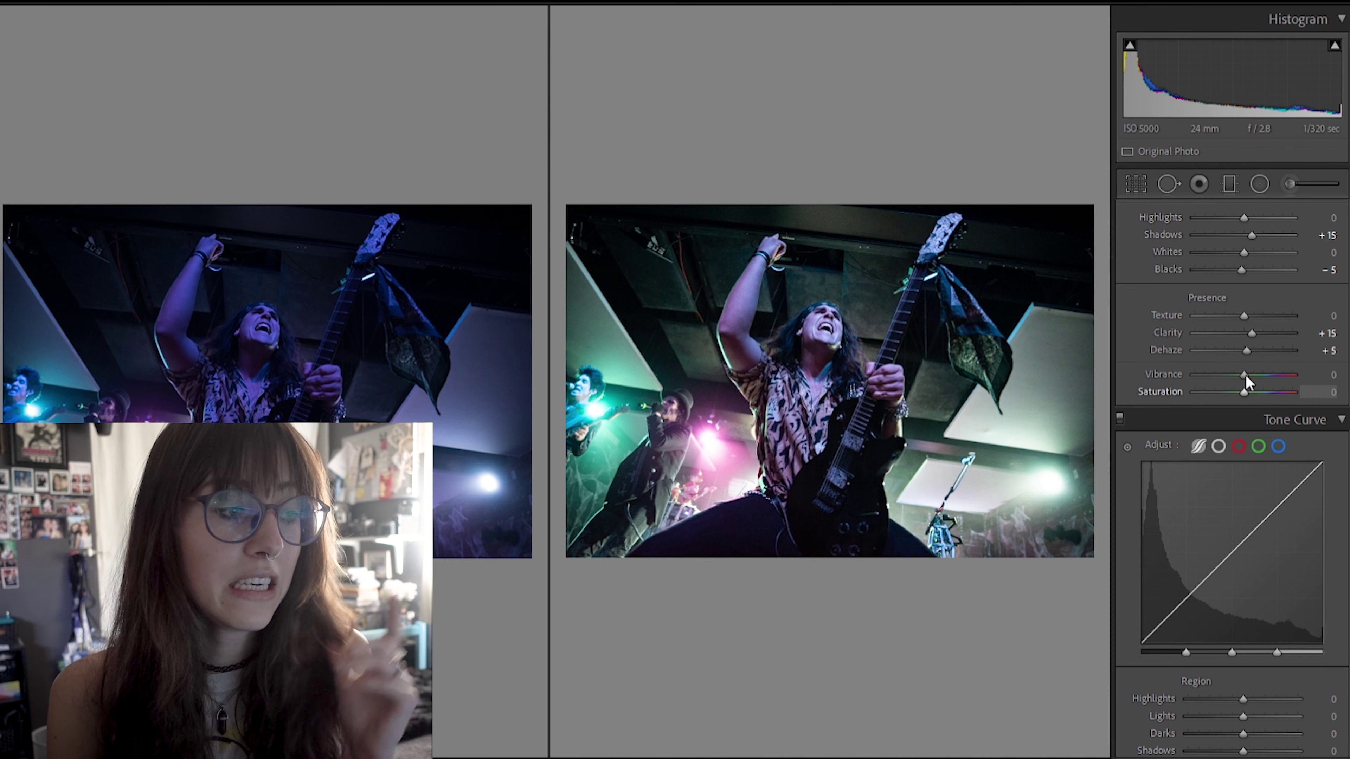
pyautogui.click(1333, 375)
pyautogui.press('BackSpace')
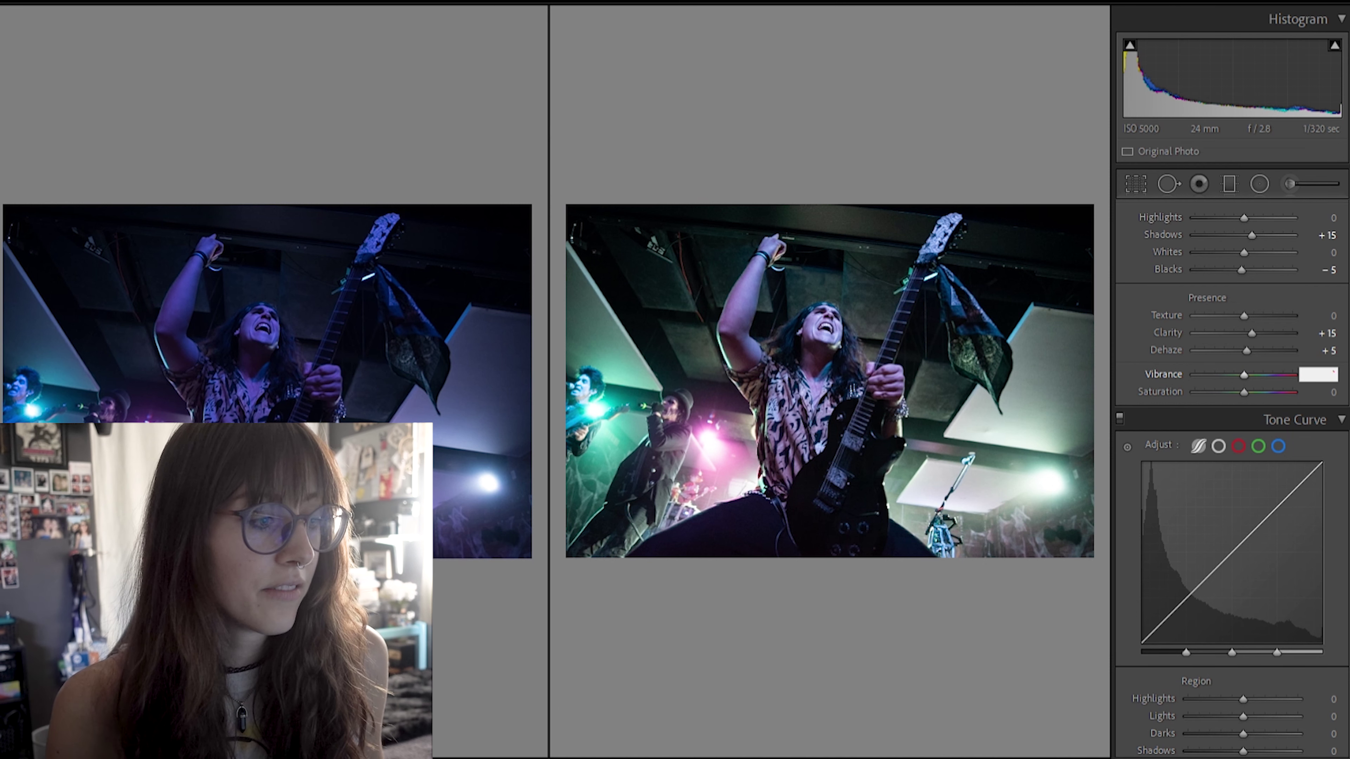
pyautogui.write('10')
pyautogui.press('Return')
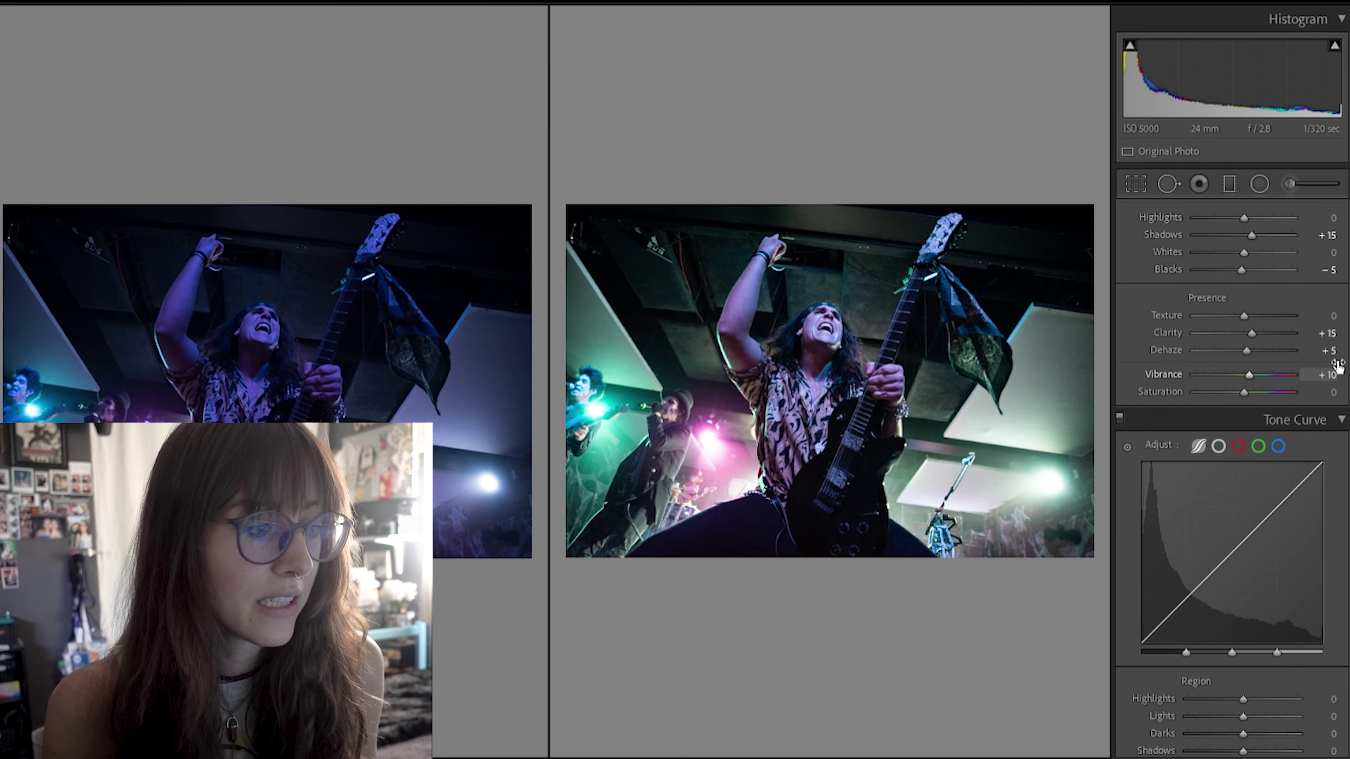
pyautogui.moveTo(1250, 375)
pyautogui.mouseDown()
pyautogui.moveTo(1320, 380)
pyautogui.moveTo(1198, 370)
pyautogui.moveTo(1264, 365)
pyautogui.mouseUp()
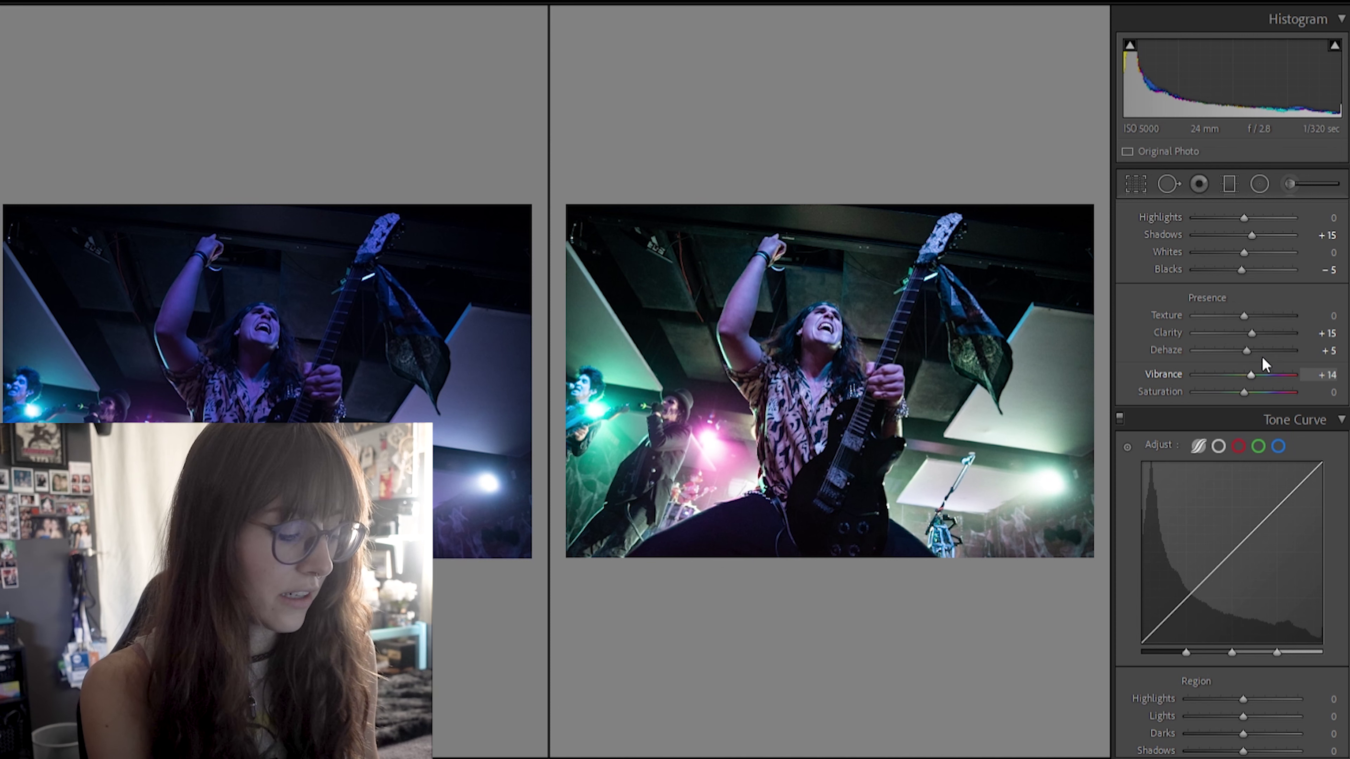
pyautogui.click(1323, 375)
pyautogui.write('10')
pyautogui.press('Tab')
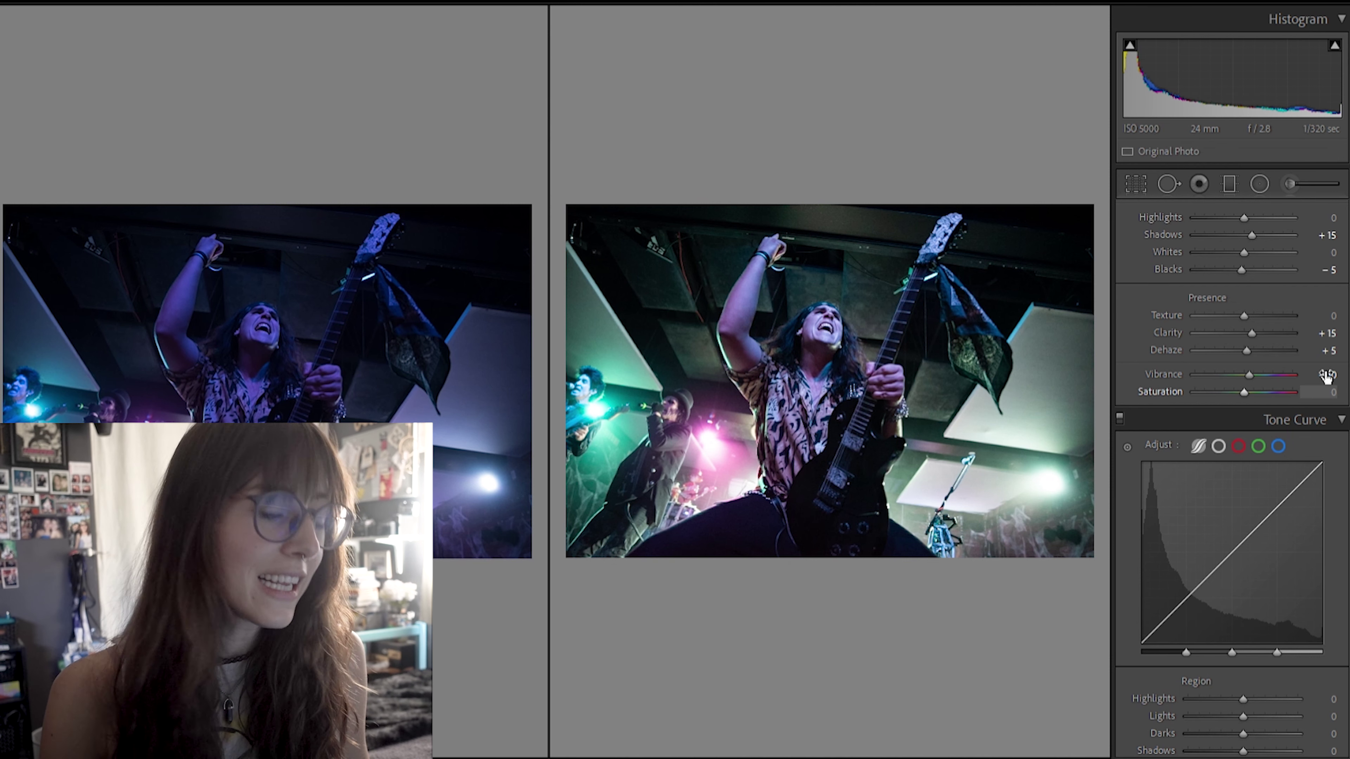
# Step: Test the saturation at the extremes of −90 and +90
pyautogui.click(1333, 391)
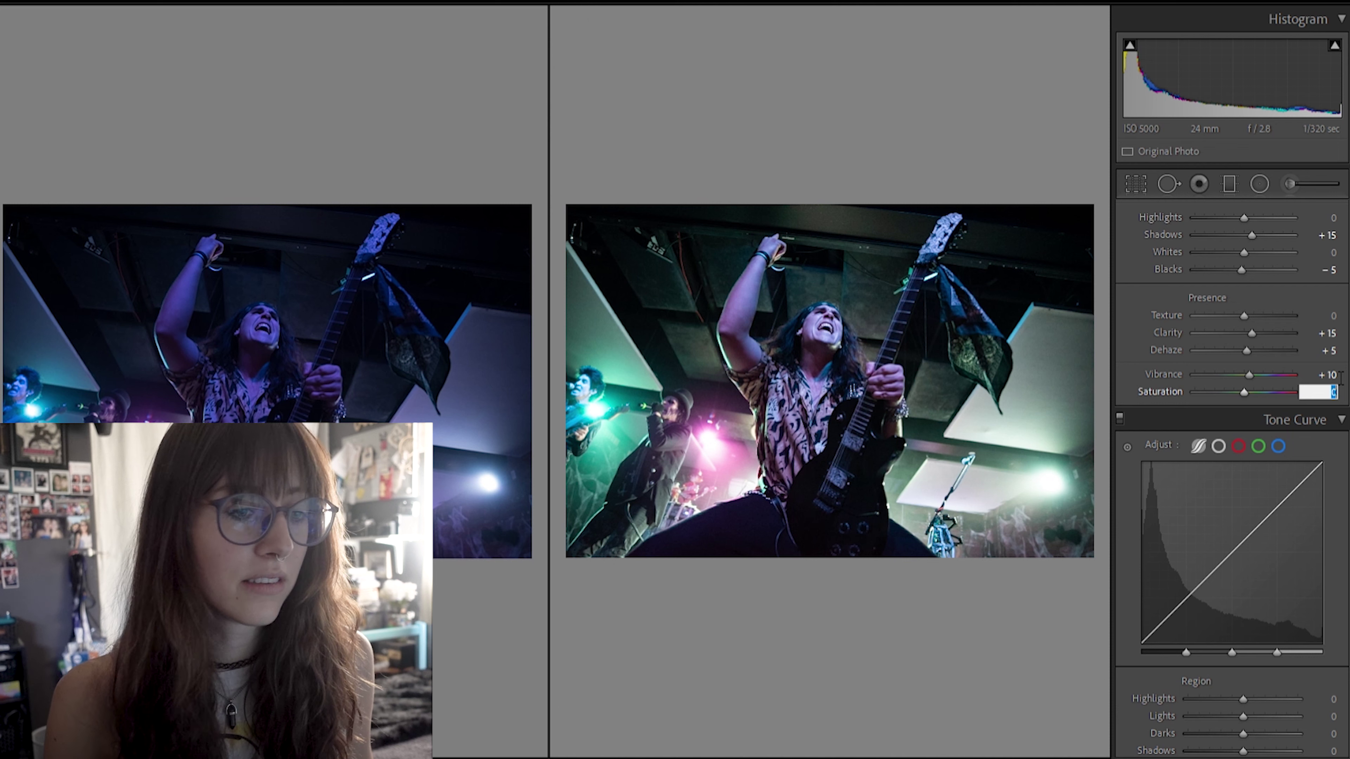
pyautogui.write('-90')
pyautogui.press('Return')
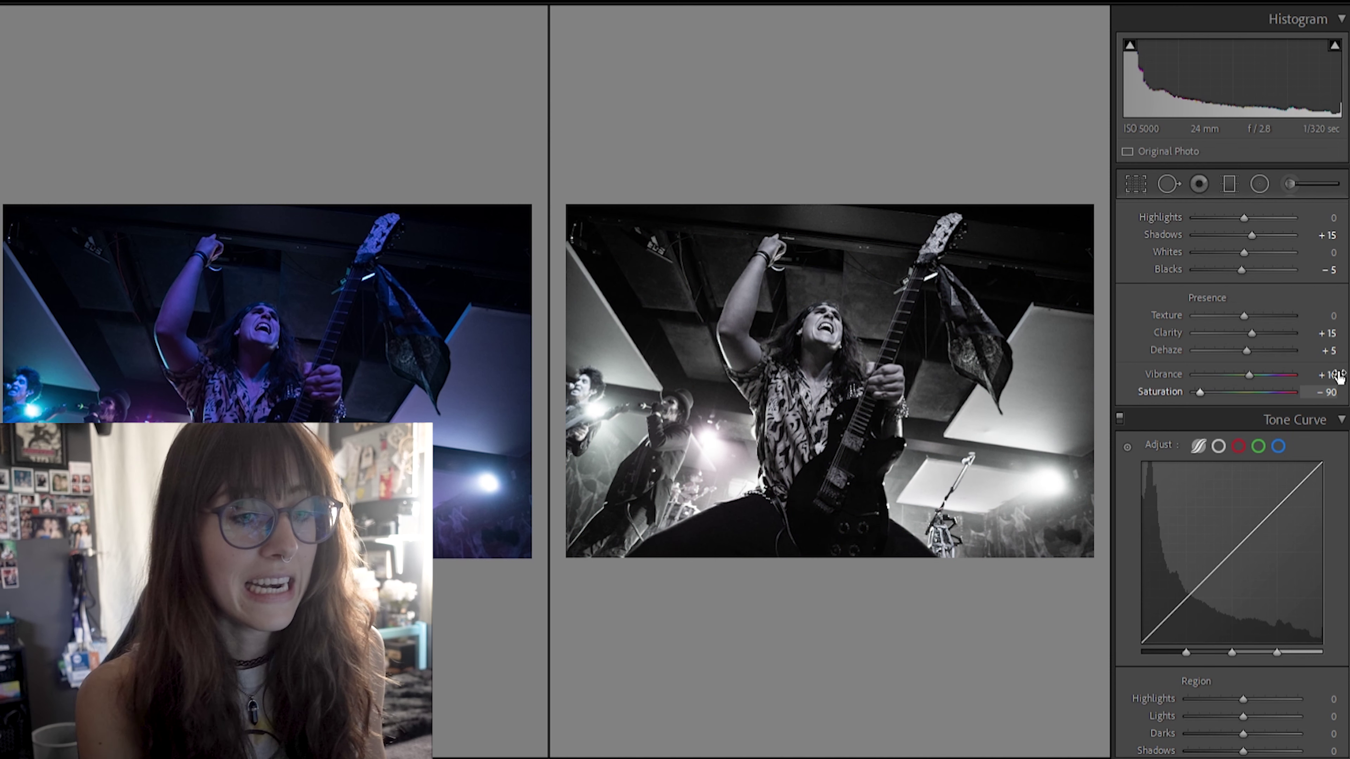
pyautogui.click(1328, 392)
pyautogui.write('90')
pyautogui.press('Return')
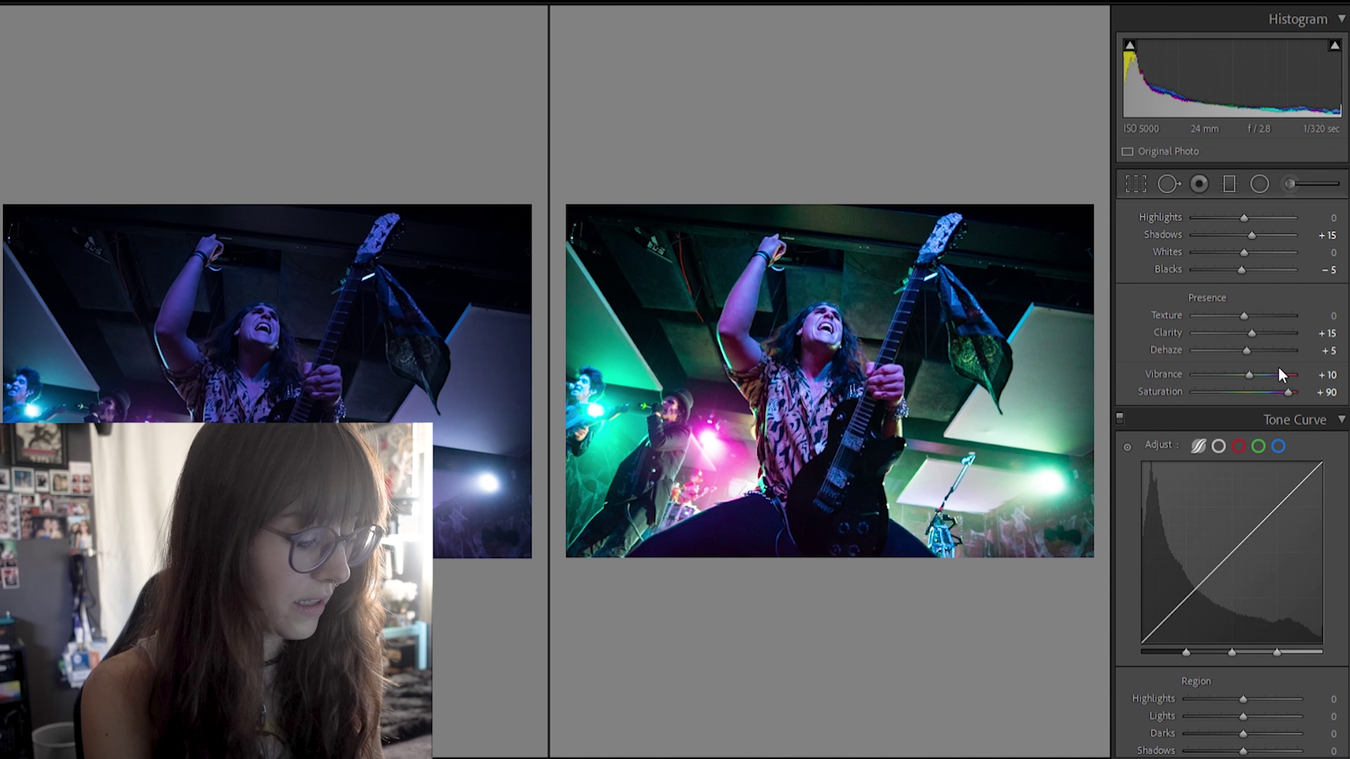
# Step: Set the saturation to −10, trying a stronger reduction of −18 for comparison
pyautogui.click(1325, 391)
pyautogui.write('-10')
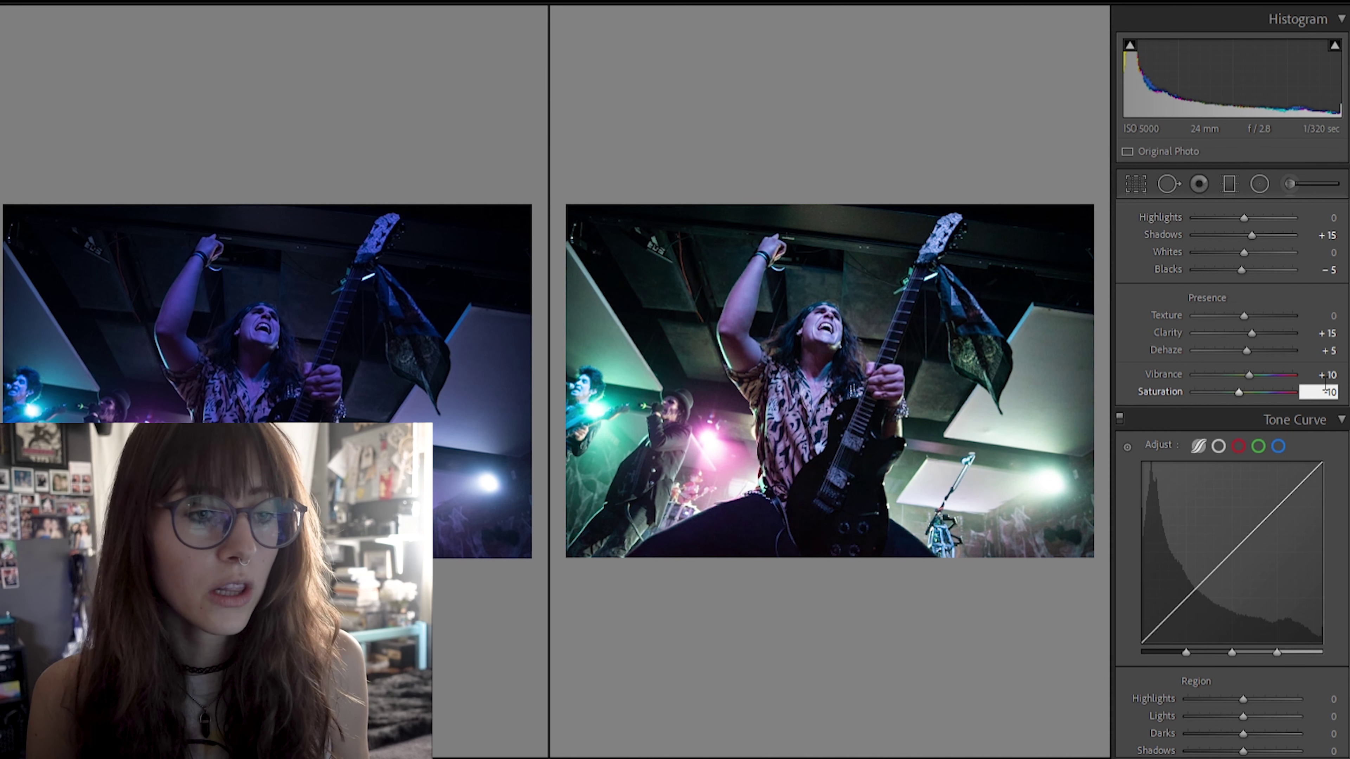
pyautogui.press('Return')
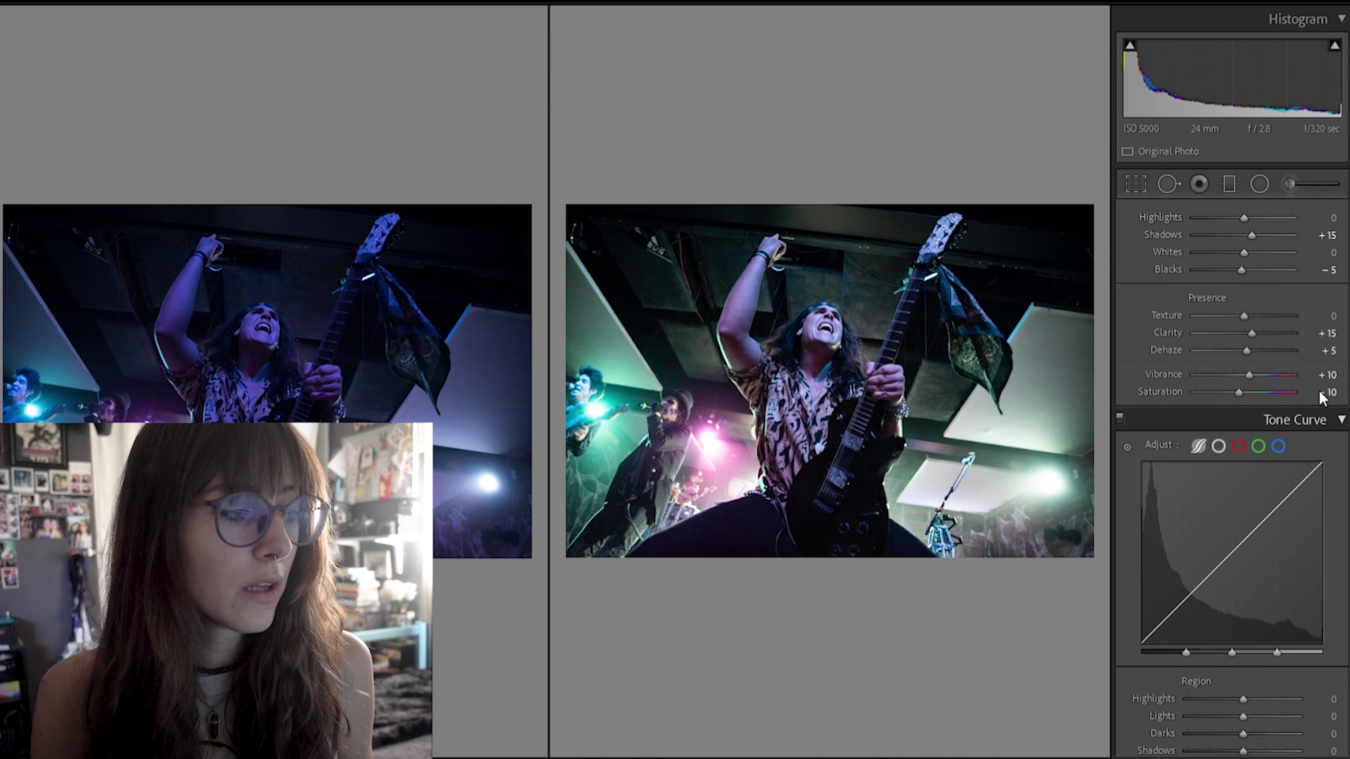
pyautogui.moveTo(1240, 391)
pyautogui.mouseDown()
pyautogui.moveTo(1264, 377)
pyautogui.moveTo(1236, 379)
pyautogui.moveTo(1259, 391)
pyautogui.moveTo(1235, 383)
pyautogui.mouseUp()
pyautogui.click(1330, 383)
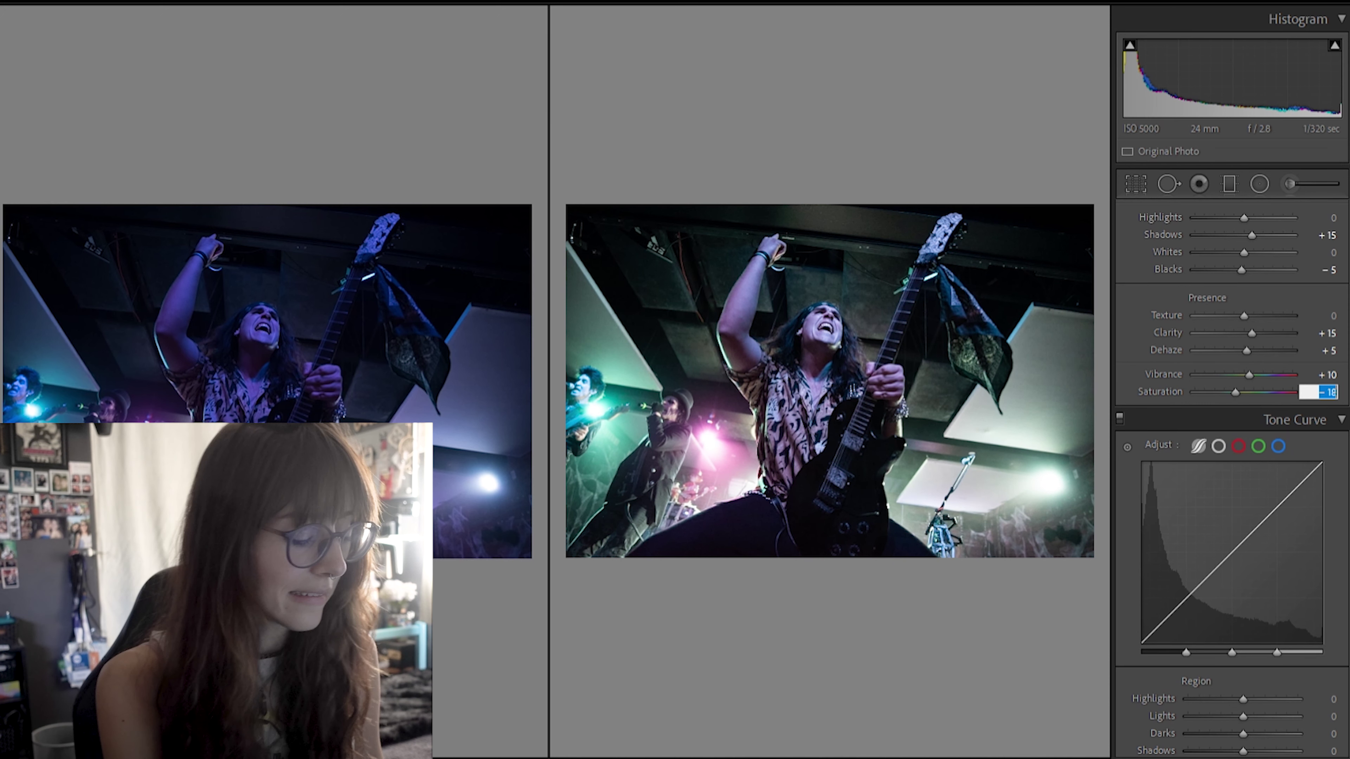
pyautogui.press('BackSpace')
pyautogui.write('-10')
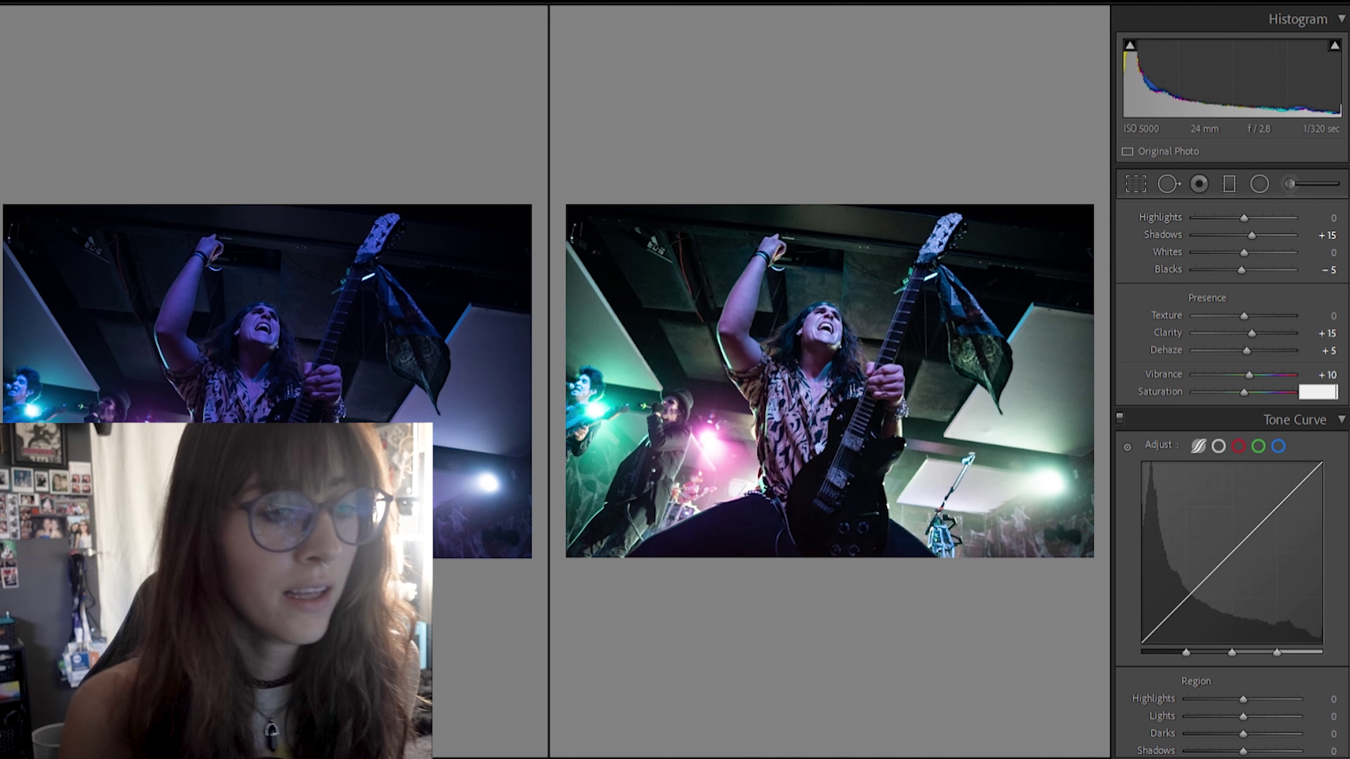
pyautogui.press('Return')
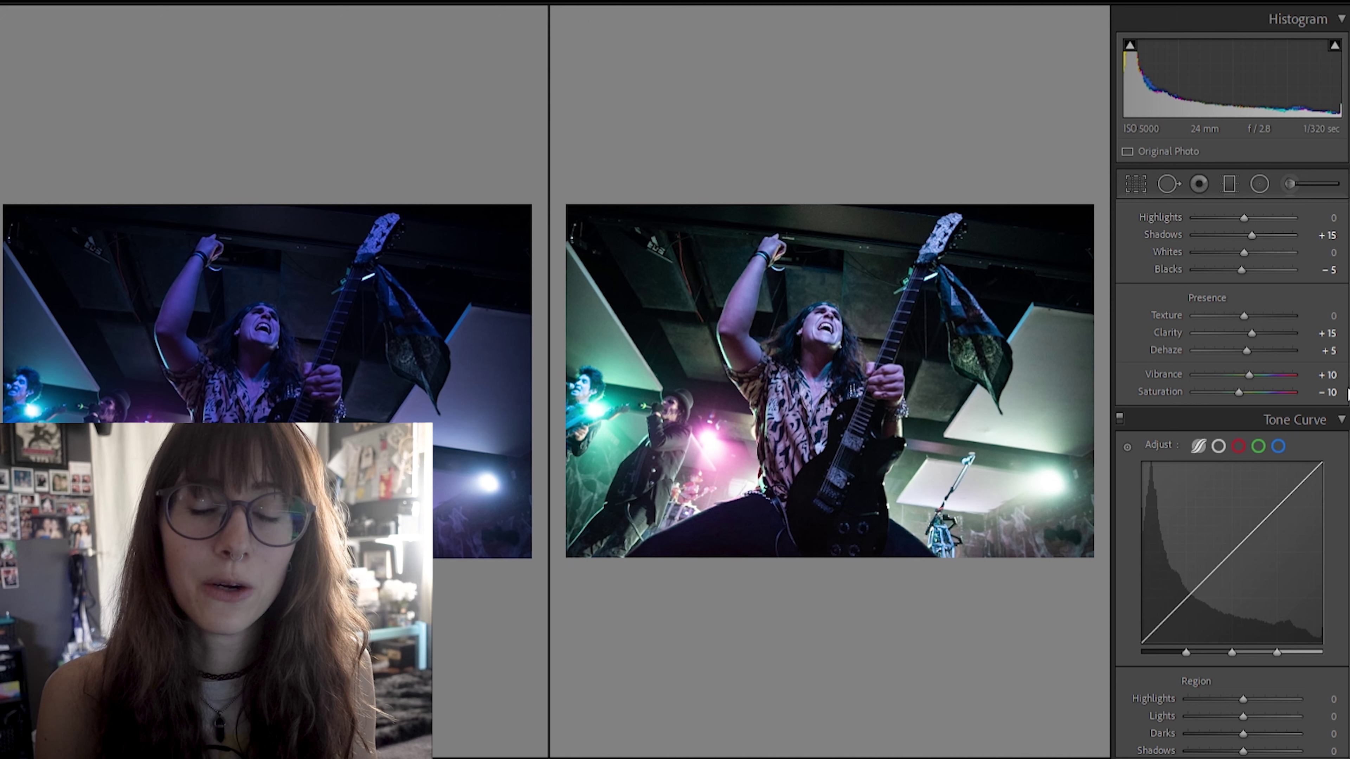
# Step: Leave the before/after comparison and set the sharpening amount to 50, trying a lower amount of 30
pyautogui.scroll(-2, 1321, 417)
pyautogui.scroll(-5, 1231, 479)
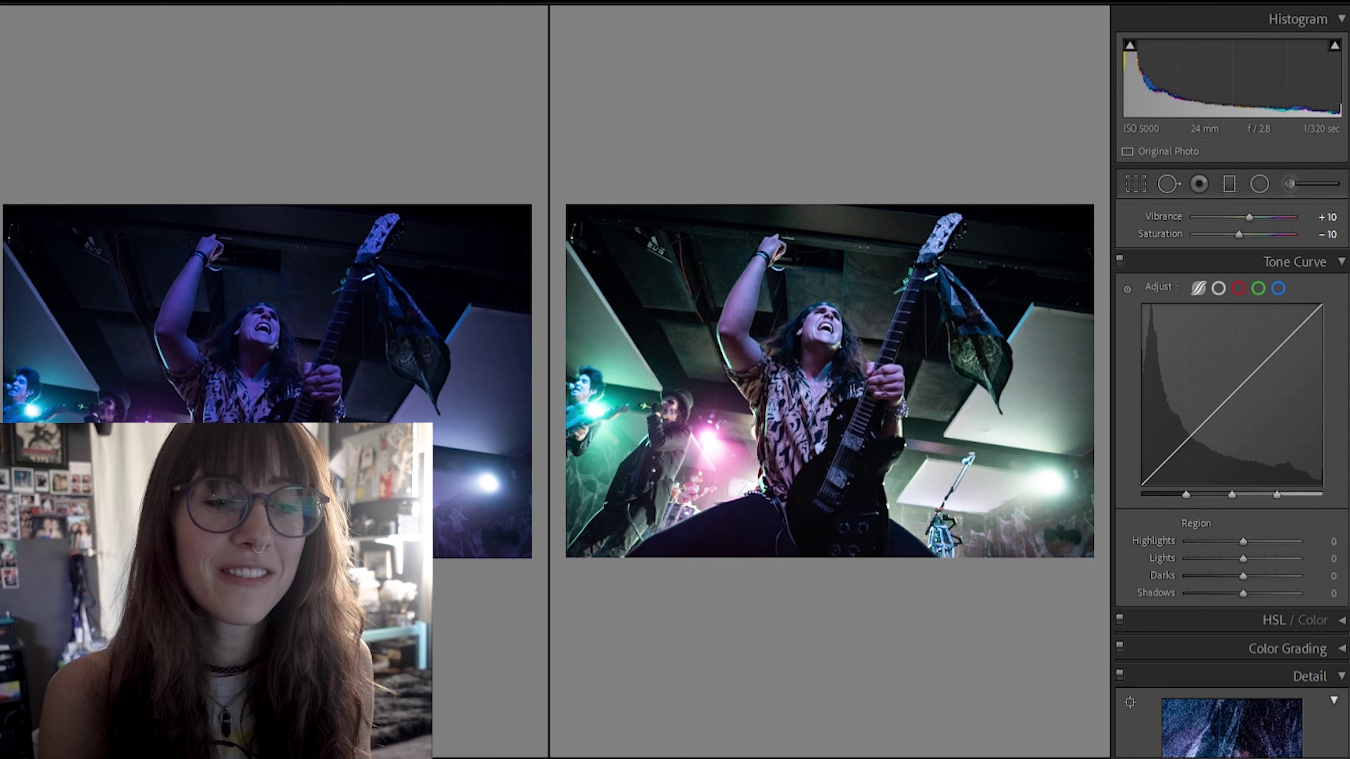
pyautogui.scroll(-2, 1231, 478)
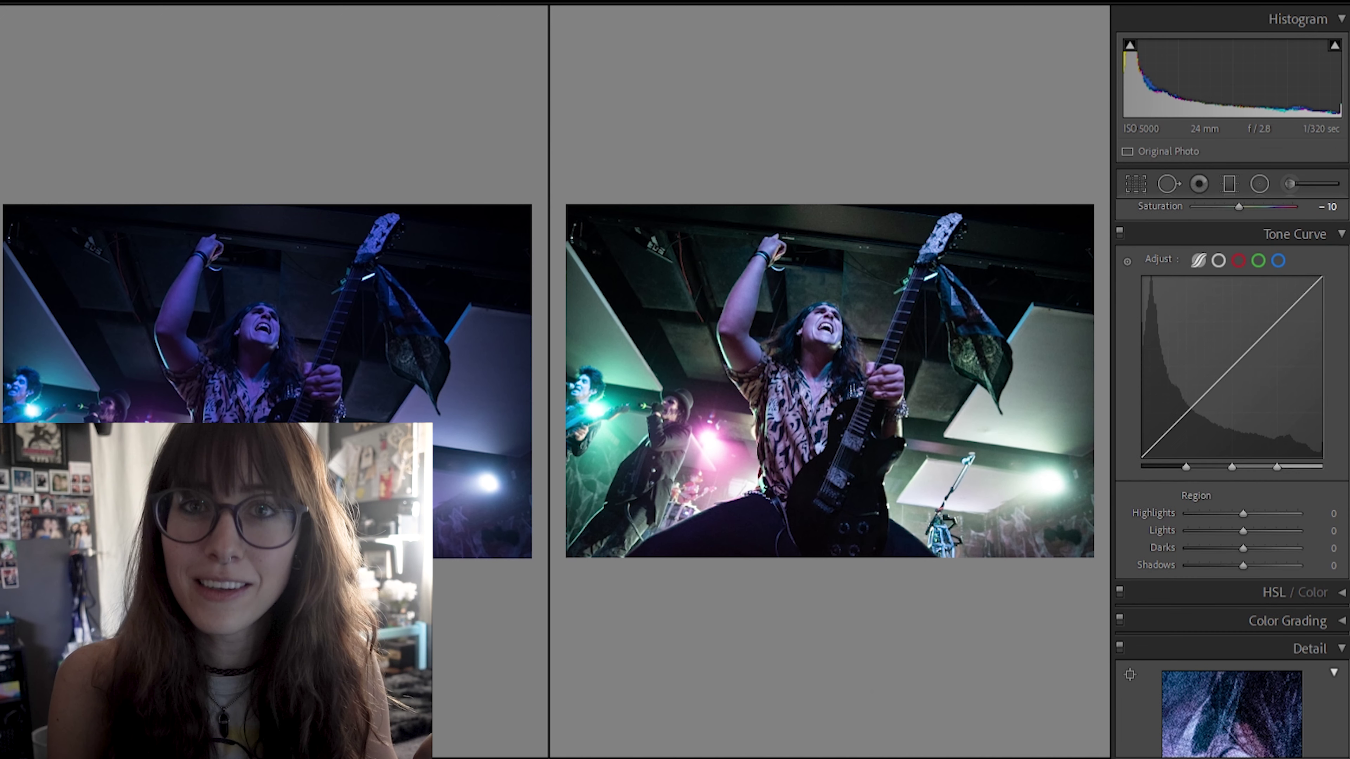
pyautogui.scroll(-1, 1232, 479)
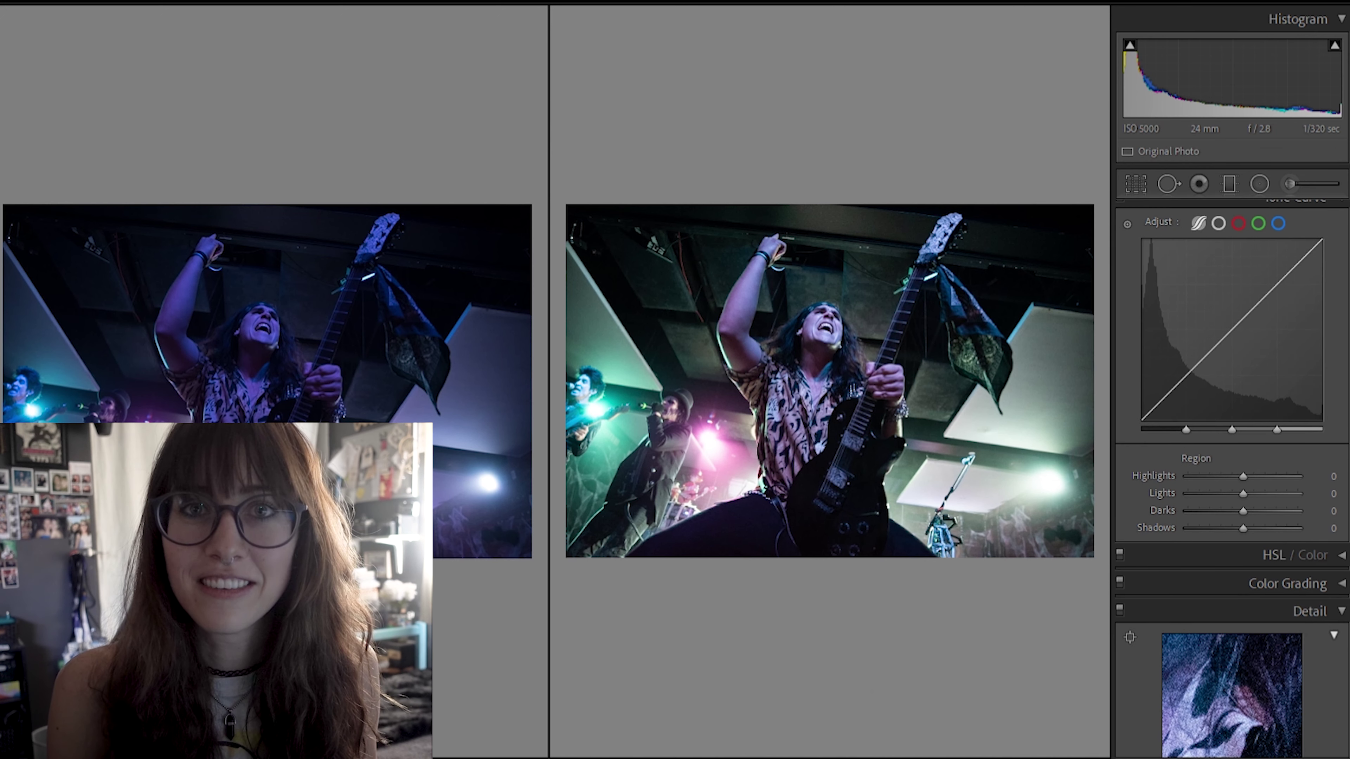
pyautogui.scroll(-12, 1232, 478)
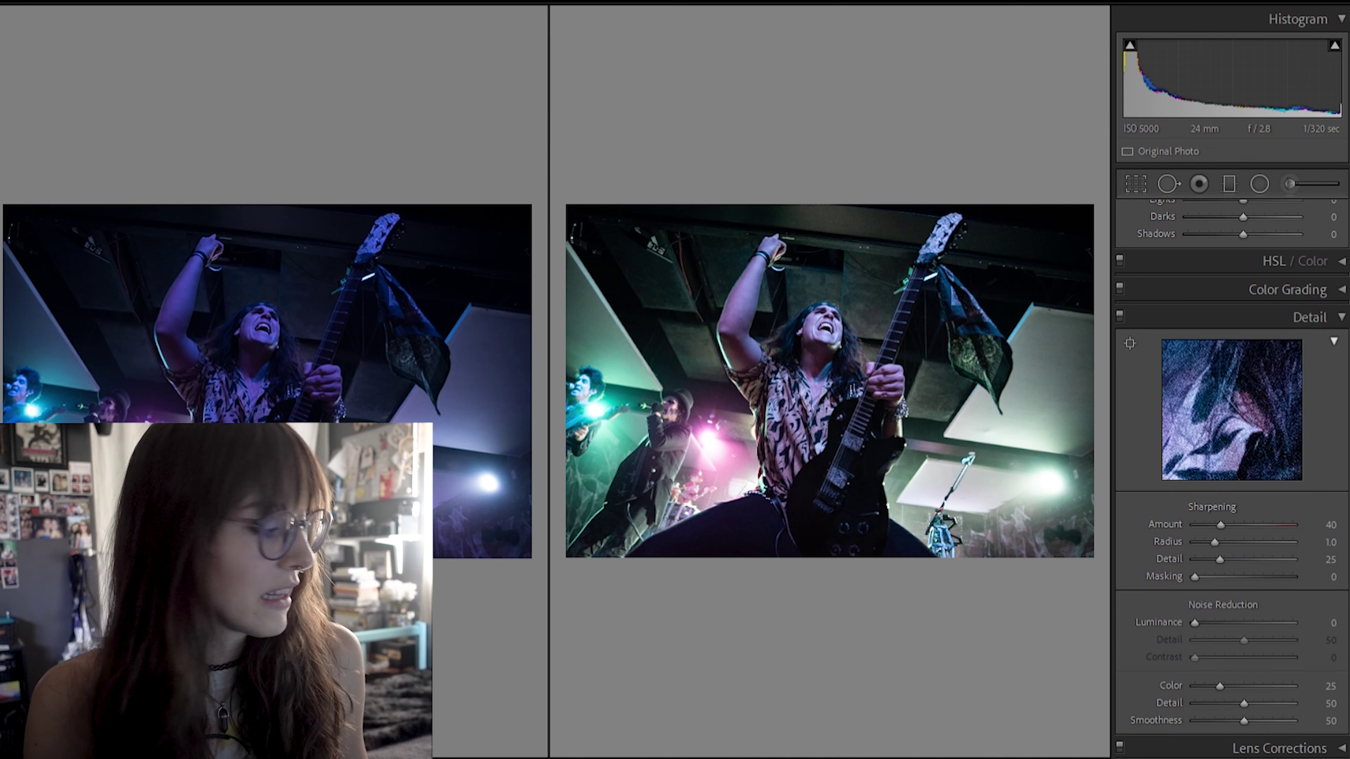
pyautogui.scroll(1, 1289, 467)
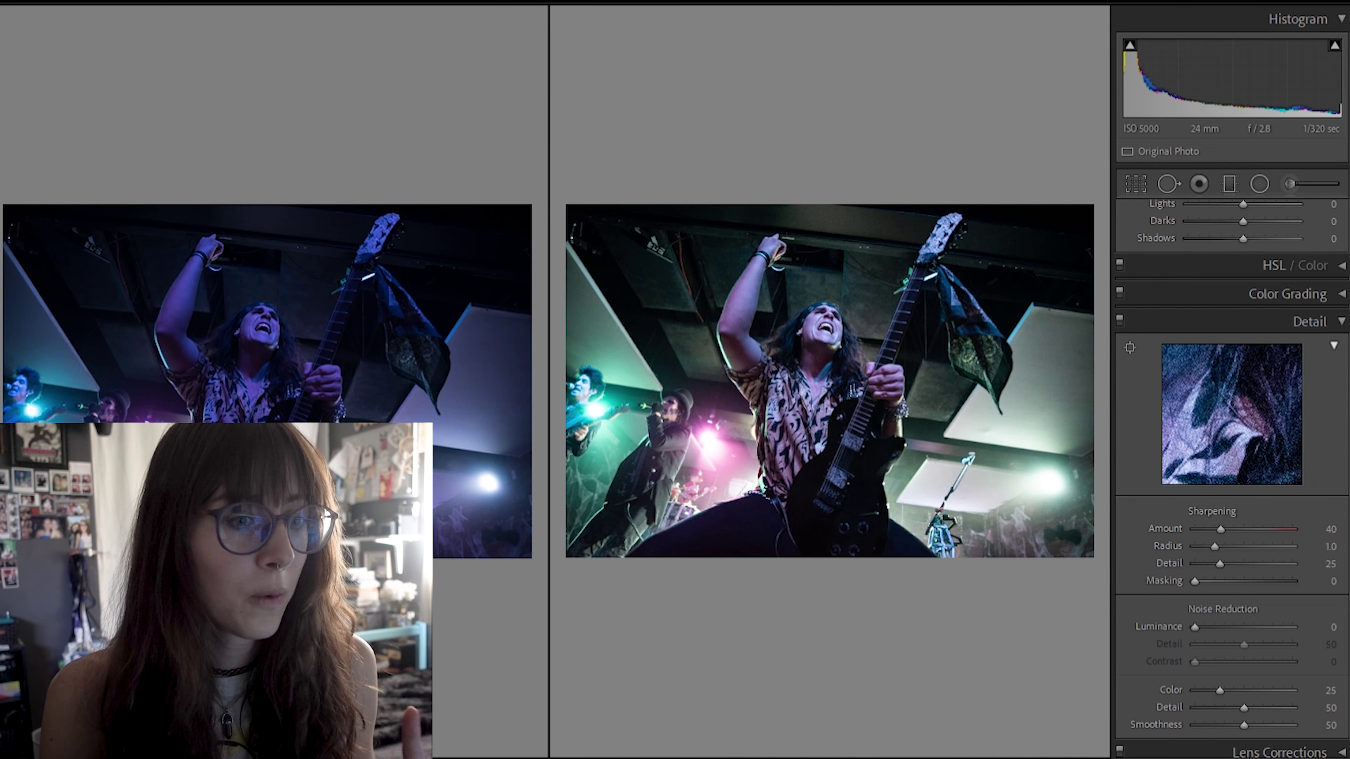
pyautogui.press('y')
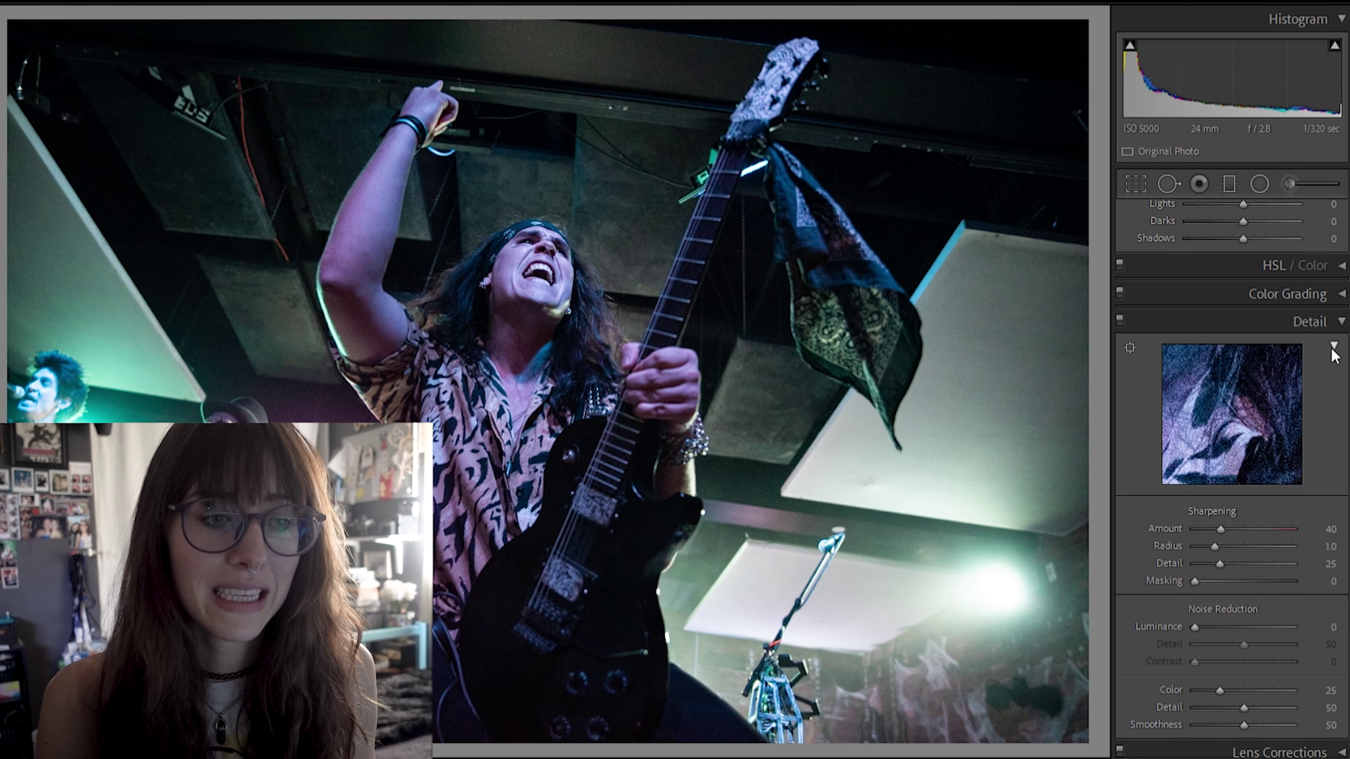
pyautogui.scroll(15, 1231, 479)
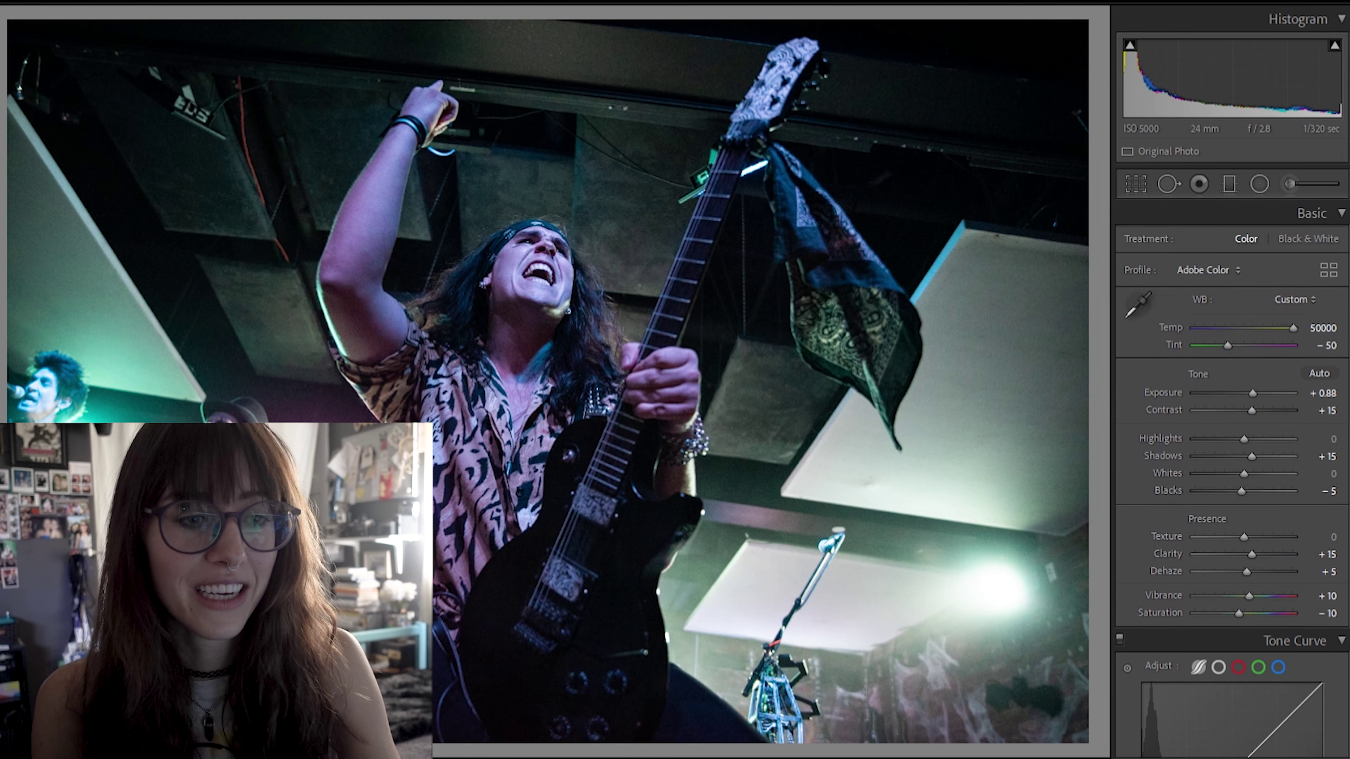
pyautogui.scroll(-15, 1232, 478)
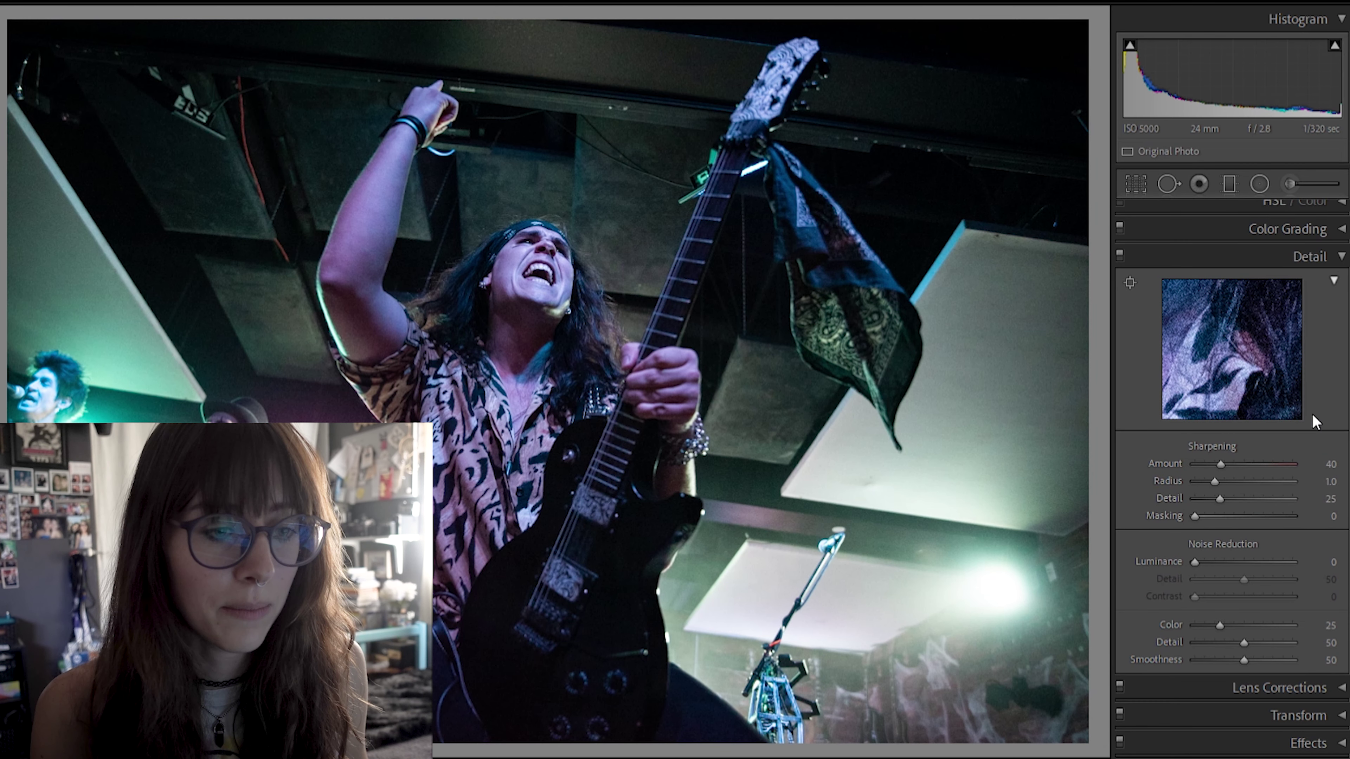
pyautogui.moveTo(1220, 444)
pyautogui.mouseDown()
pyautogui.moveTo(1243, 456)
pyautogui.moveTo(1214, 446)
pyautogui.mouseUp()
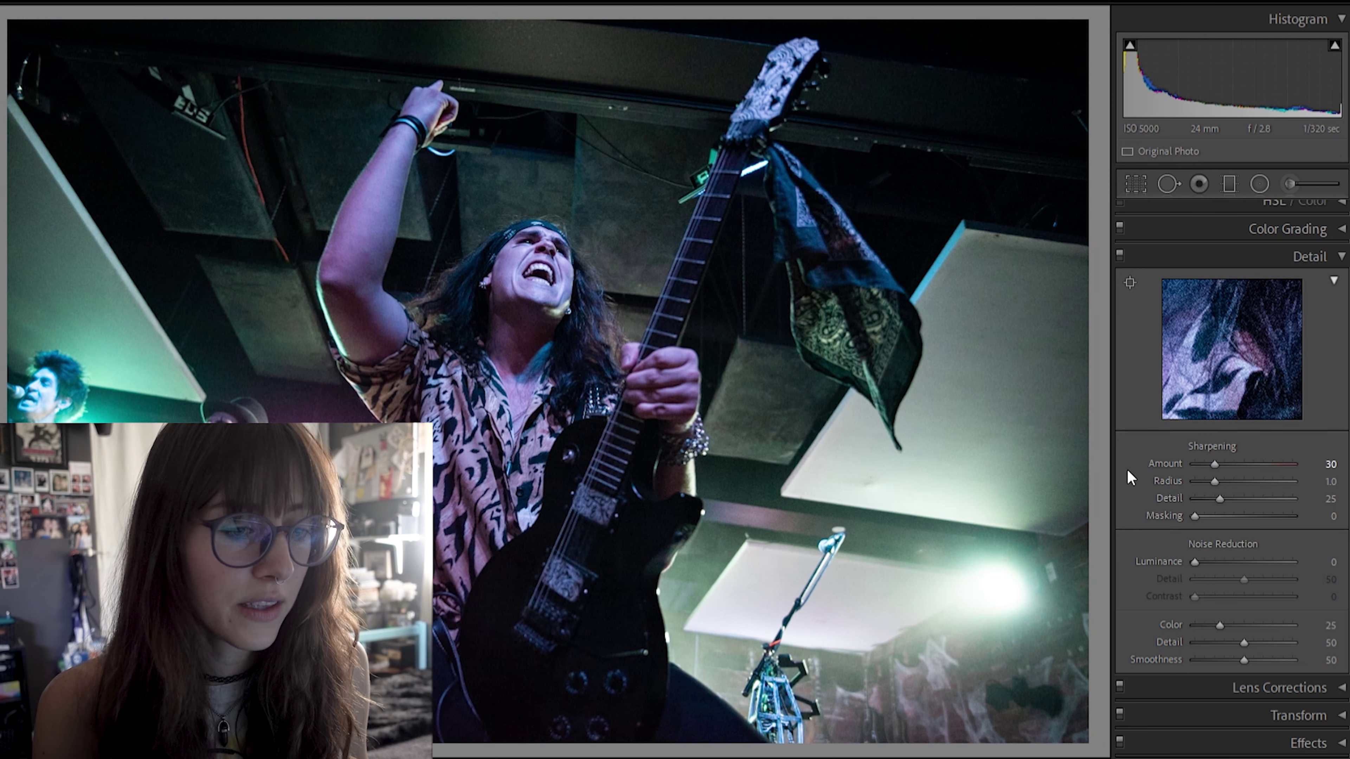
pyautogui.doubleClick(1164, 452)
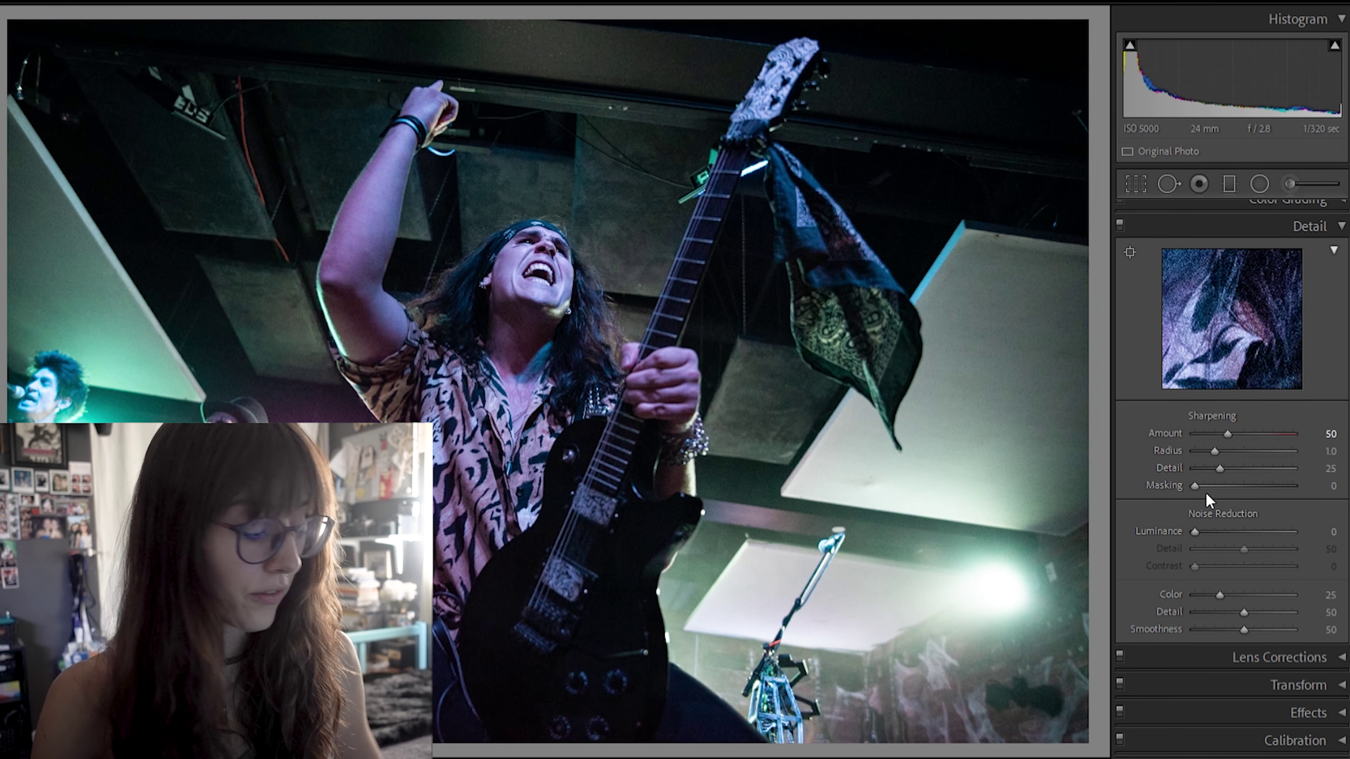
# Step: Raise the sharpening masking to 100 while previewing the mask, so that only the strongest edges are sharpened
pyautogui.press('alt')
pyautogui.keyDown('alt'); pyautogui.click(1194, 466); pyautogui.keyUp('alt')
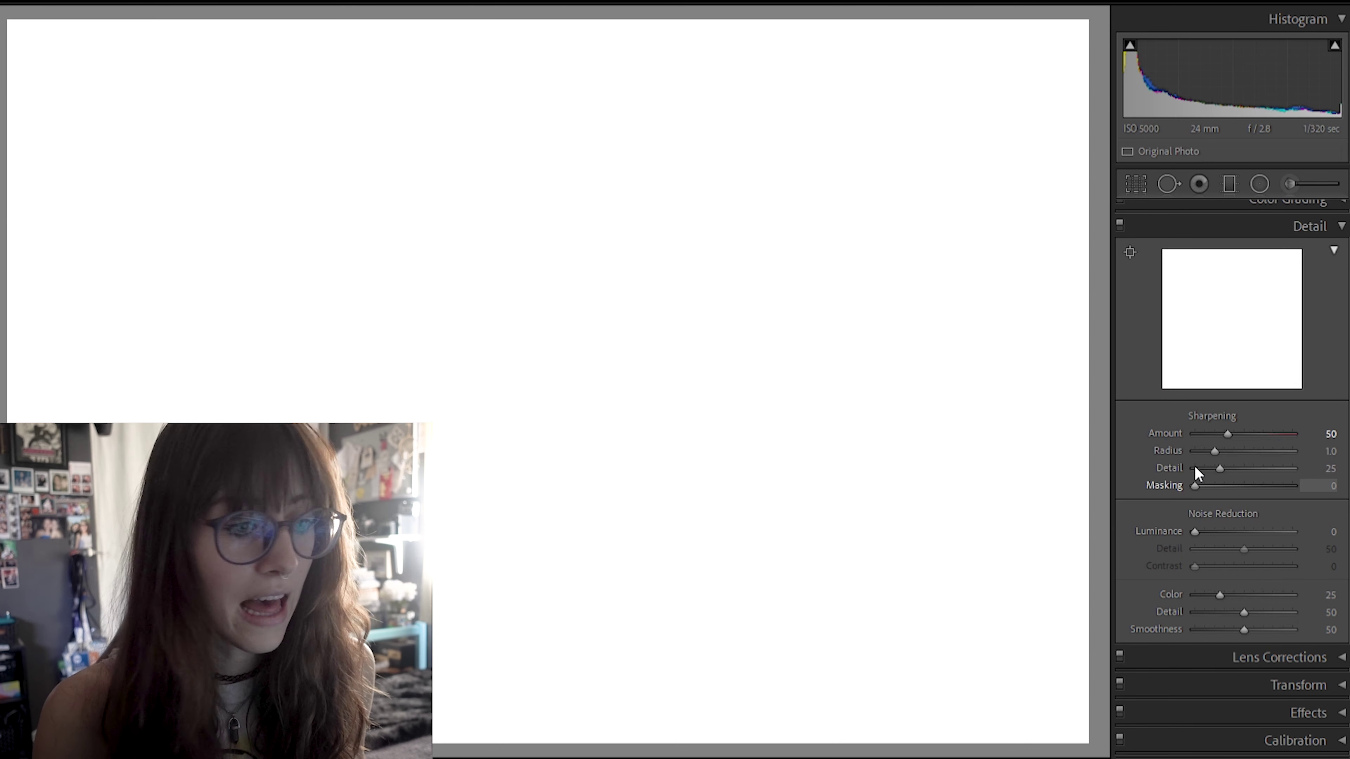
pyautogui.moveTo(1195, 466); pyautogui.dragTo(1297, 471)
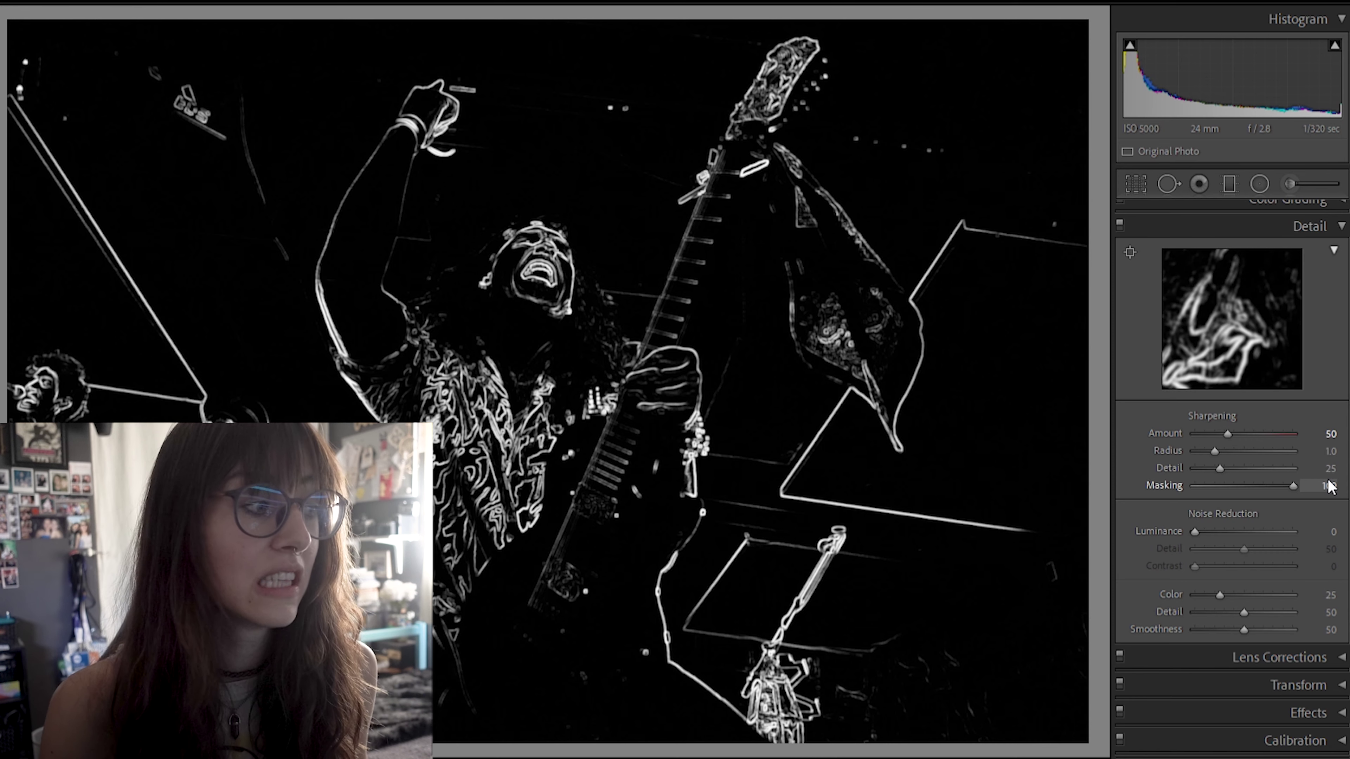
pyautogui.moveTo(1330, 487); pyautogui.dragTo(1302, 480)
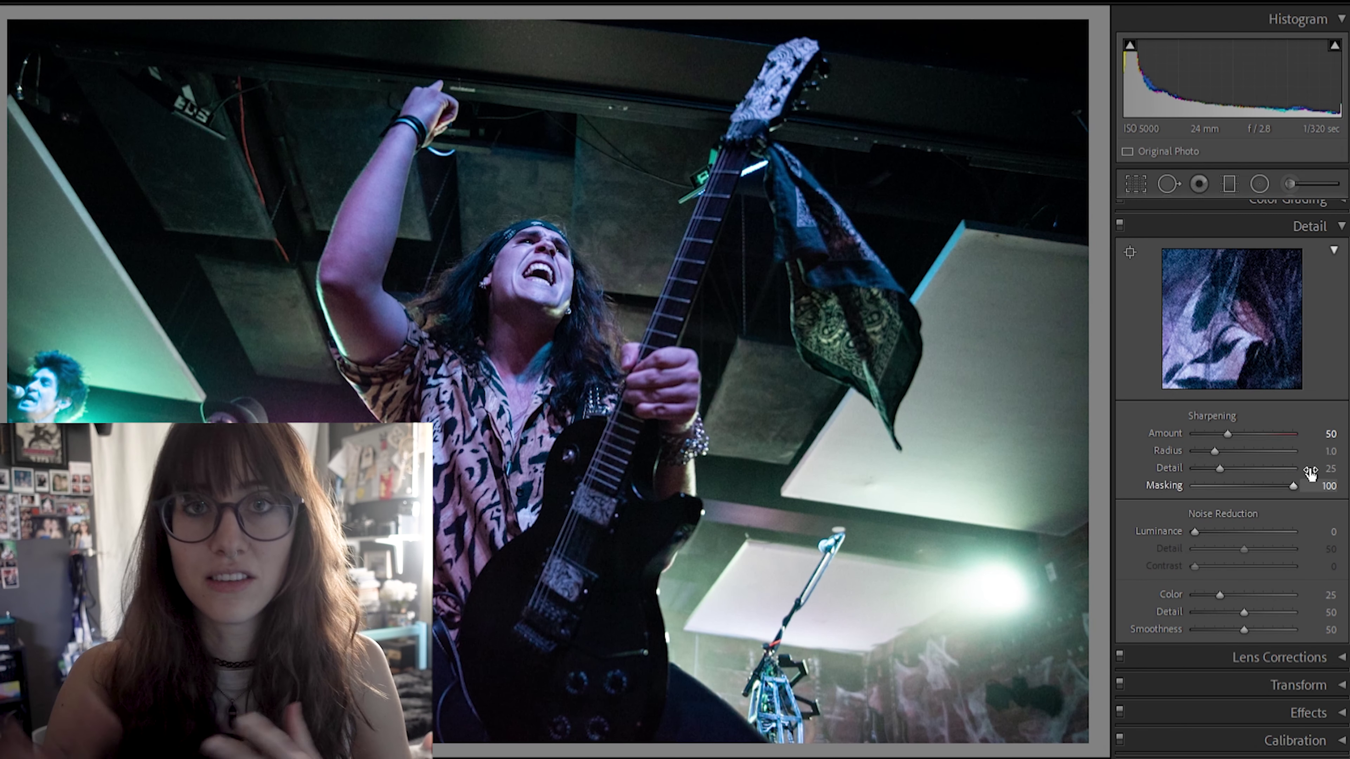
# Step: Set the sharpening detail to 50
pyautogui.moveTo(1220, 468); pyautogui.dragTo(1246, 459)
pyautogui.click(1324, 468)
pyautogui.write('50')
pyautogui.press('Return')
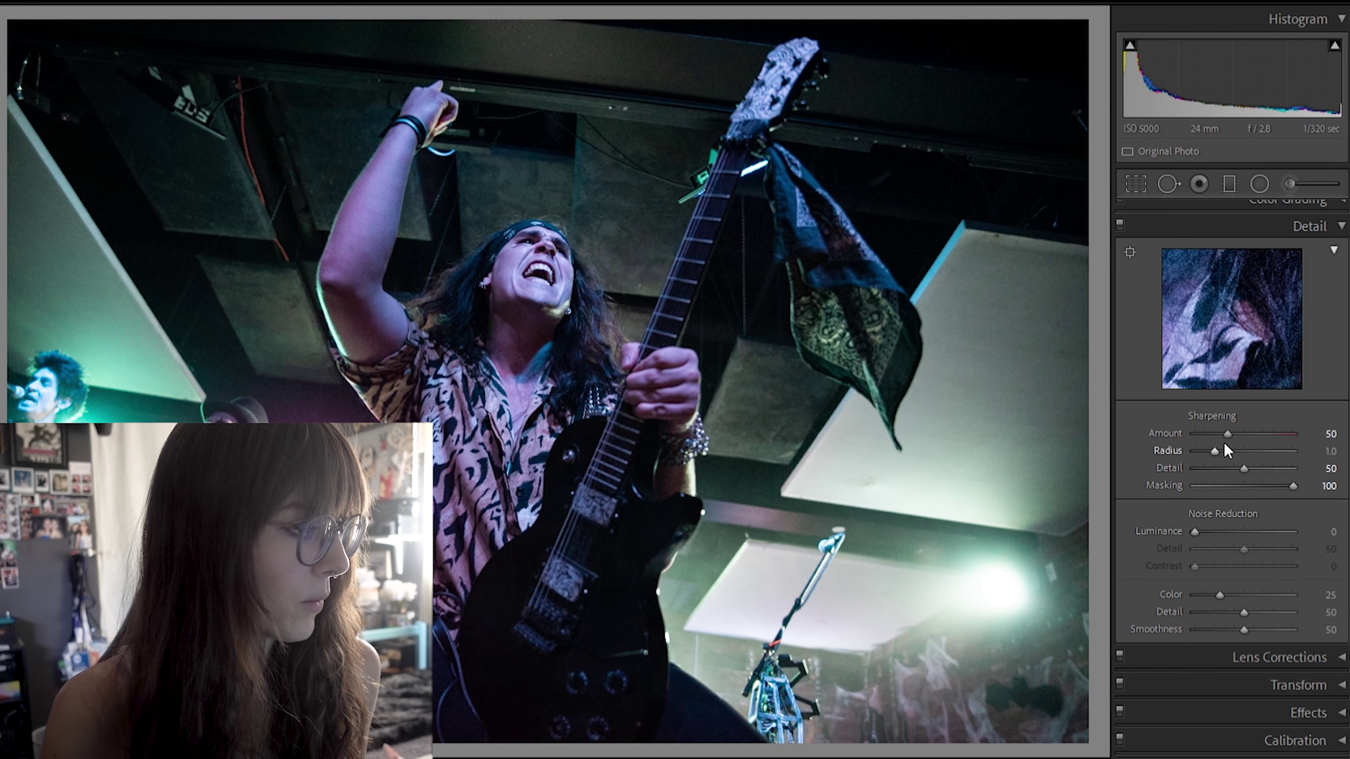
# Step: Set the sharpening radius to 2.0, trying the 3.0 maximum for comparison, and set the luminance noise reduction to 17
pyautogui.moveTo(1212, 452); pyautogui.dragTo(1249, 442)
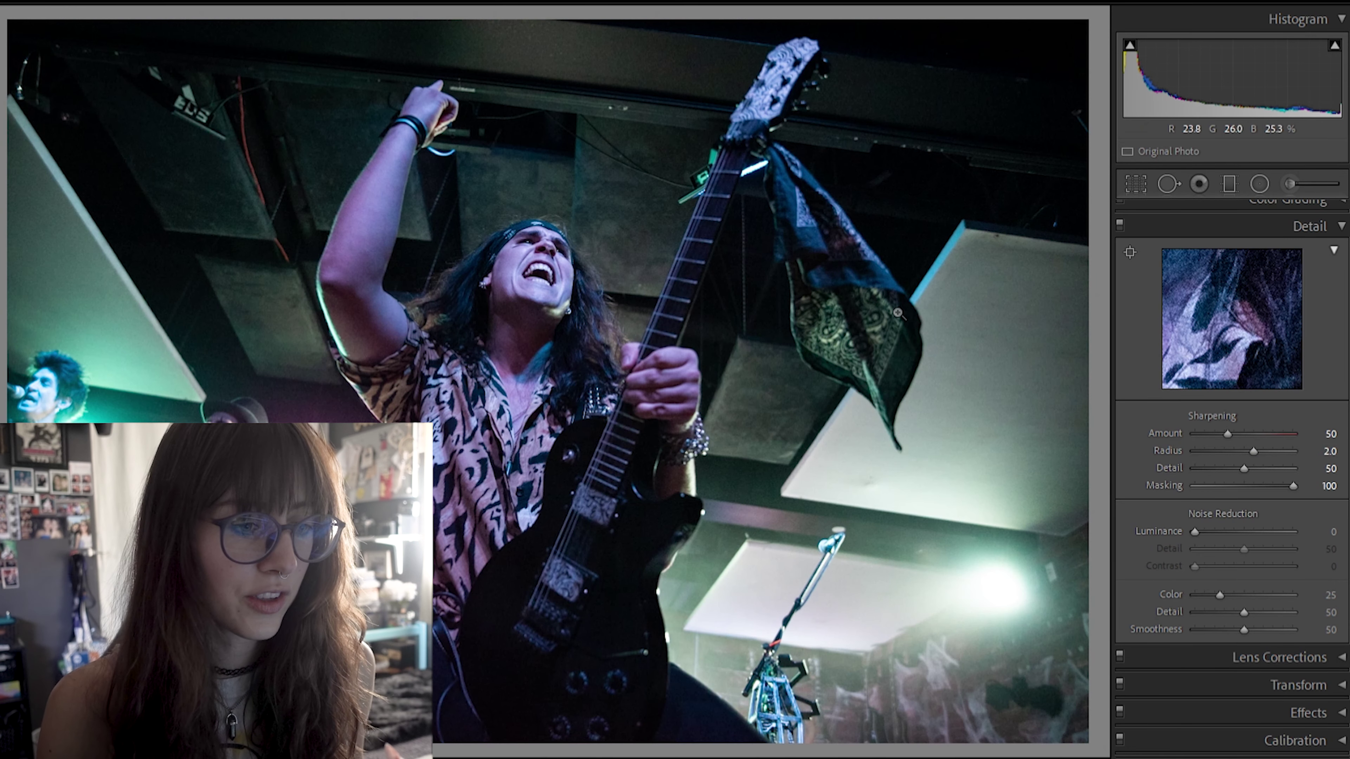
pyautogui.moveTo(1253, 451); pyautogui.dragTo(1292, 451)
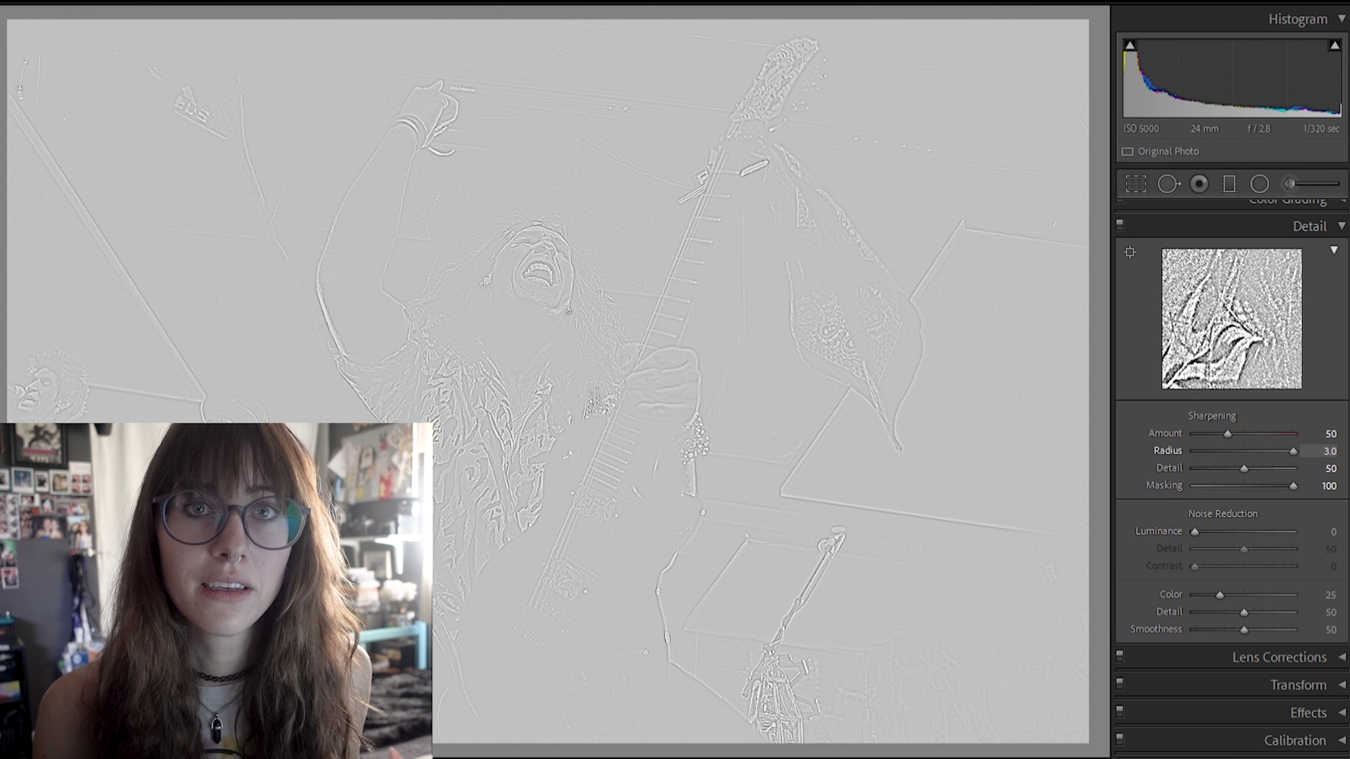
pyautogui.moveTo(1293, 451)
pyautogui.mouseDown()
pyautogui.moveTo(1277, 428)
pyautogui.moveTo(1187, 414)
pyautogui.moveTo(1290, 447)
pyautogui.mouseUp()
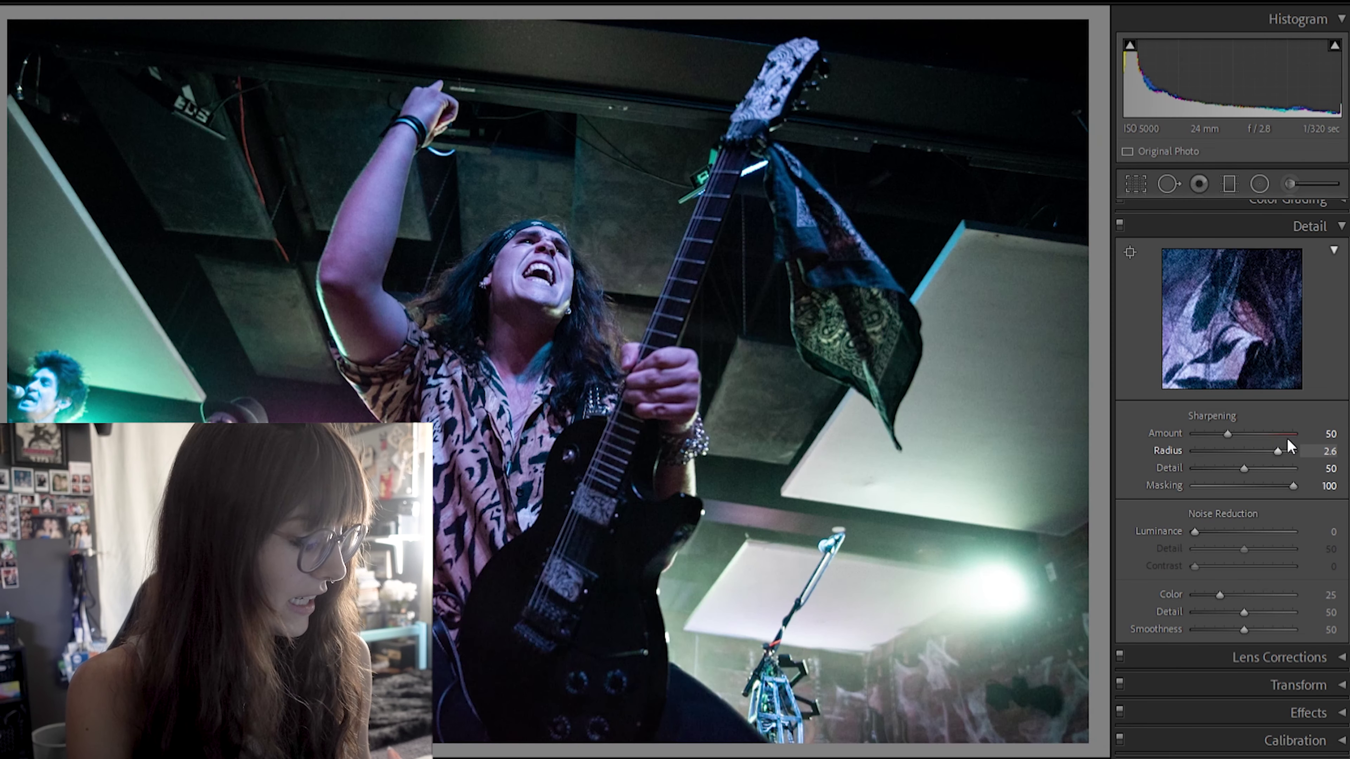
pyautogui.click(1325, 446)
pyautogui.write('2')
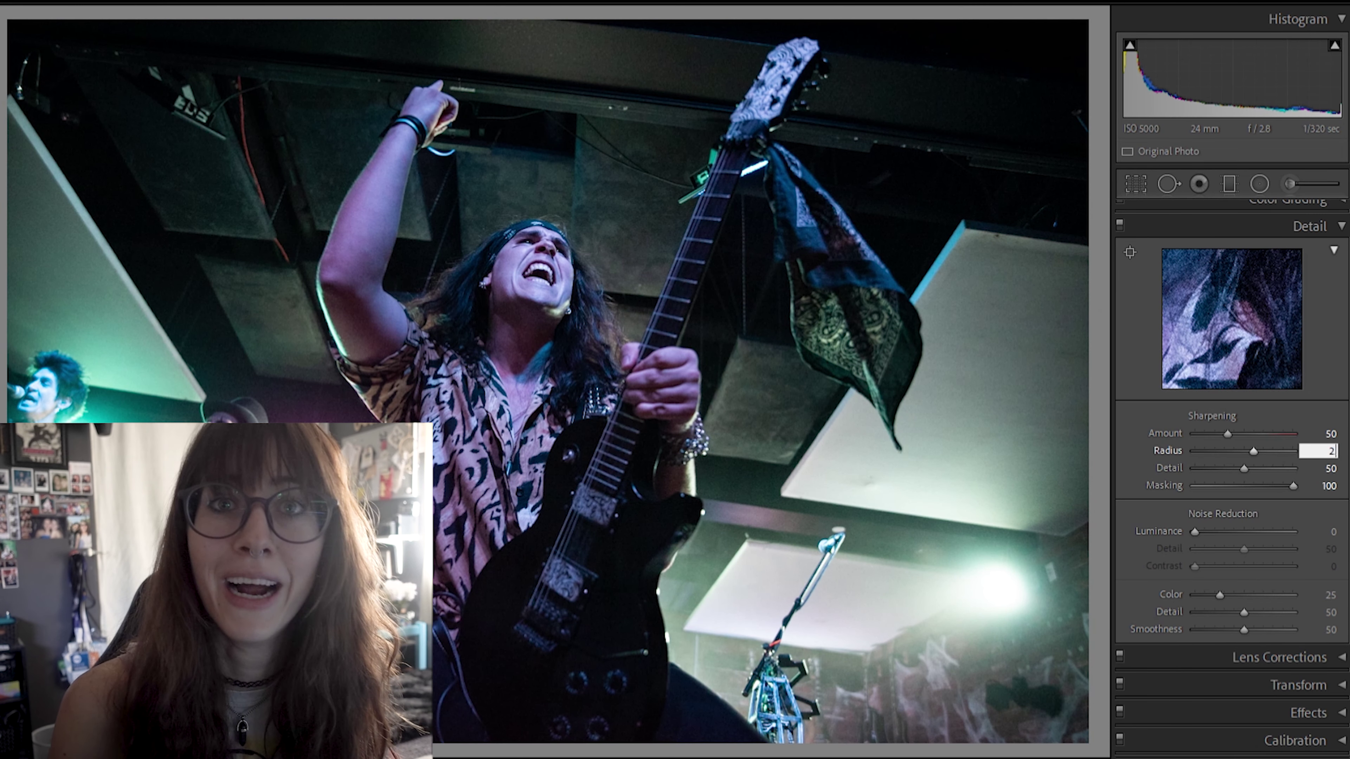
pyautogui.press('Return')
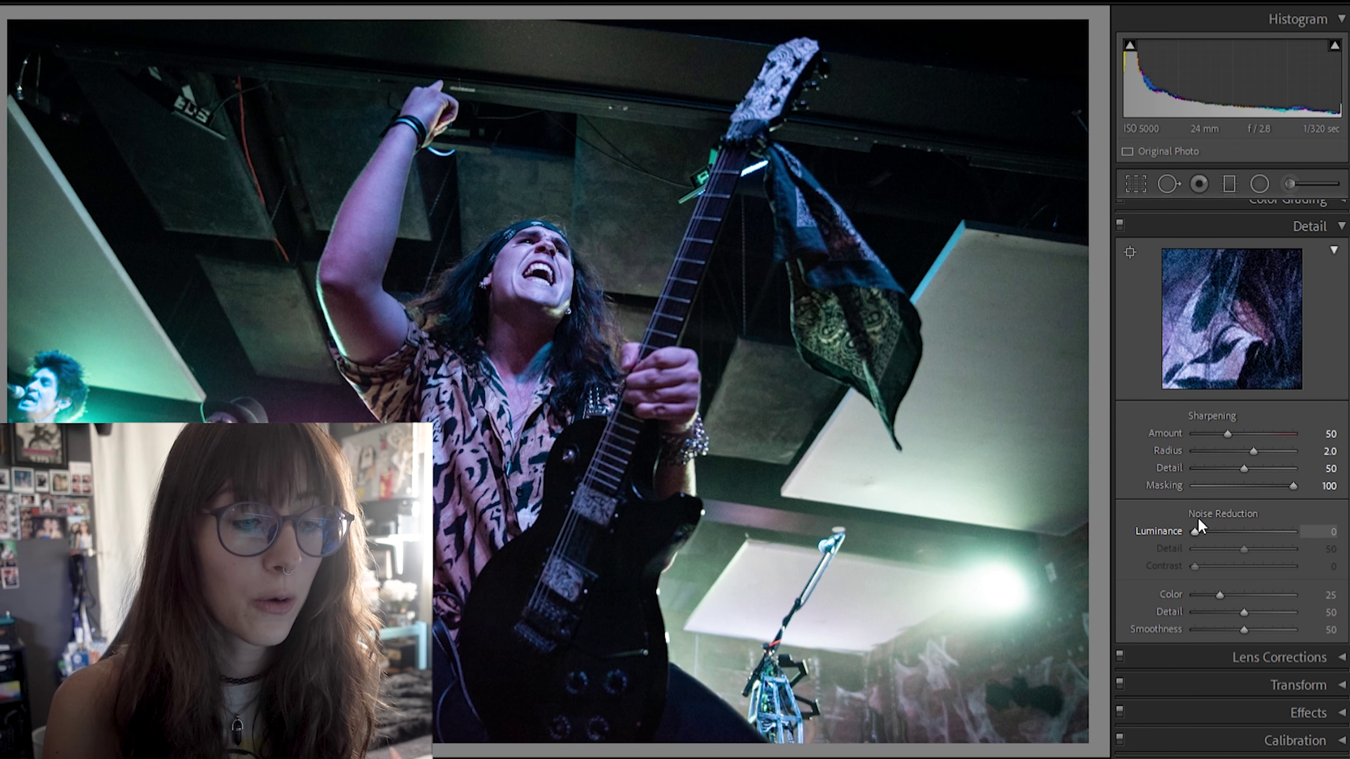
pyautogui.moveTo(1179, 515)
pyautogui.mouseDown()
pyautogui.moveTo(1209, 511)
pyautogui.moveTo(1225, 519)
pyautogui.moveTo(1206, 528)
pyautogui.moveTo(1231, 536)
pyautogui.moveTo(1195, 536)
pyautogui.mouseUp()
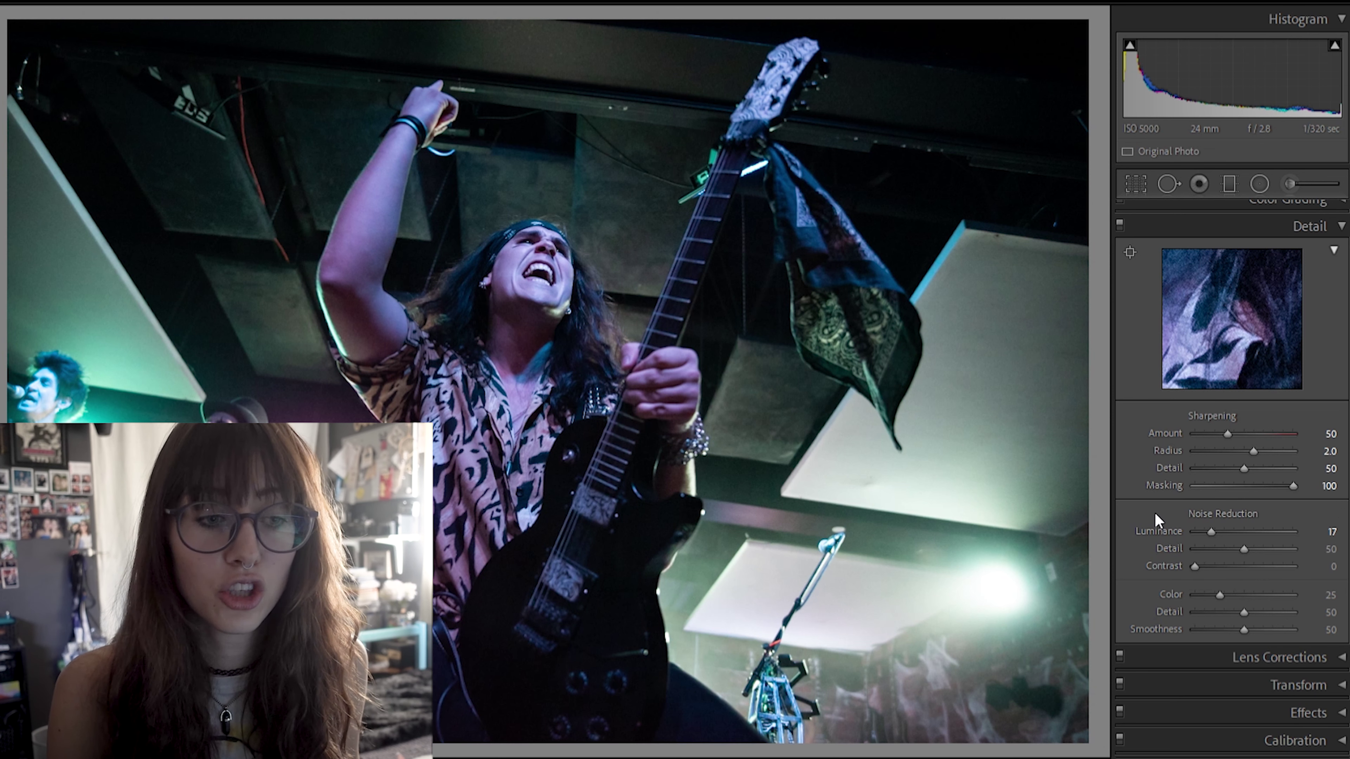
# Step: Turn on chromatic aberration removal in the photo's lens corrections
pyautogui.click(1336, 685)
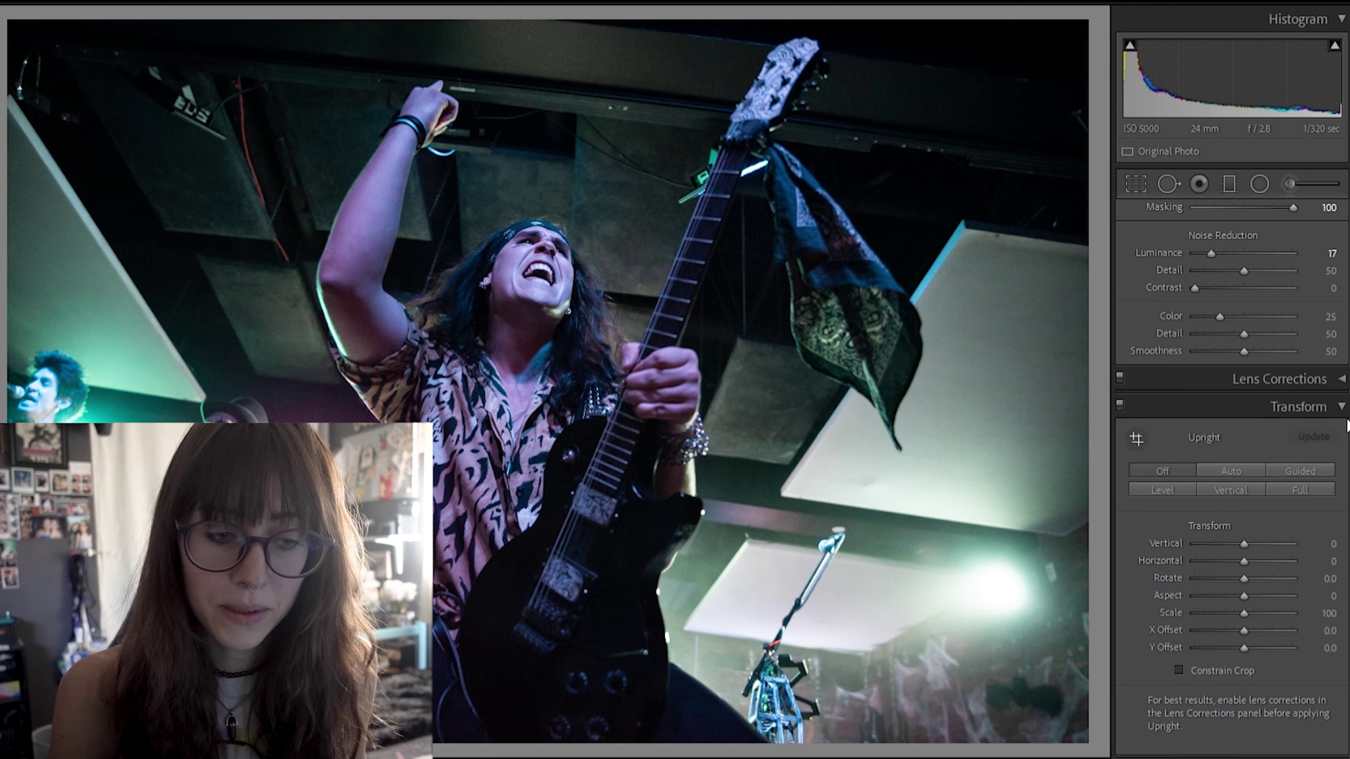
pyautogui.click(1342, 397)
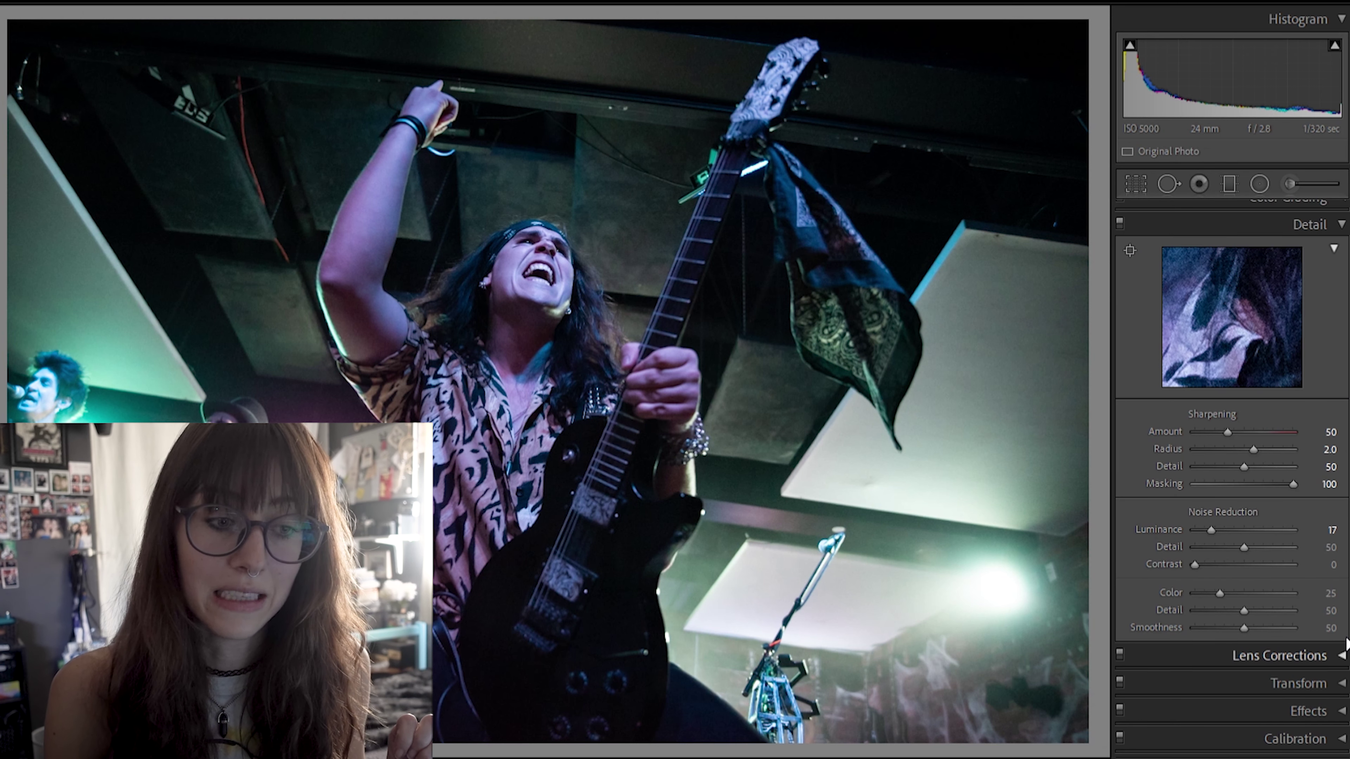
pyautogui.click(1339, 644)
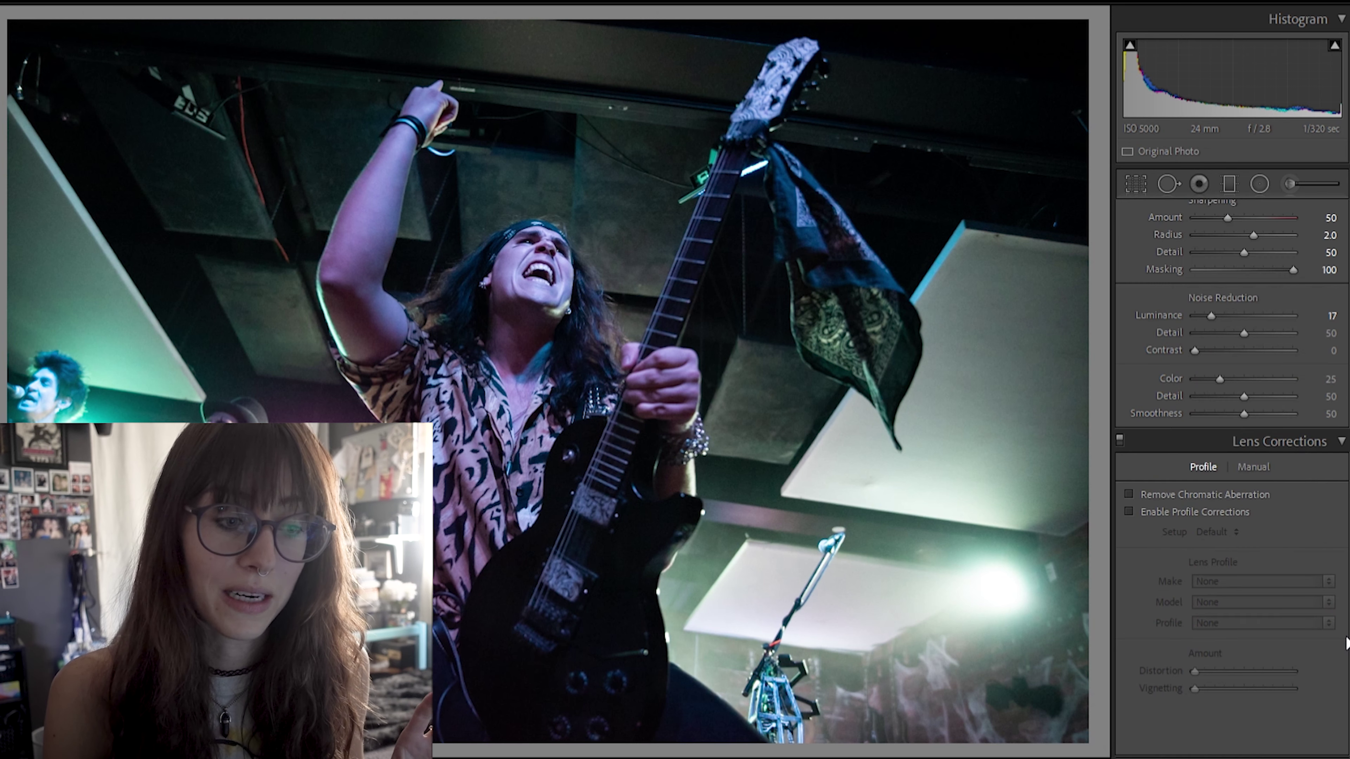
pyautogui.click(1226, 474)
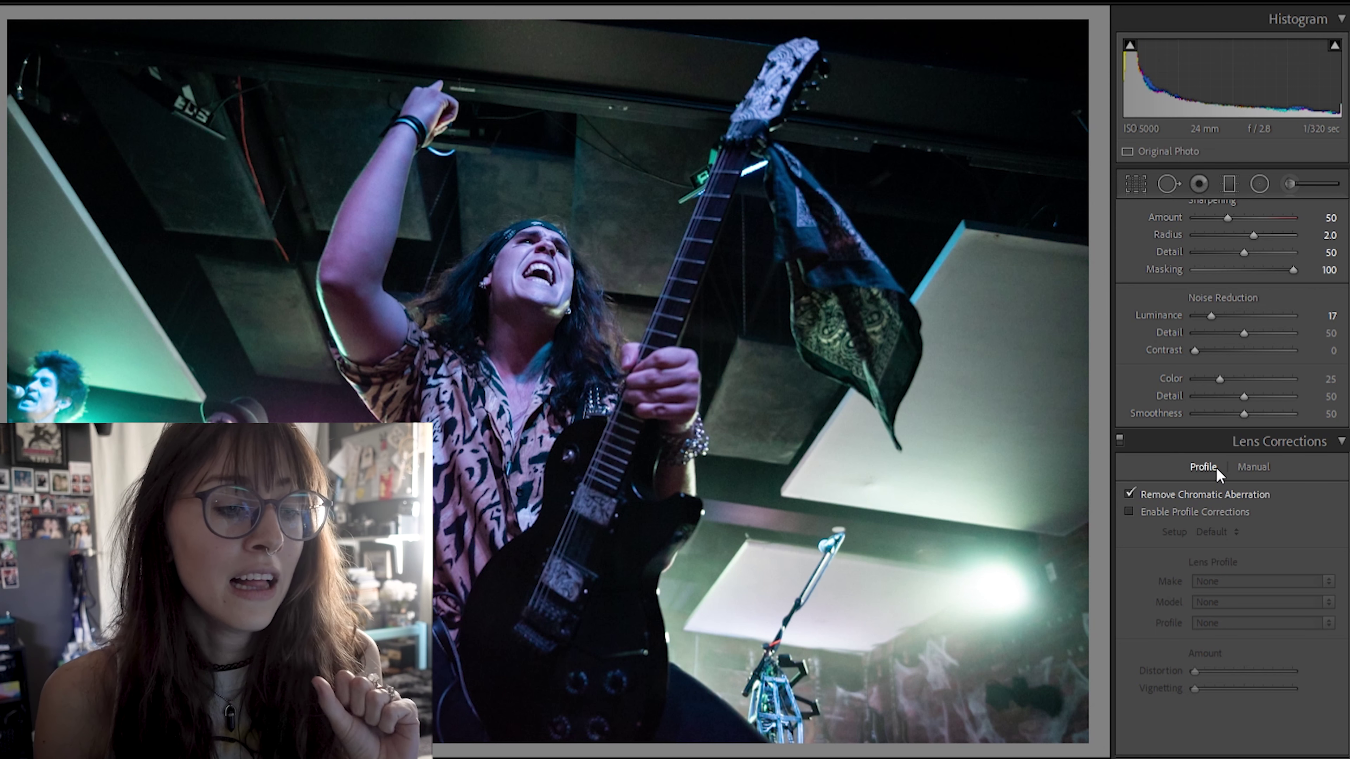
# Step: Try the Sigma 24-70mm lens profile corrections, toggling them on and off to compare the photo, and leave them off
pyautogui.click(1128, 493)
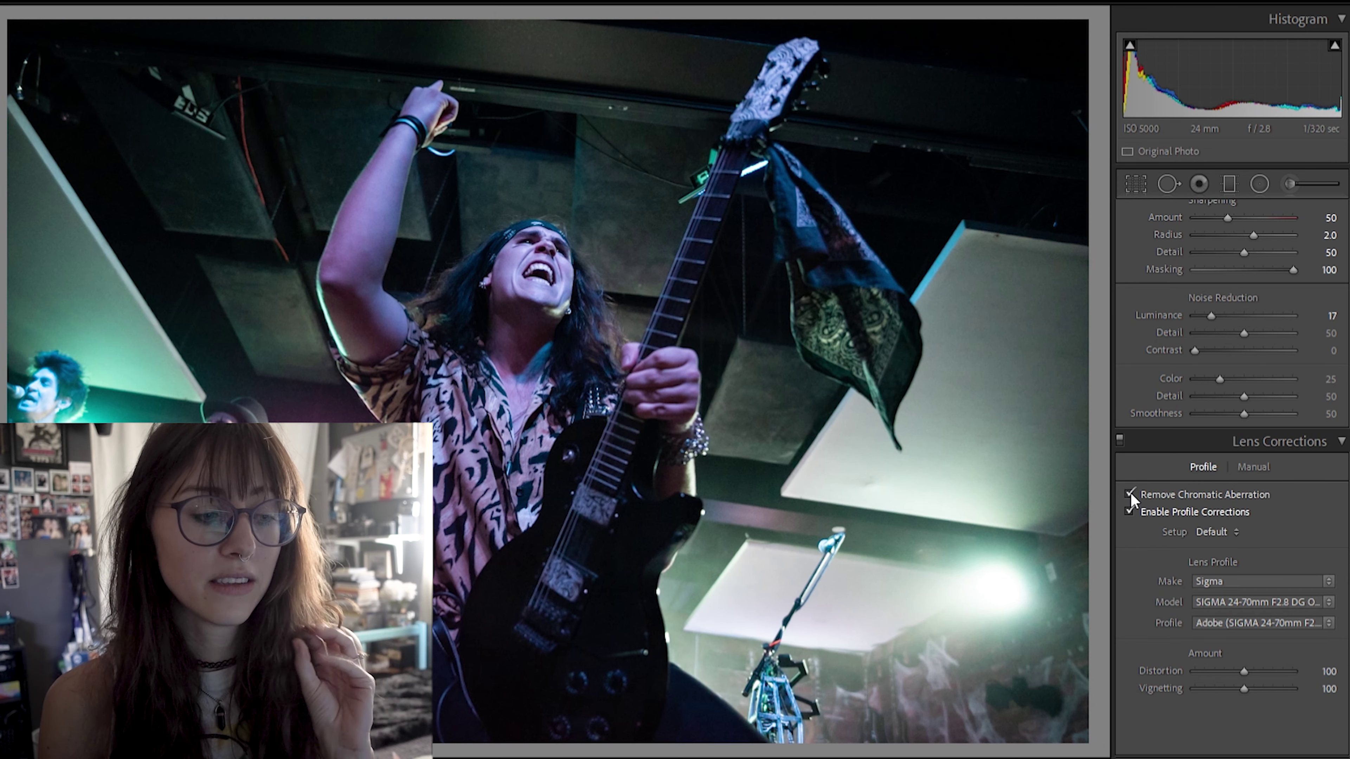
pyautogui.click(1130, 491)
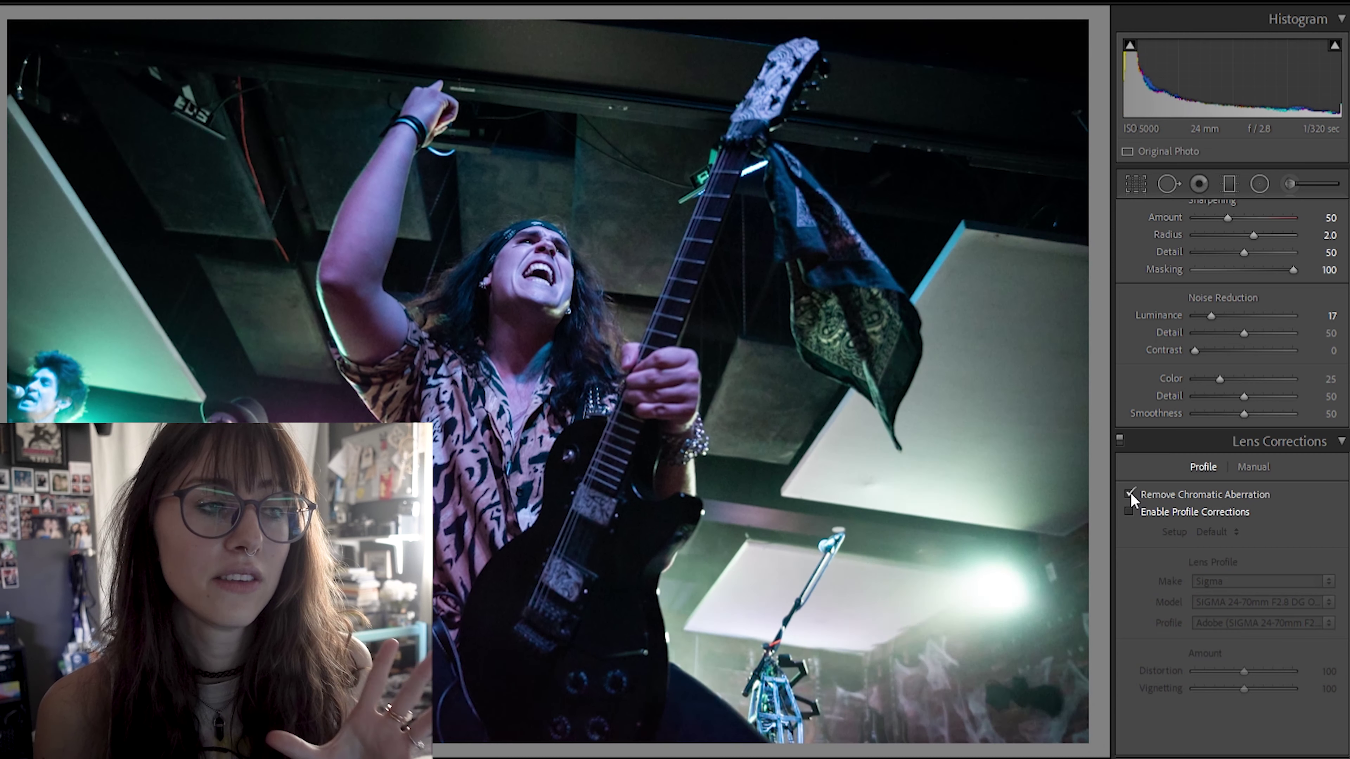
pyautogui.click(1131, 491)
pyautogui.click(1130, 492)
pyautogui.click(1130, 492)
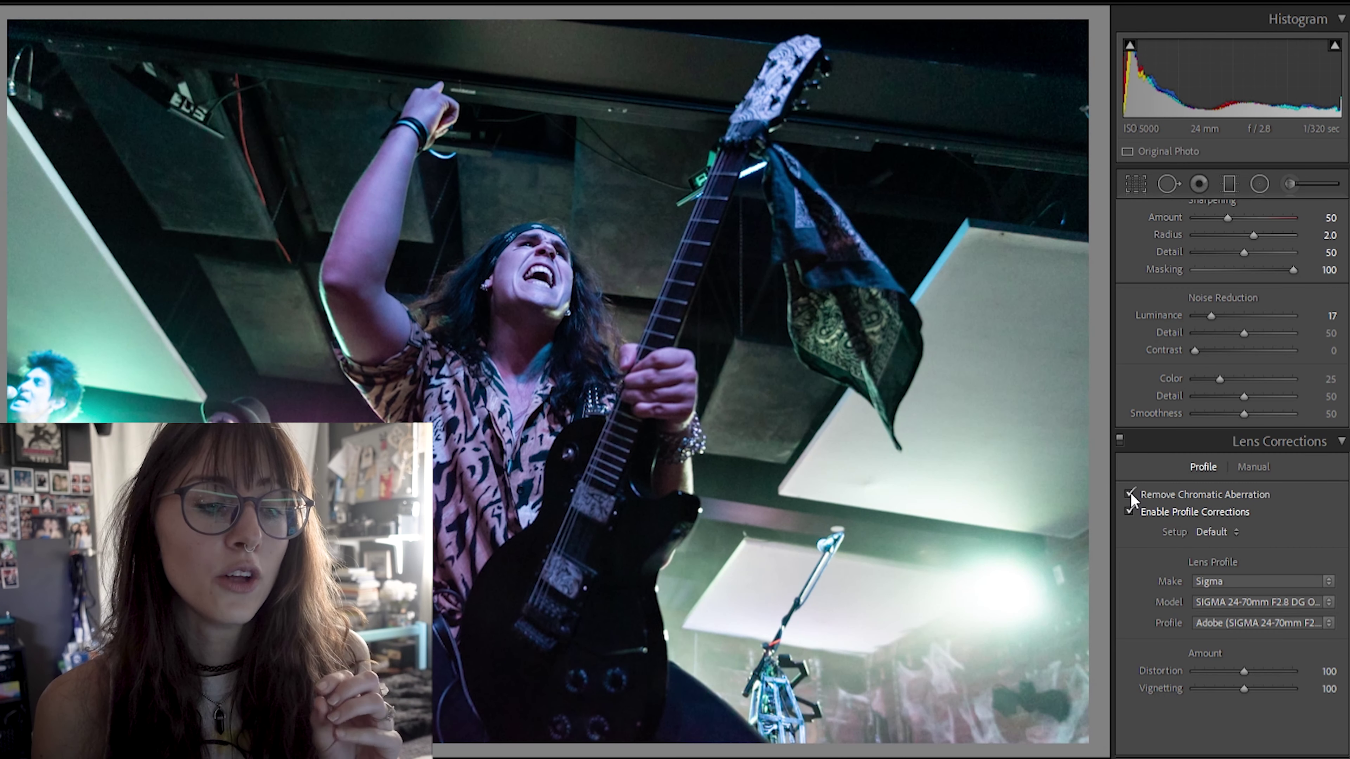
pyautogui.click(1131, 492)
pyautogui.click(1130, 492)
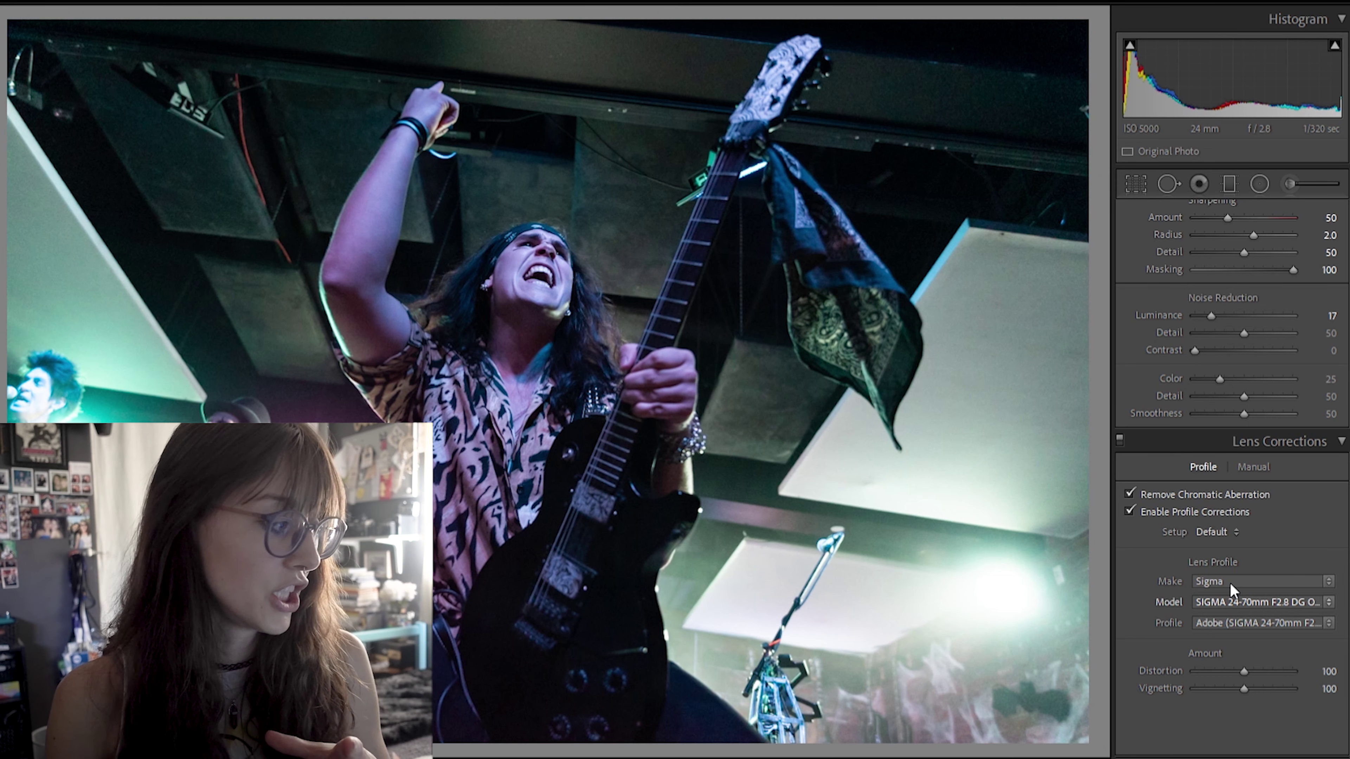
pyautogui.click(1129, 511)
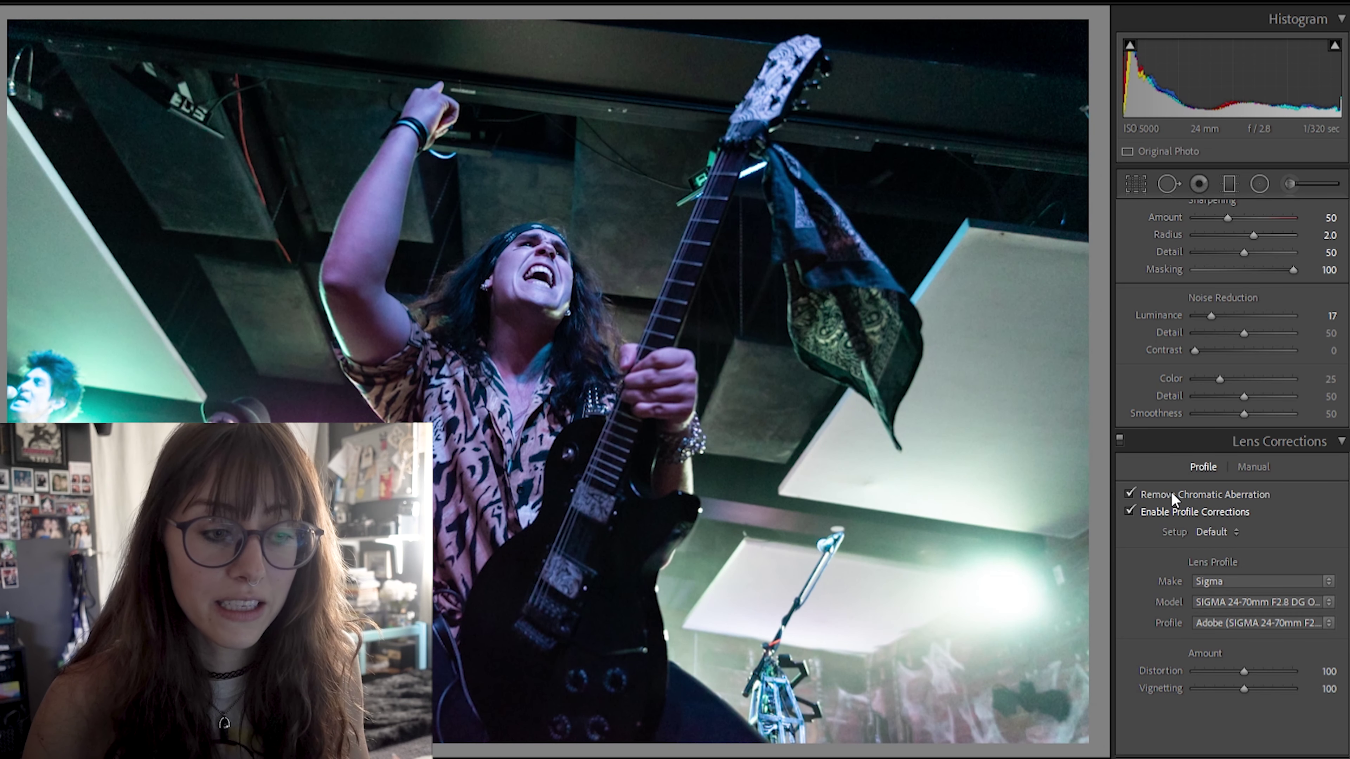
pyautogui.hotkey('ctrl', 'z')
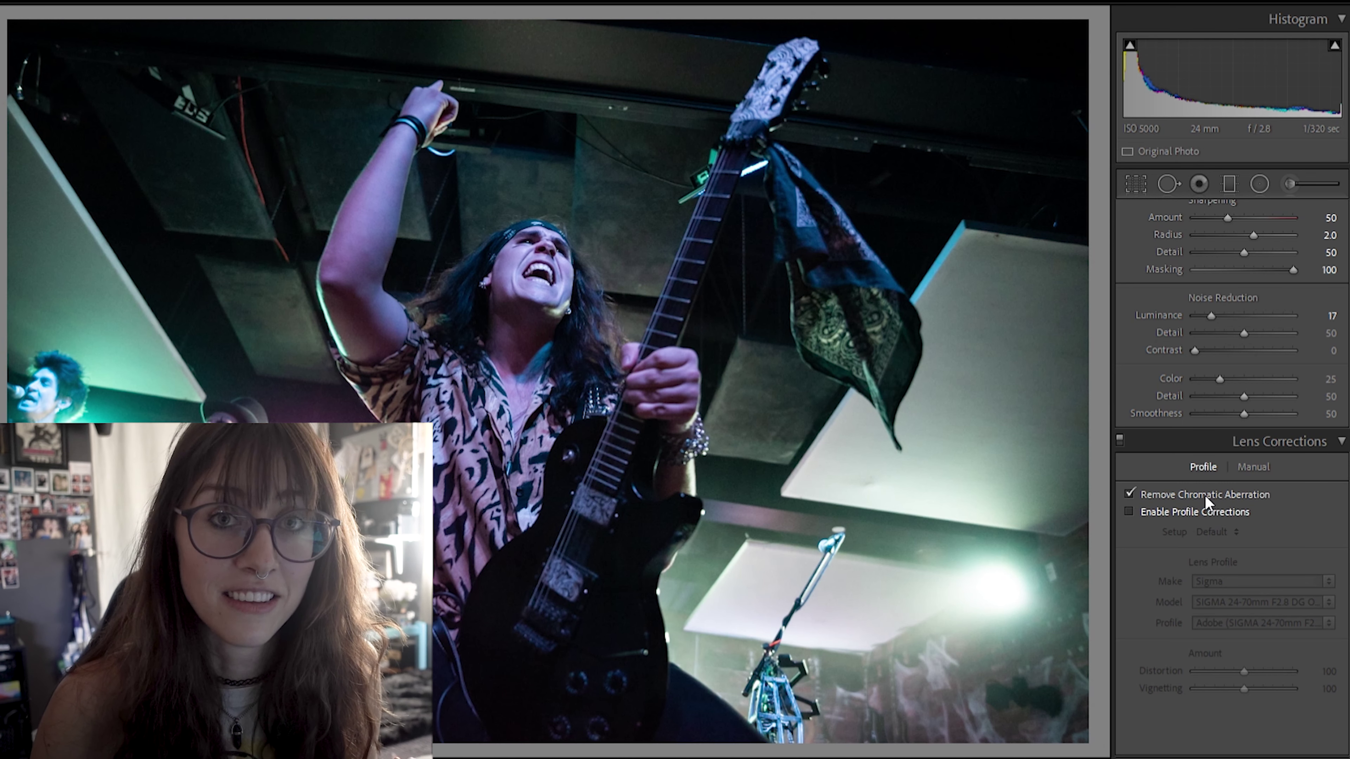
pyautogui.hotkey('ctrl', 'shift', 'z')
pyautogui.hotkey('ctrl', 'z')
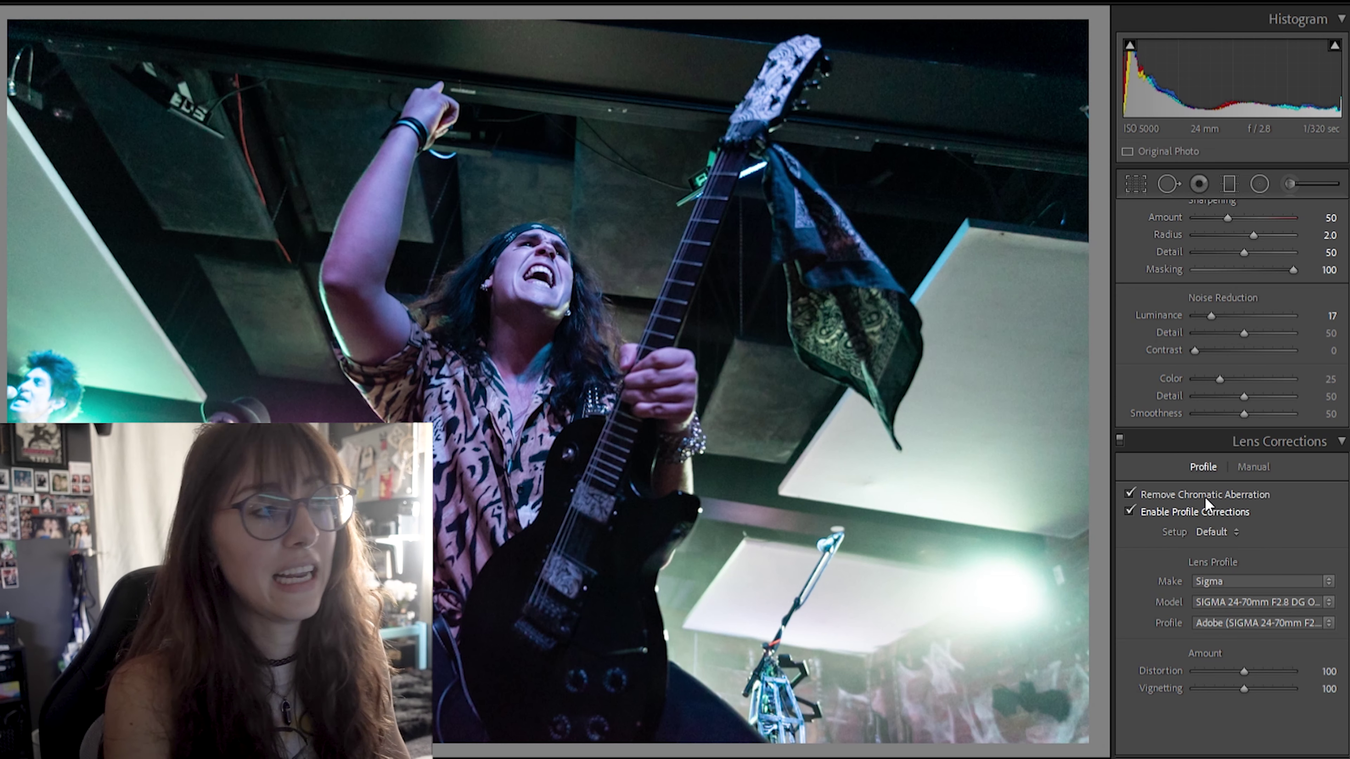
pyautogui.click(1206, 504)
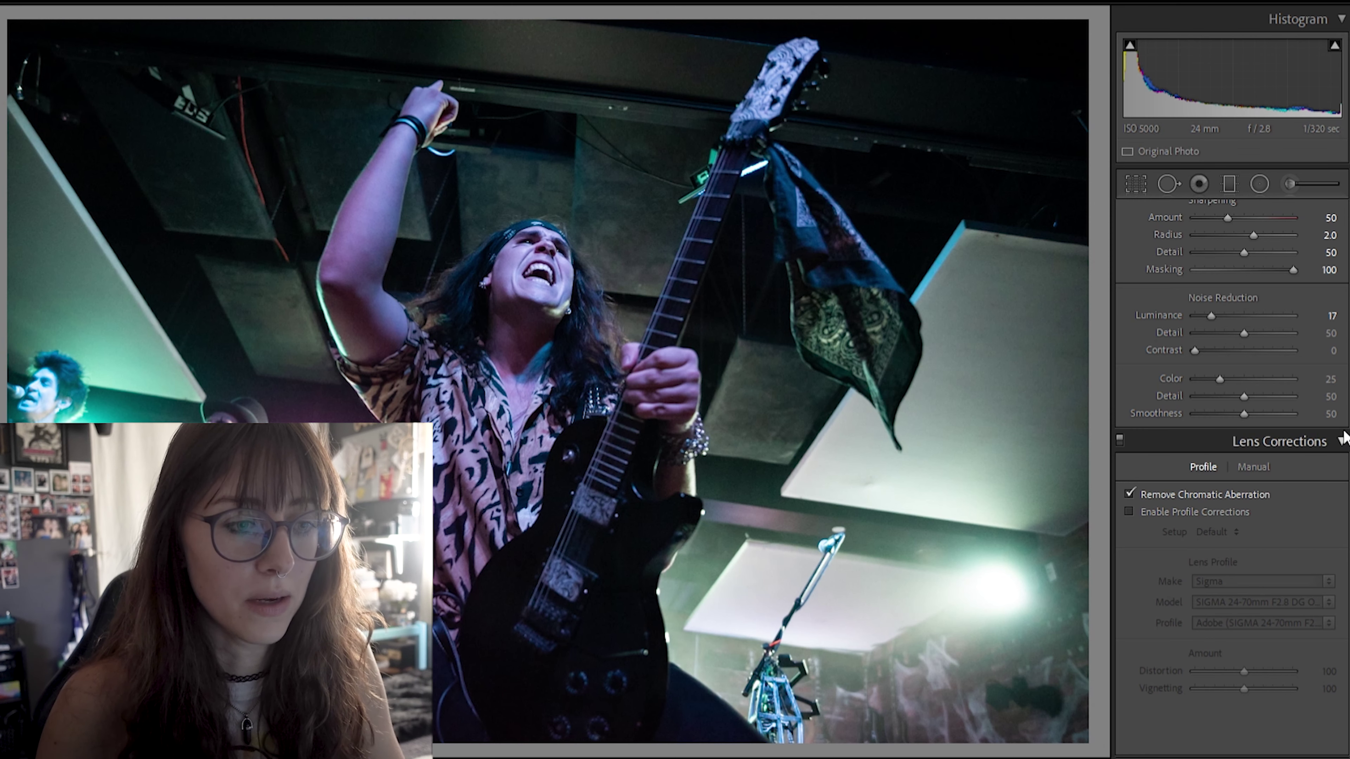
# Step: Review the basic and detail adjustments made to the photo and look at its tone curve
pyautogui.scroll(10, 1197, 435)
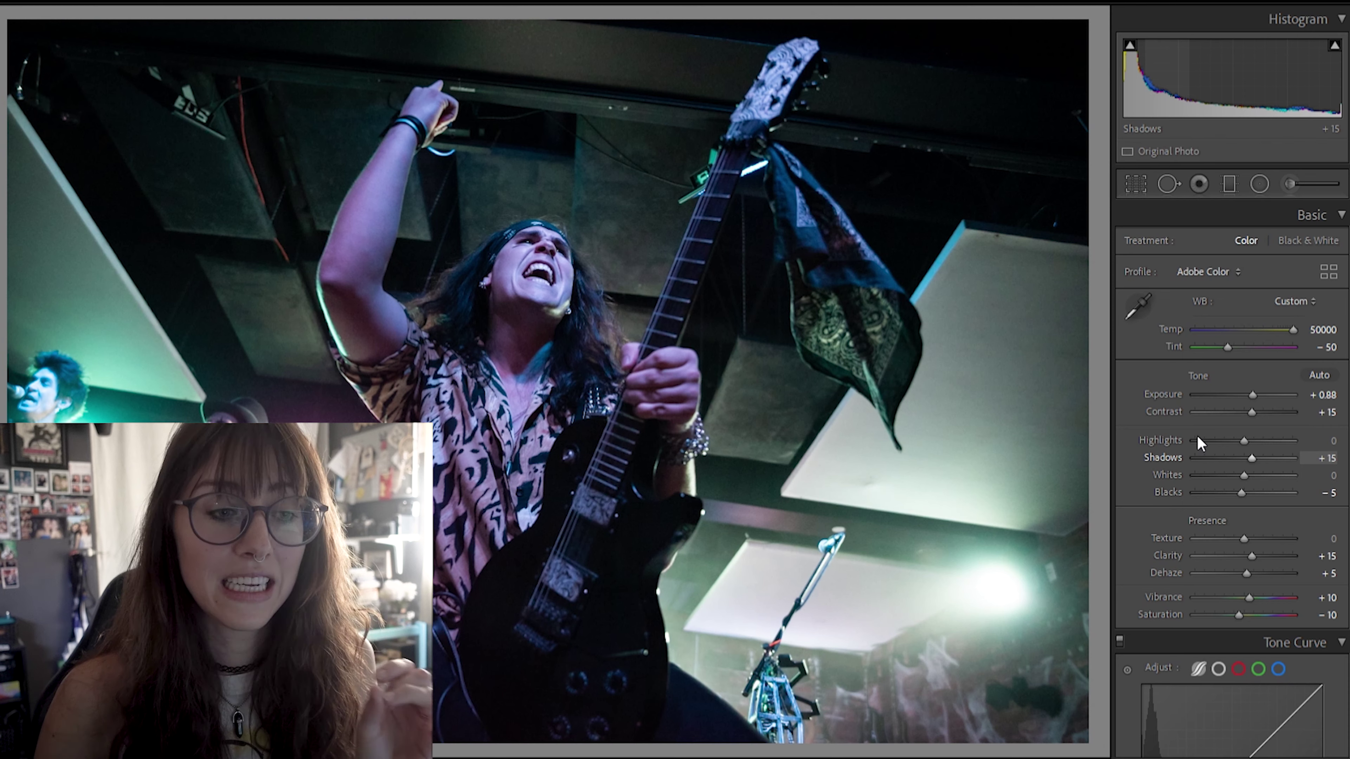
pyautogui.scroll(-10, 1197, 438)
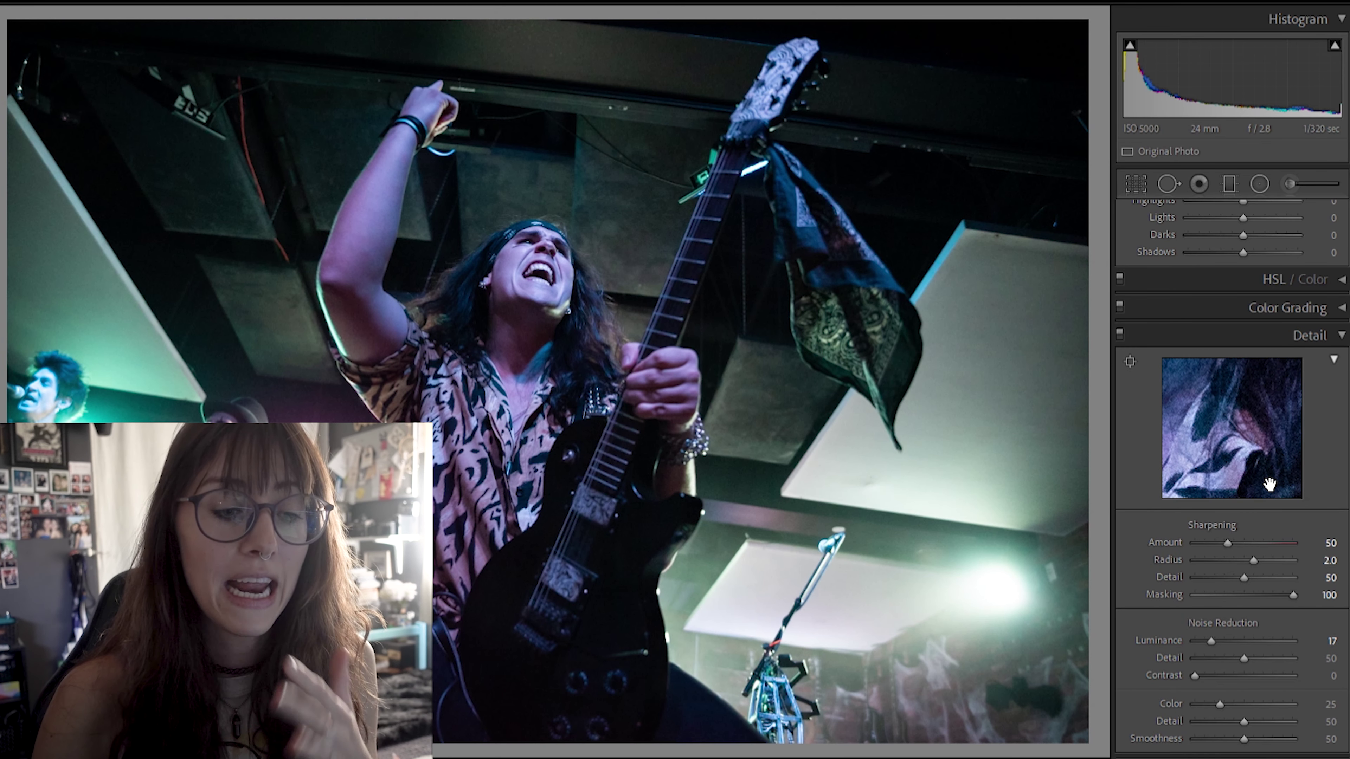
pyautogui.scroll(-2, 1268, 481)
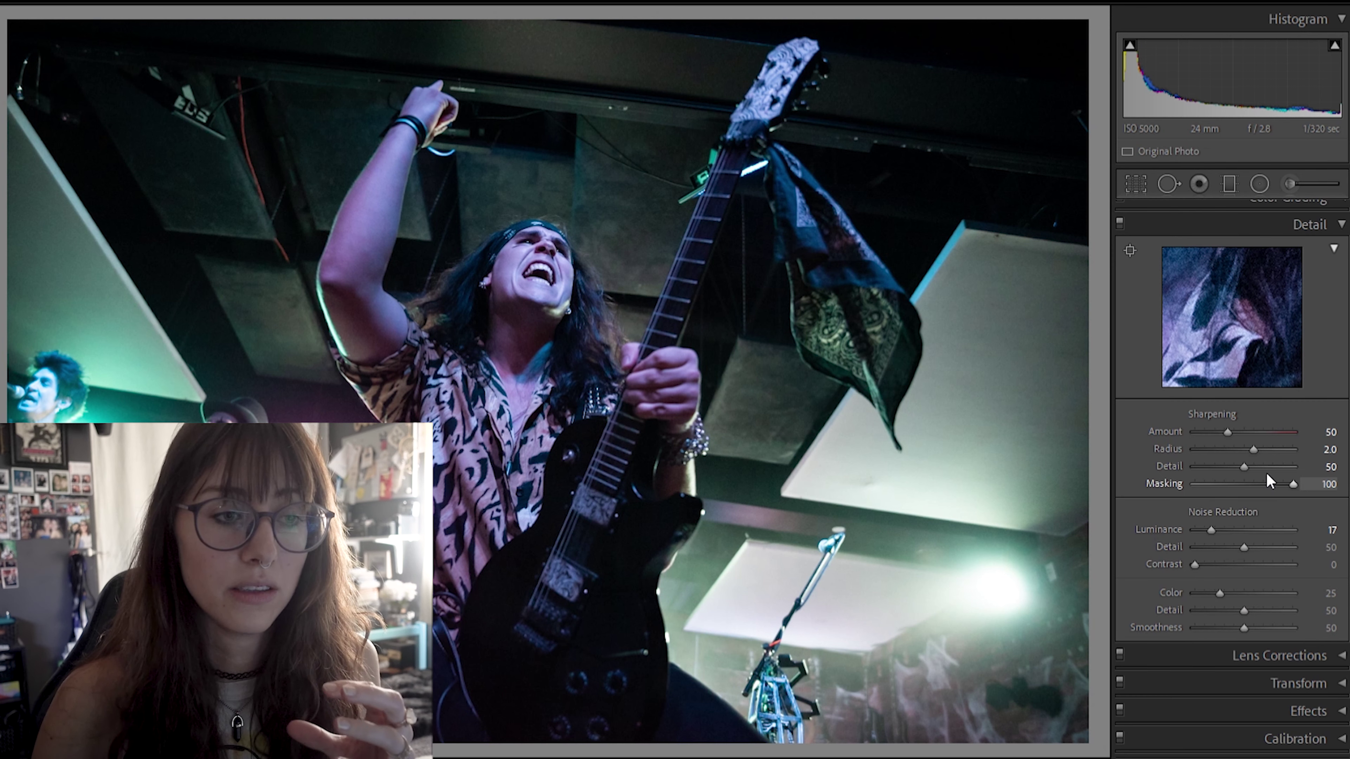
pyautogui.scroll(6, 1266, 472)
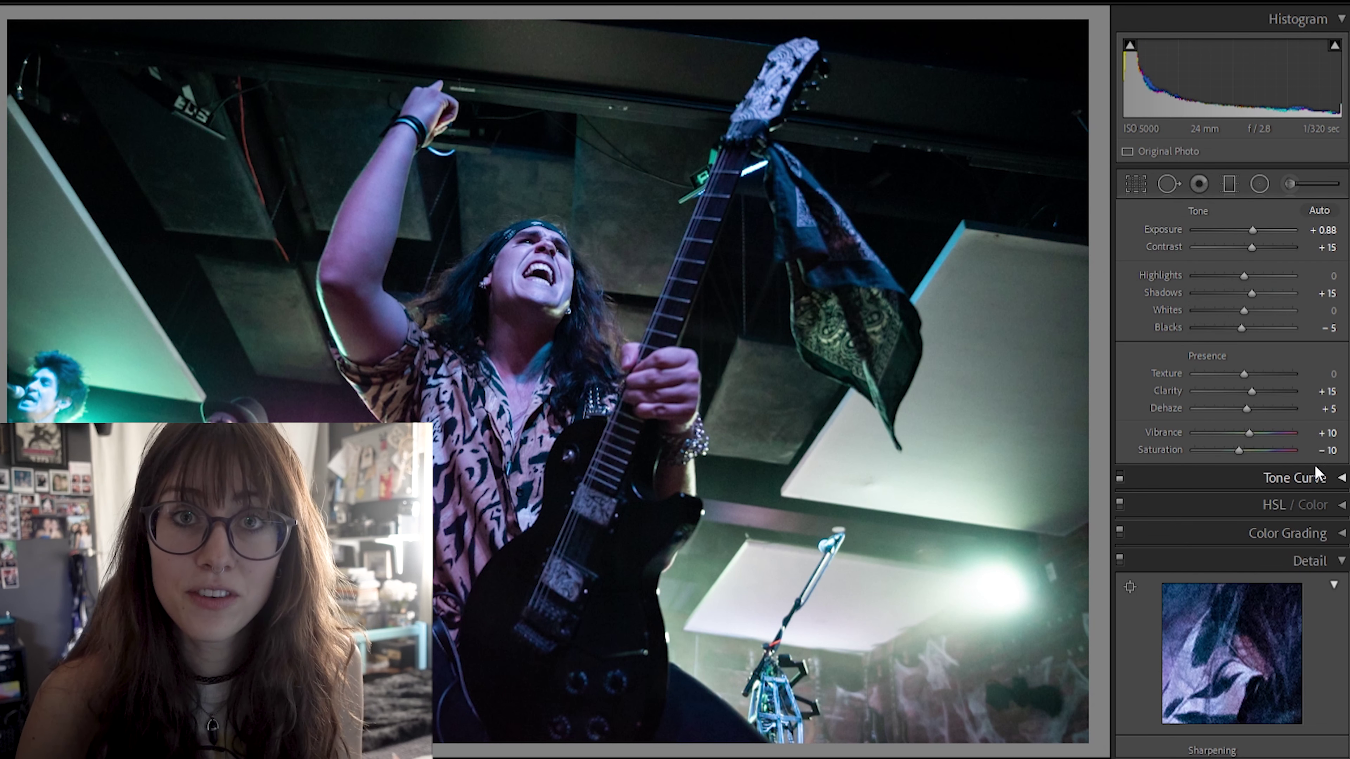
pyautogui.click(1312, 467)
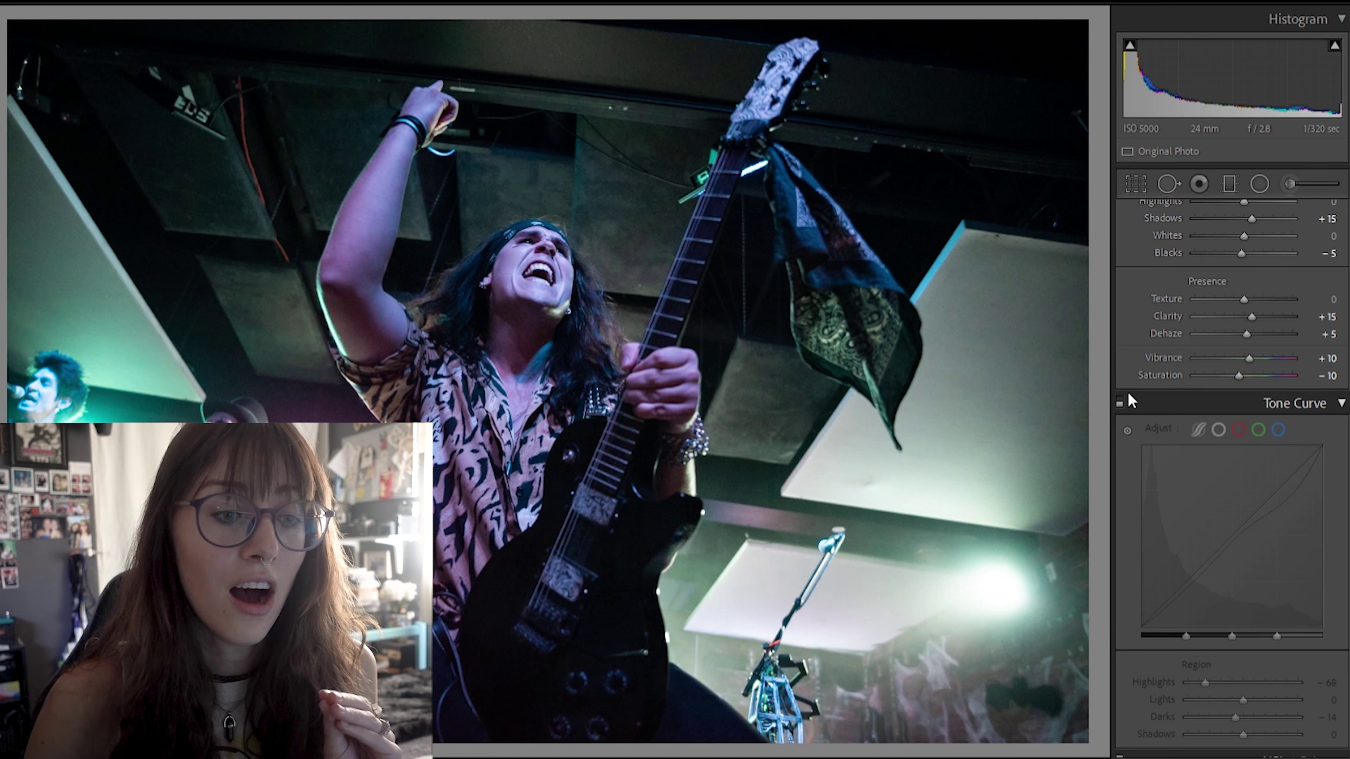
pyautogui.click(1341, 397)
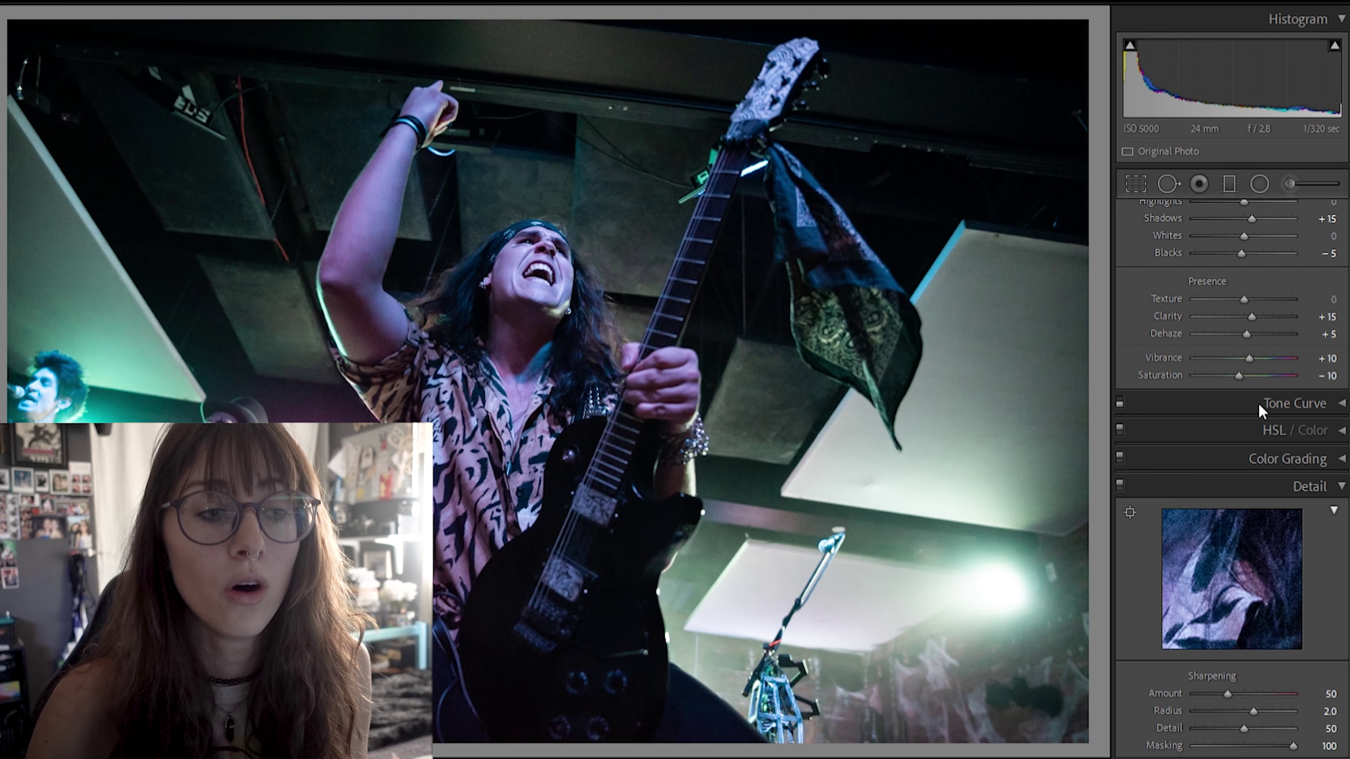
# Step: Set exposure to +1.05, highlights to −35, shadows to +37, blacks to −14, clarity to +23 and dehaze to +35
pyautogui.scroll(5, 1257, 367)
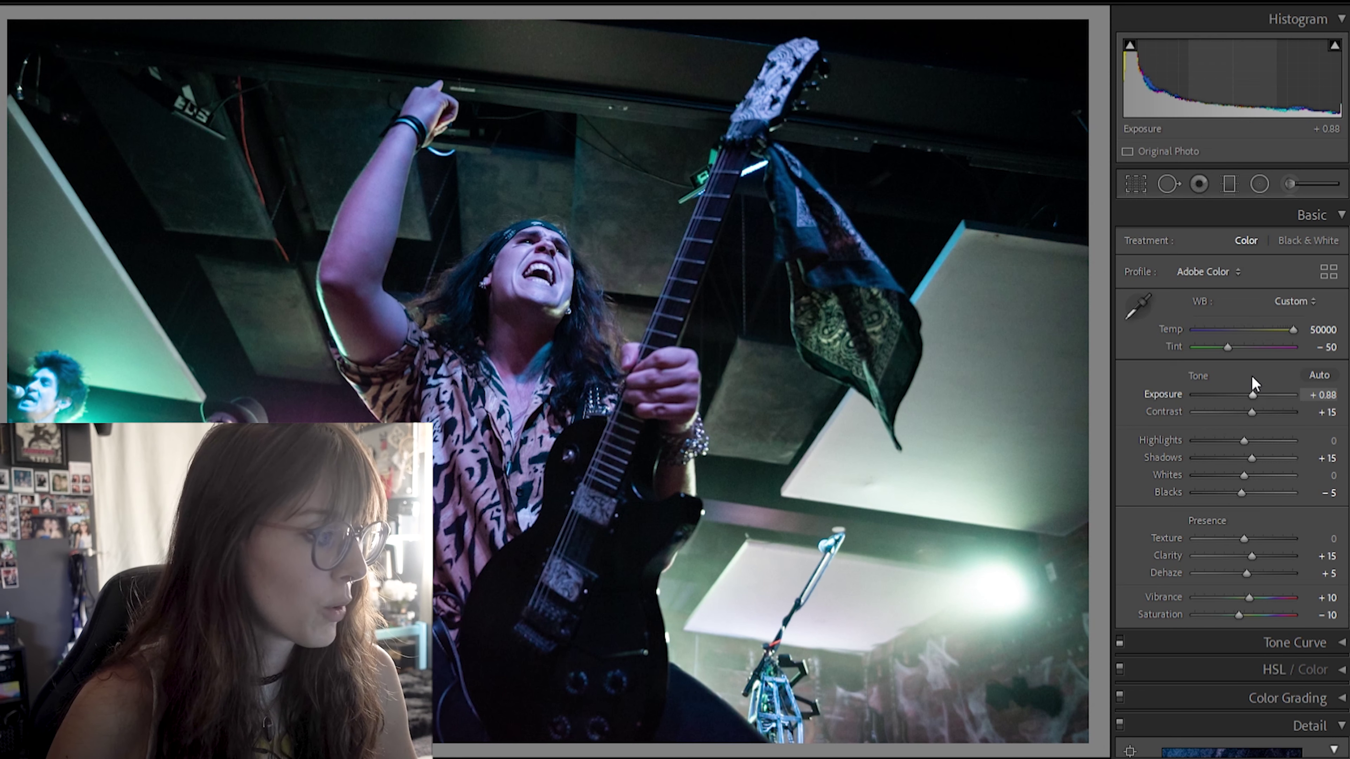
pyautogui.moveTo(1252, 394); pyautogui.dragTo(1257, 380)
pyautogui.moveTo(1271, 449); pyautogui.dragTo(1264, 451)
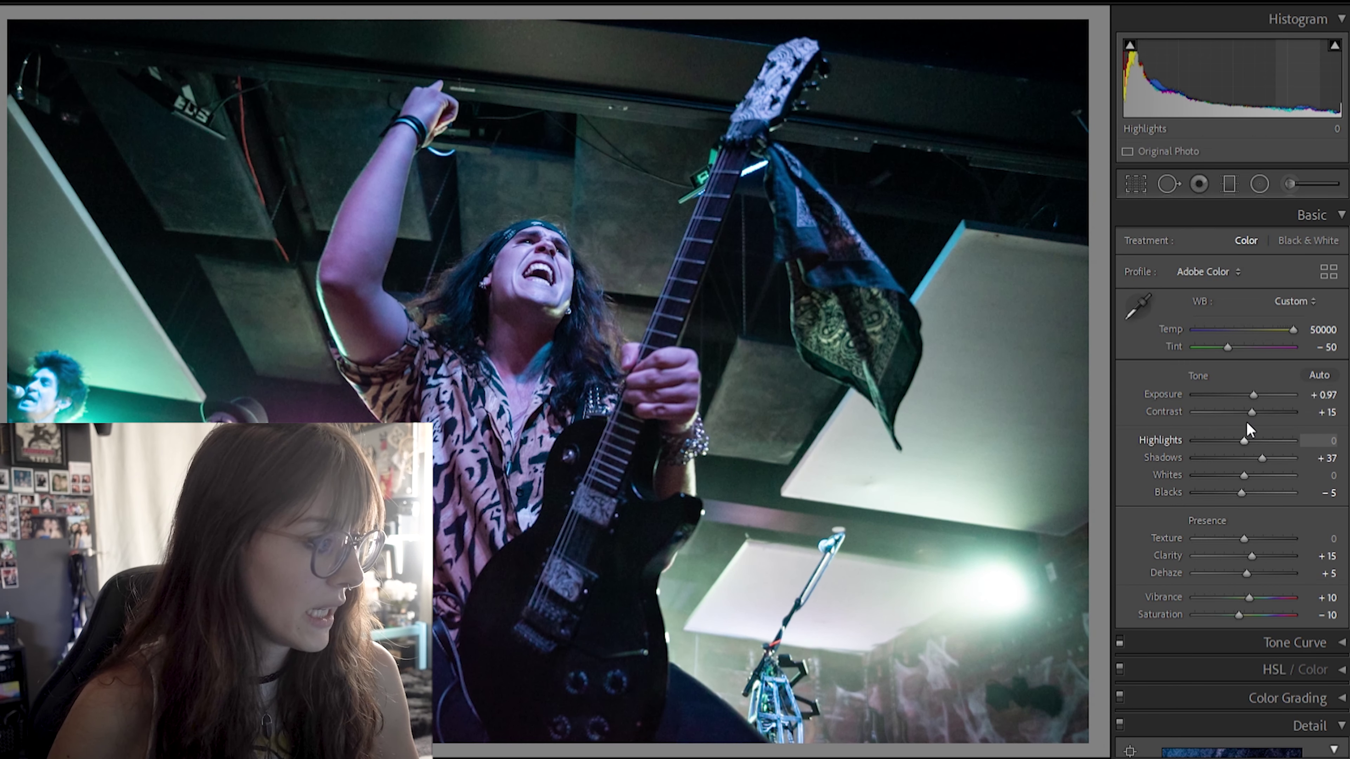
pyautogui.moveTo(1245, 420); pyautogui.dragTo(1224, 394)
pyautogui.moveTo(1241, 493); pyautogui.dragTo(1237, 493)
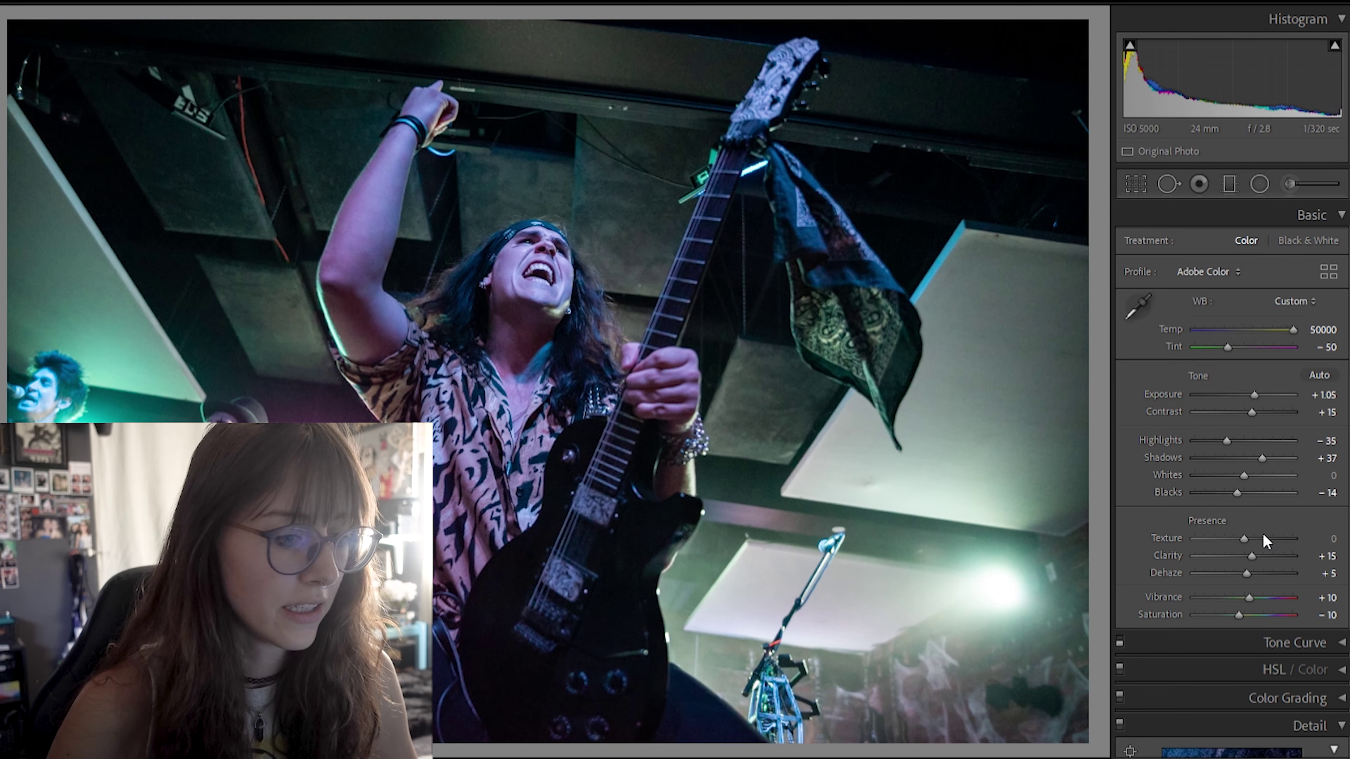
pyautogui.moveTo(1251, 555); pyautogui.dragTo(1261, 562)
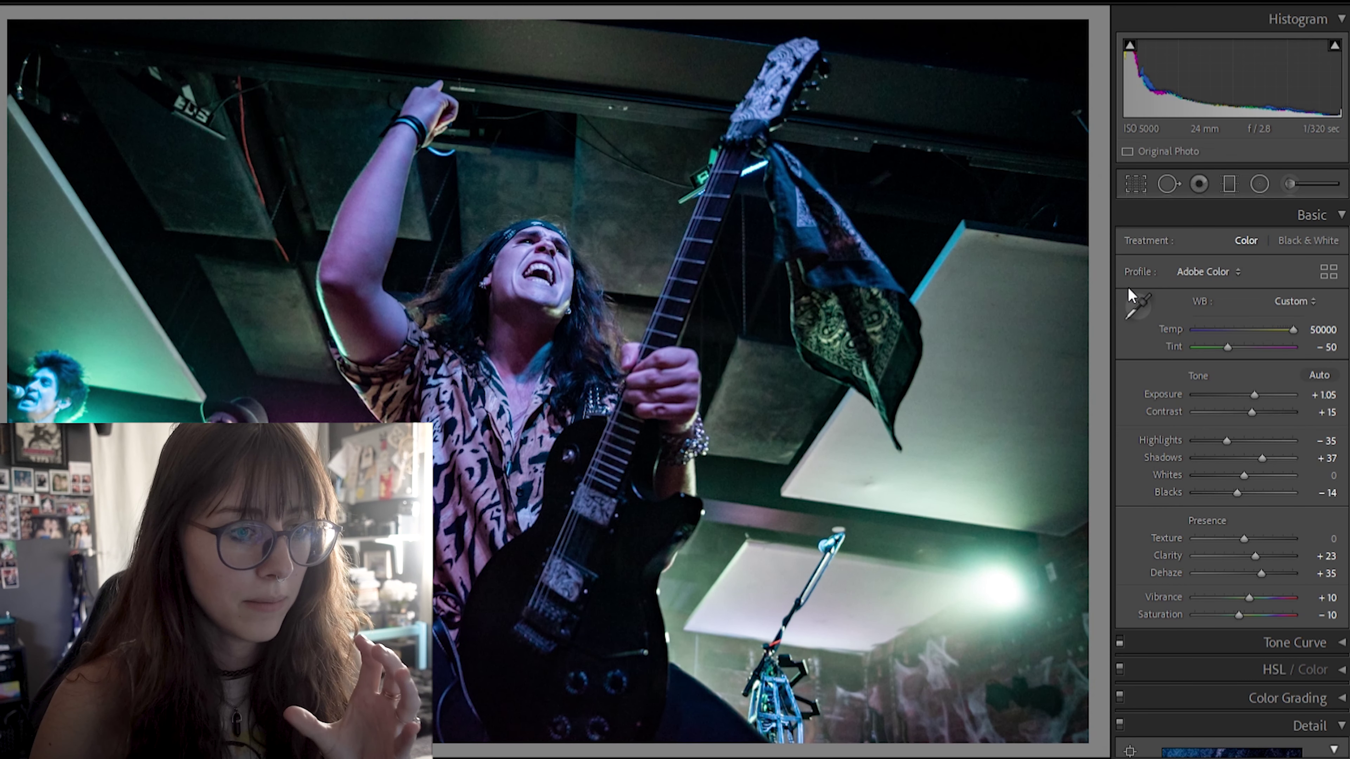
# Step: Try sampling the white balance from the pale ceiling panel and from the guitarist's face
pyautogui.click(1137, 306)
pyautogui.click(816, 500)
pyautogui.click(1137, 306)
pyautogui.click(518, 269)
# Step: Set the tint to −53, trying −66 and −29, and compare the photo before and after editing side by side
pyautogui.moveTo(1232, 343); pyautogui.dragTo(1222, 346)
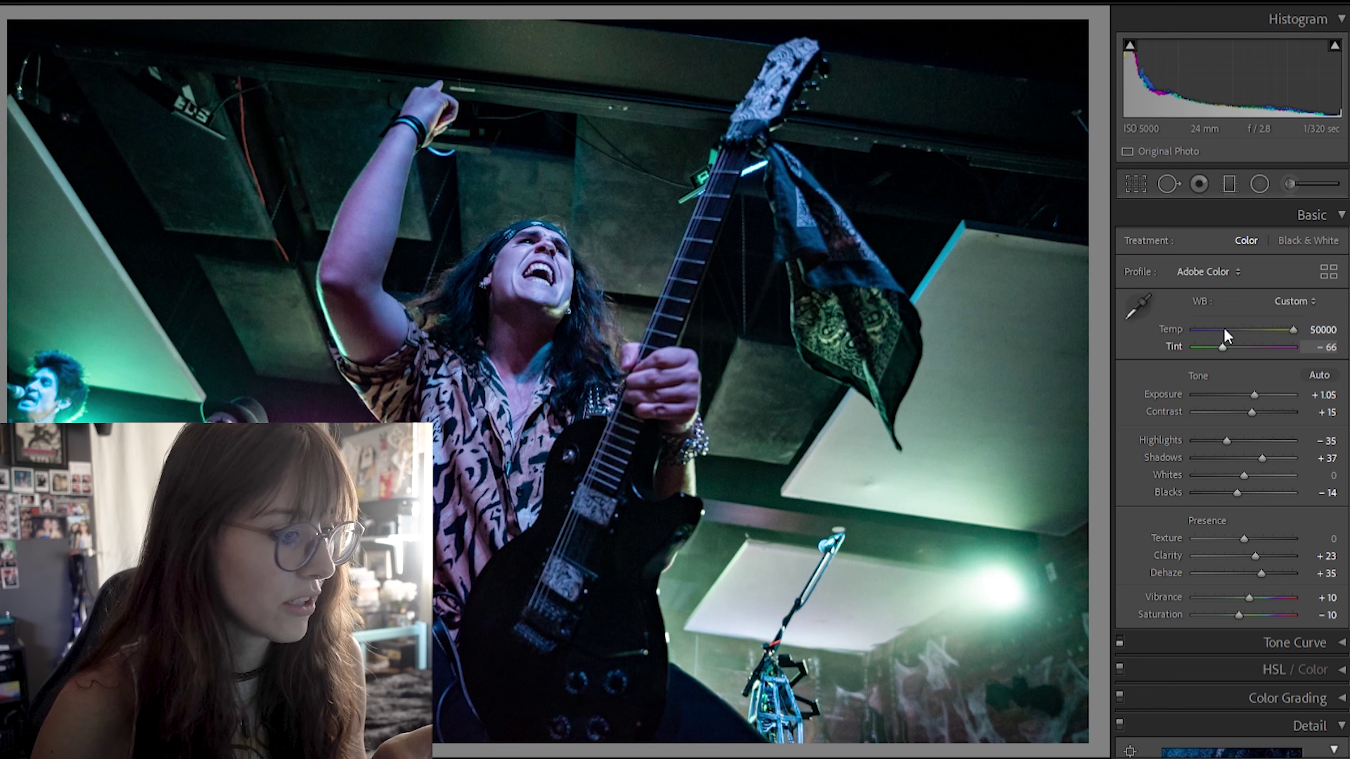
pyautogui.moveTo(1224, 331); pyautogui.dragTo(1231, 338)
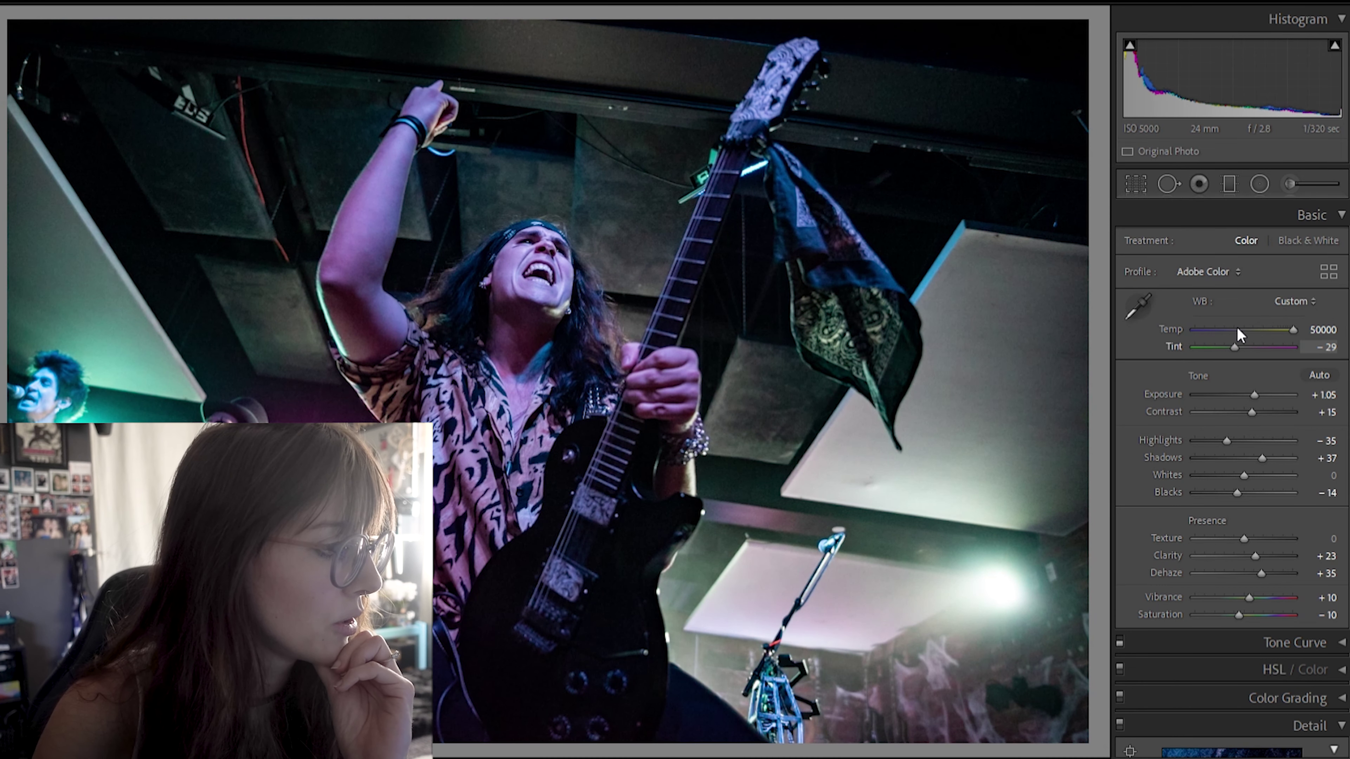
pyautogui.moveTo(1231, 331); pyautogui.dragTo(1225, 326)
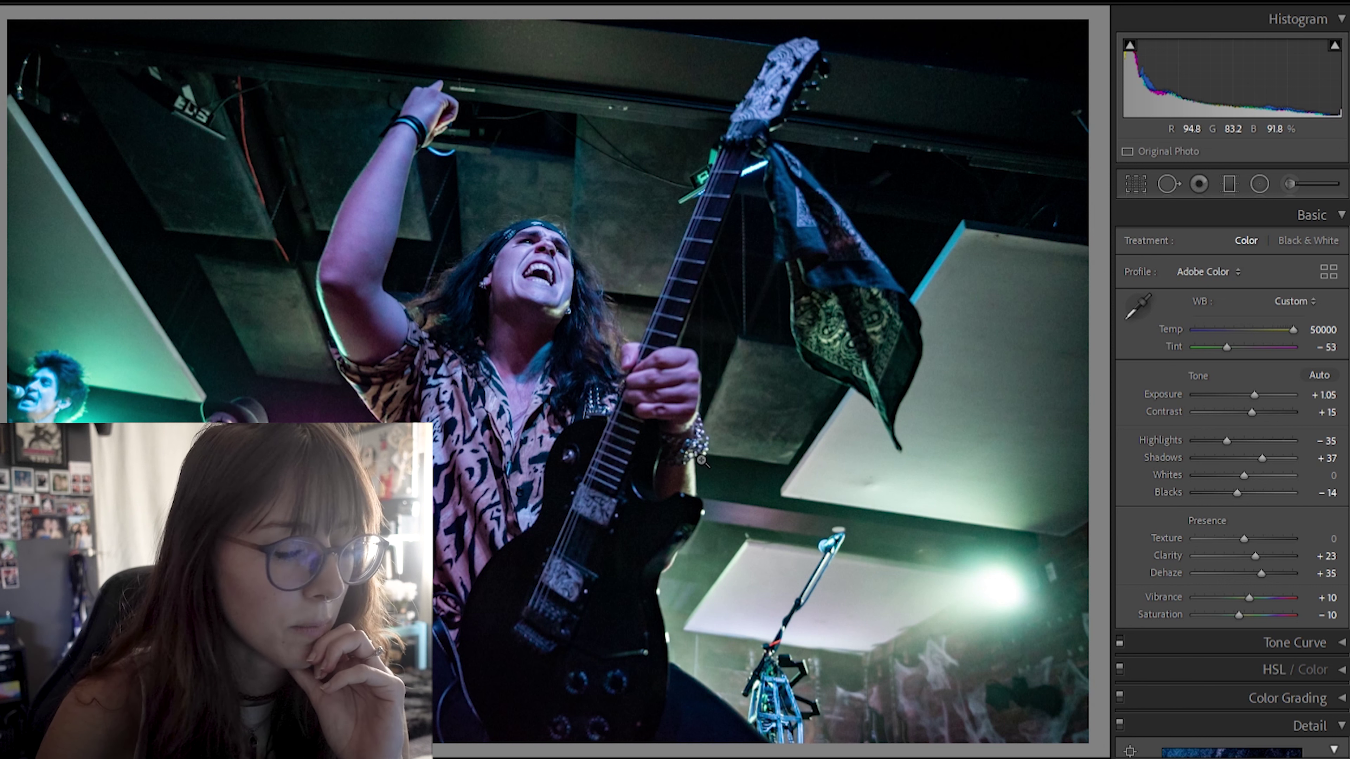
pyautogui.moveTo(1226, 341); pyautogui.dragTo(1230, 329)
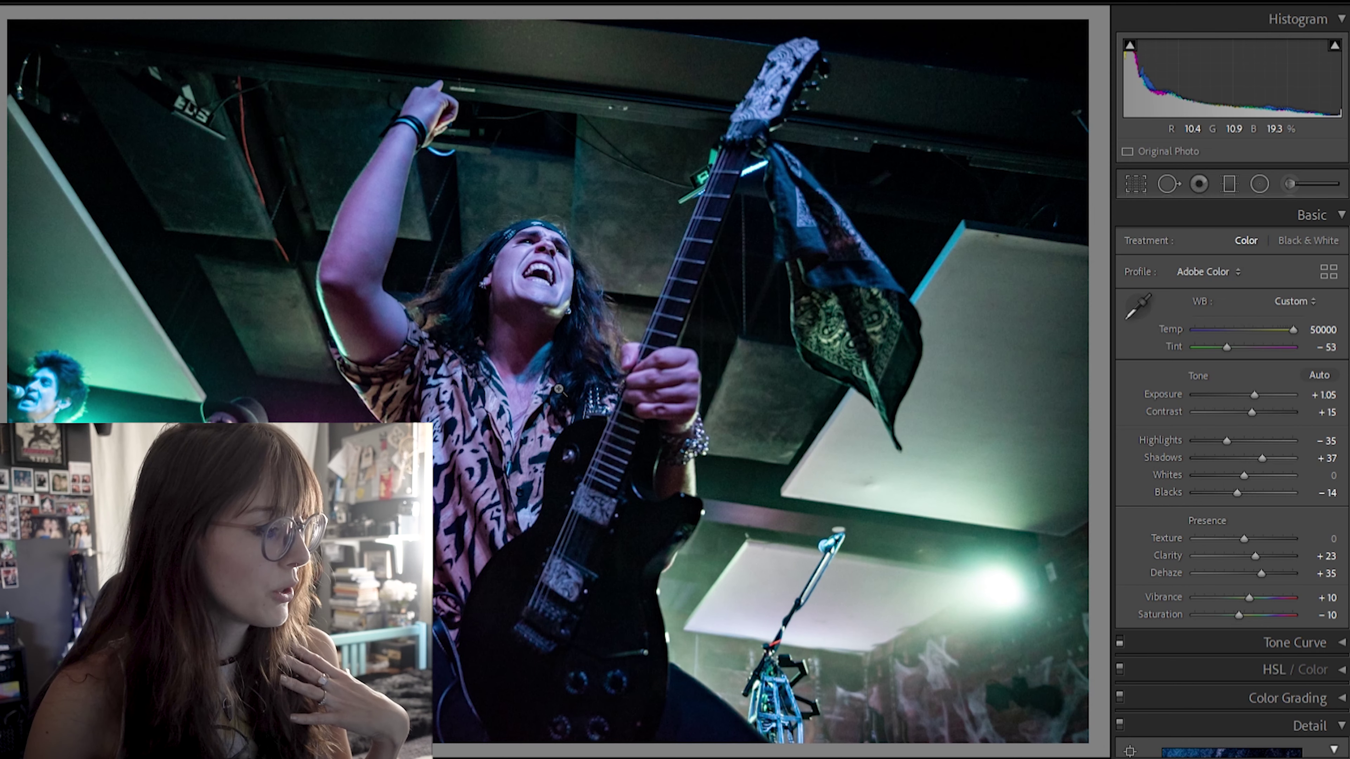
pyautogui.press('y')
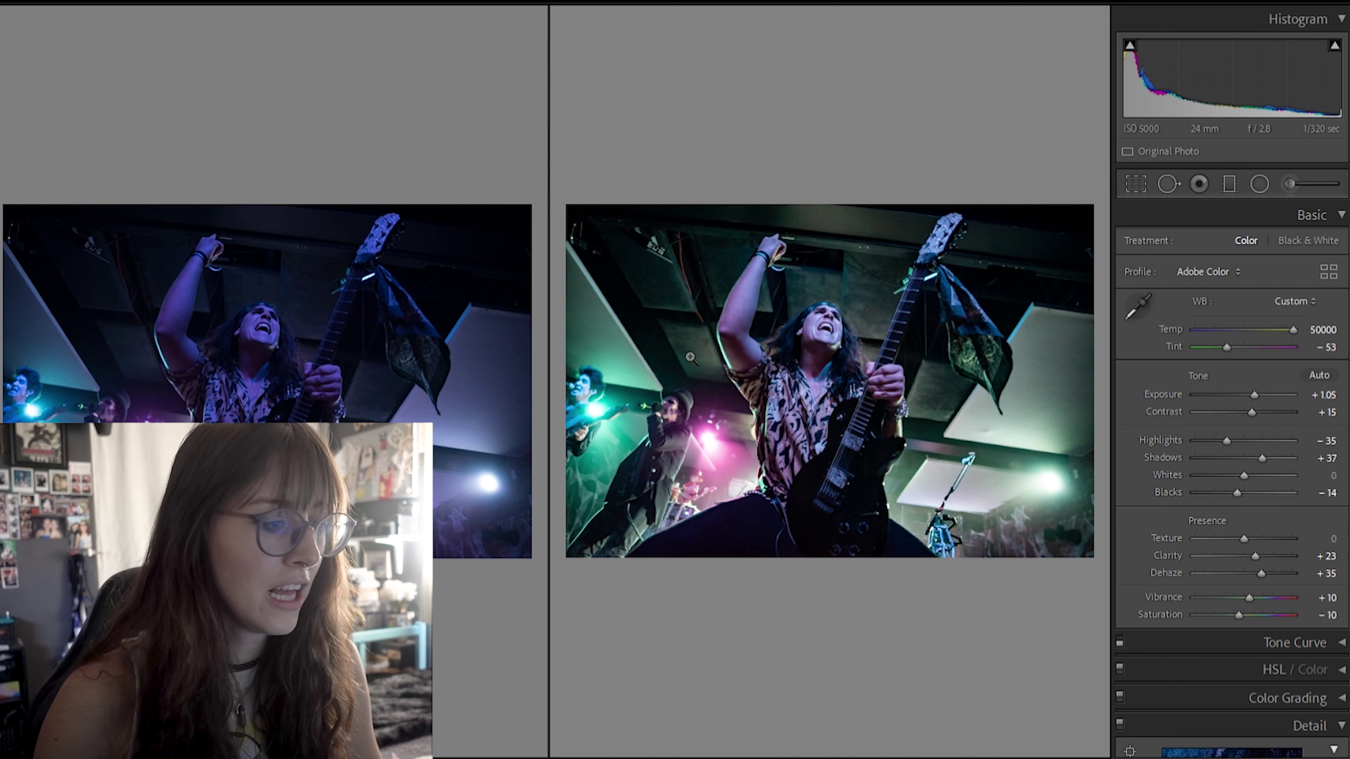
pyautogui.press('y')
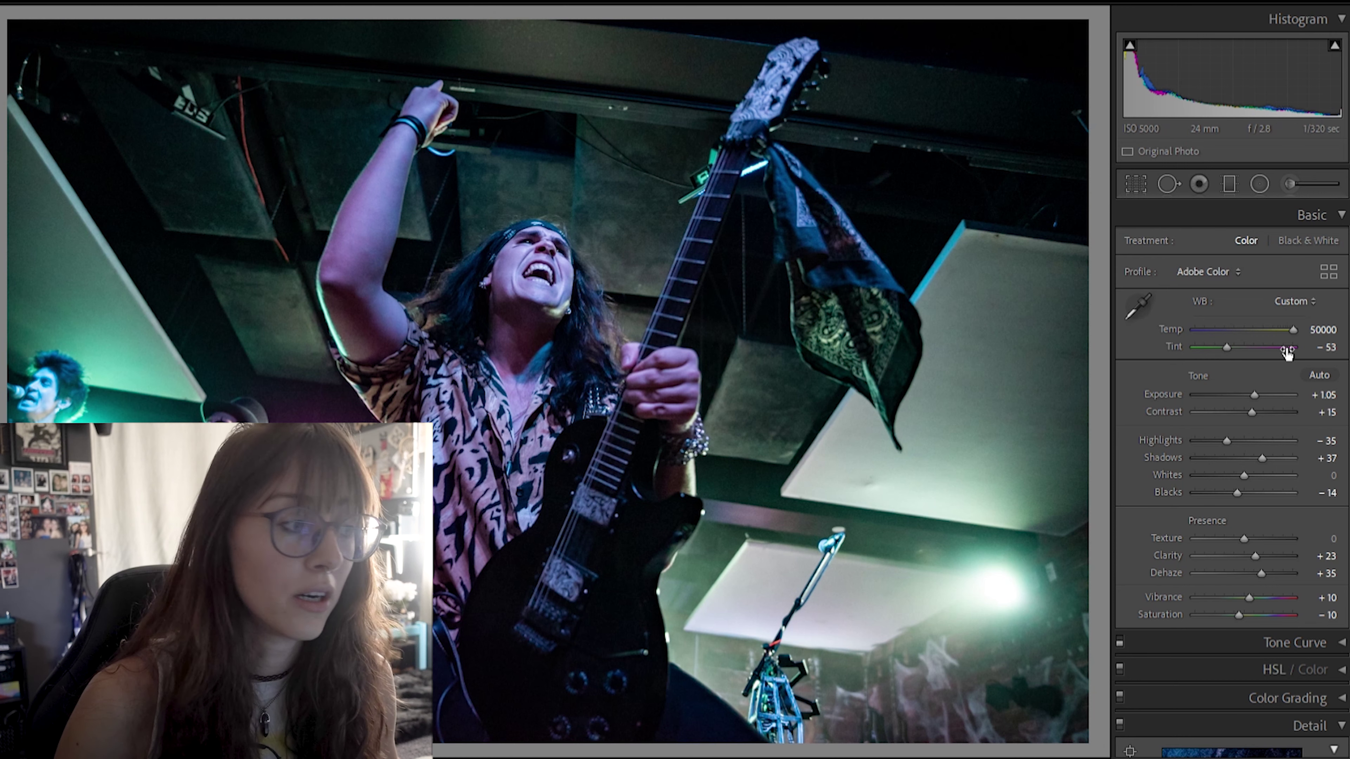
# Step: Try shifting the red hue to +100 in the HSL adjustments and undo the change
pyautogui.click(1138, 305)
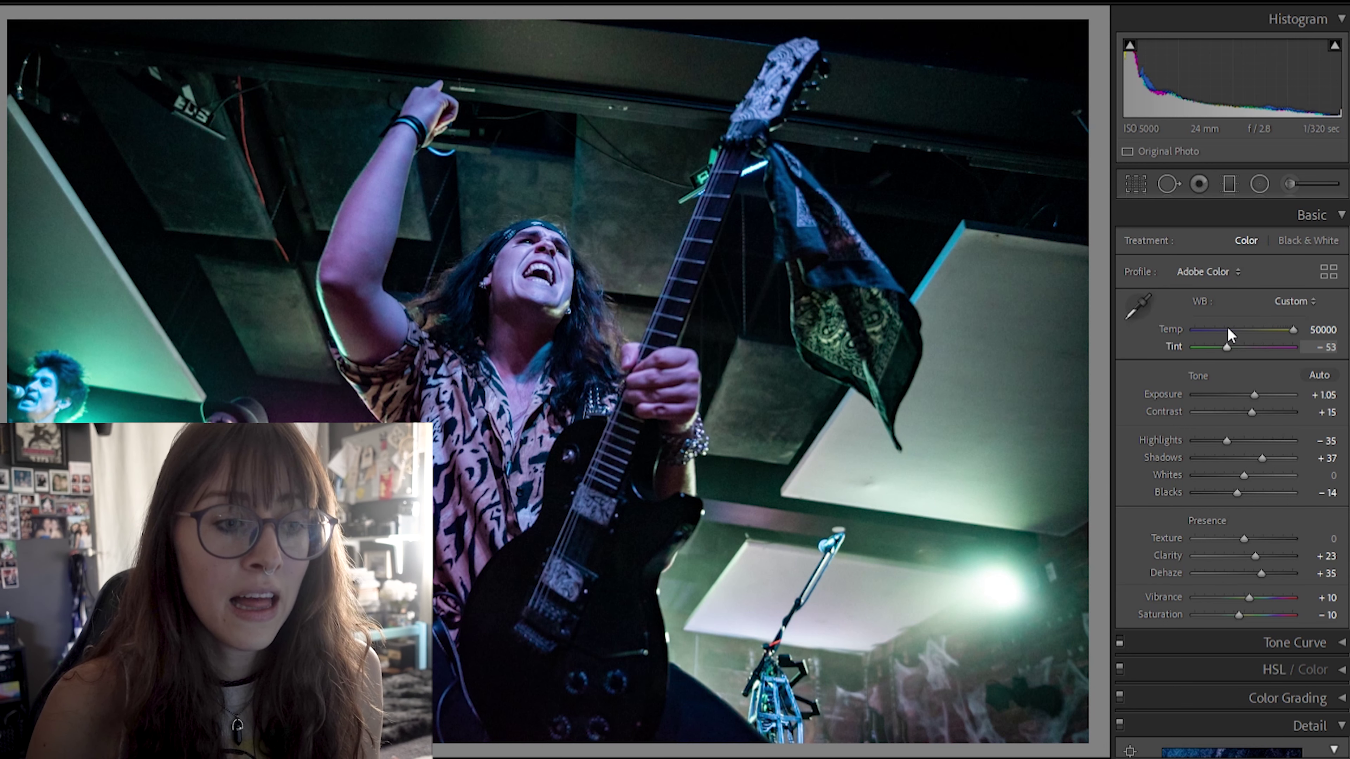
pyautogui.scroll(-8, 1291, 321)
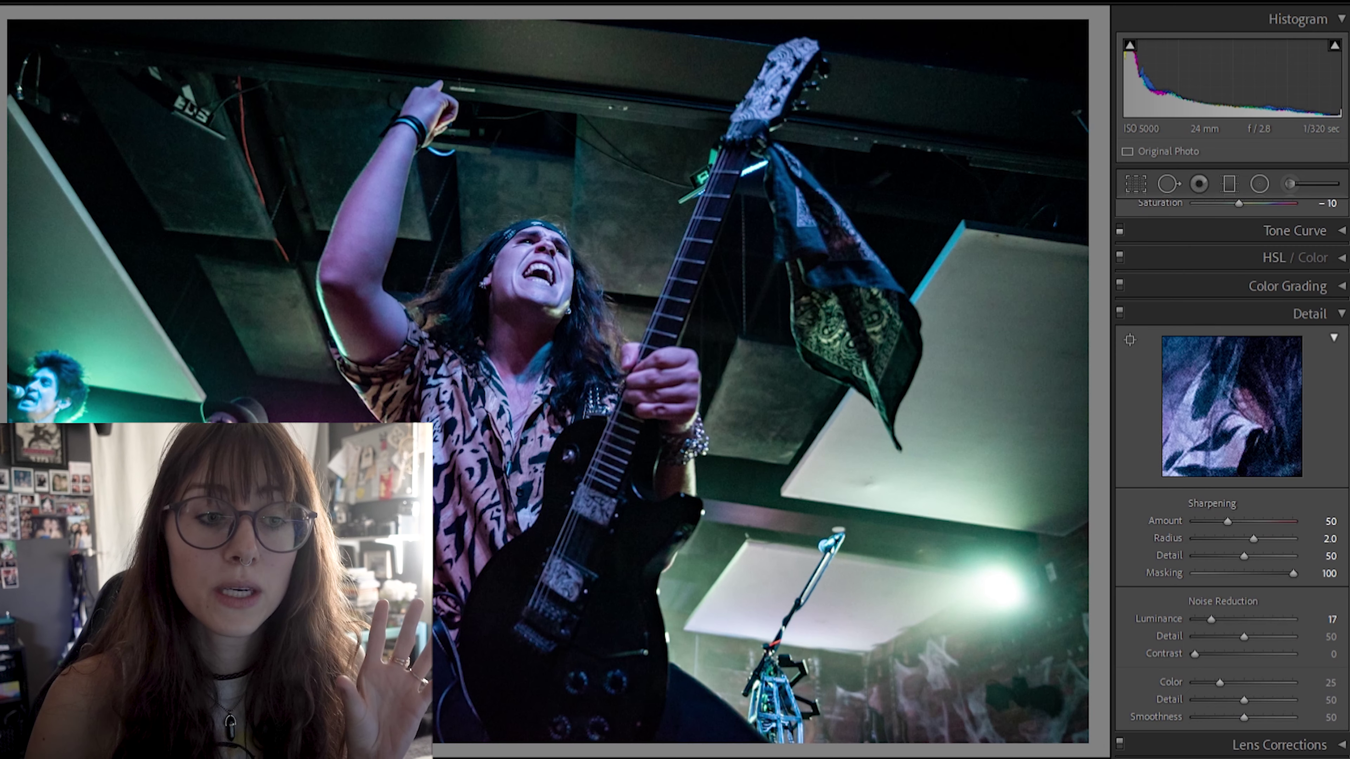
pyautogui.click(1341, 257)
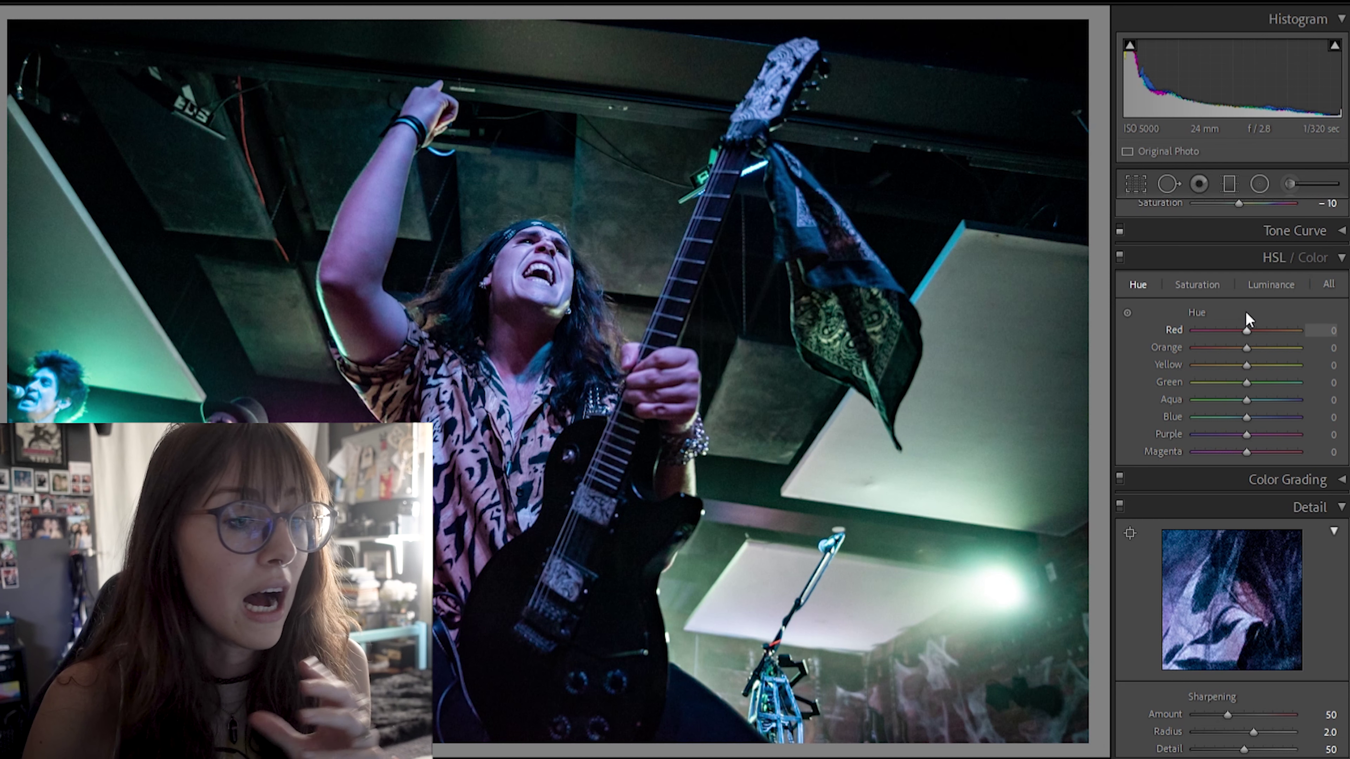
pyautogui.moveTo(1246, 330); pyautogui.dragTo(1322, 345)
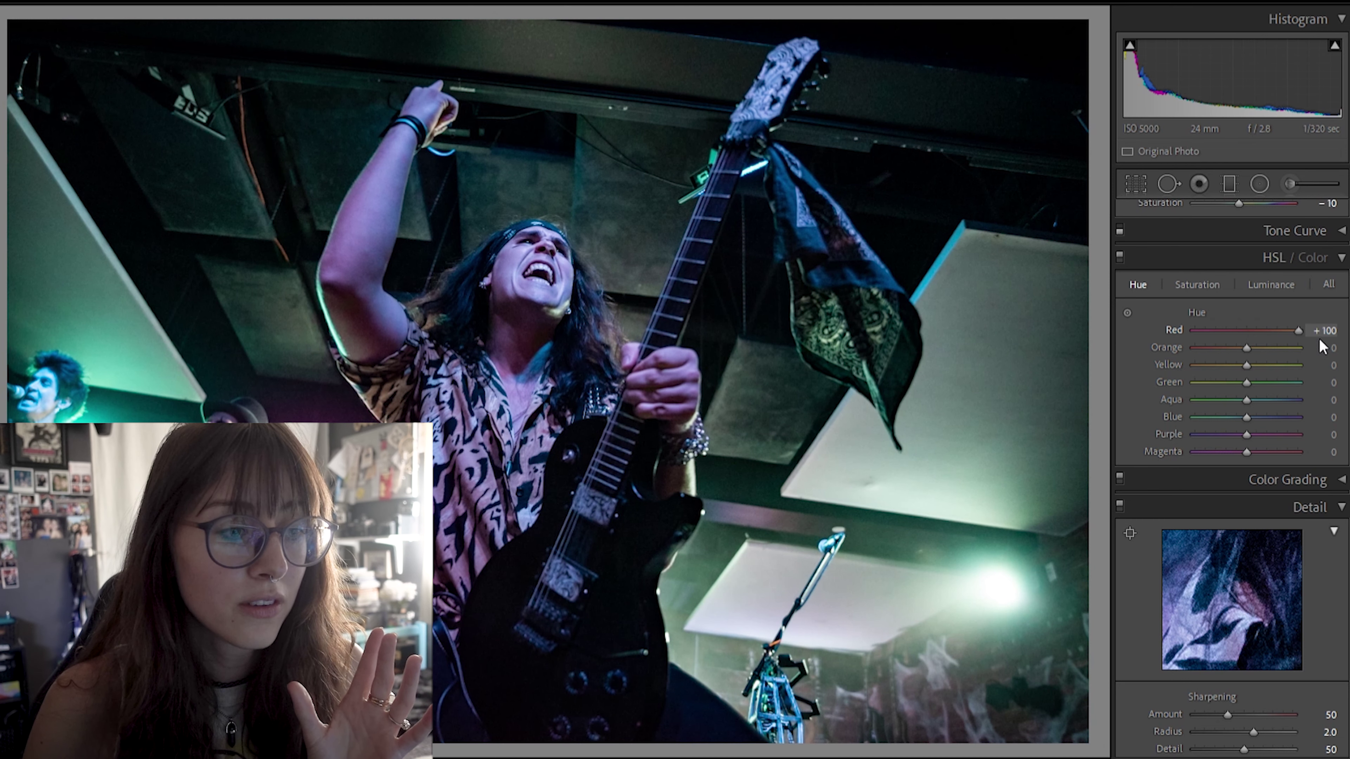
pyautogui.hotkey('ctrl', 'z')
# Step: Try targeted hue adjustments on the guitarist's face and arm, shifting blue to −55 and purple to −40, and undo the shift
pyautogui.click(1127, 312)
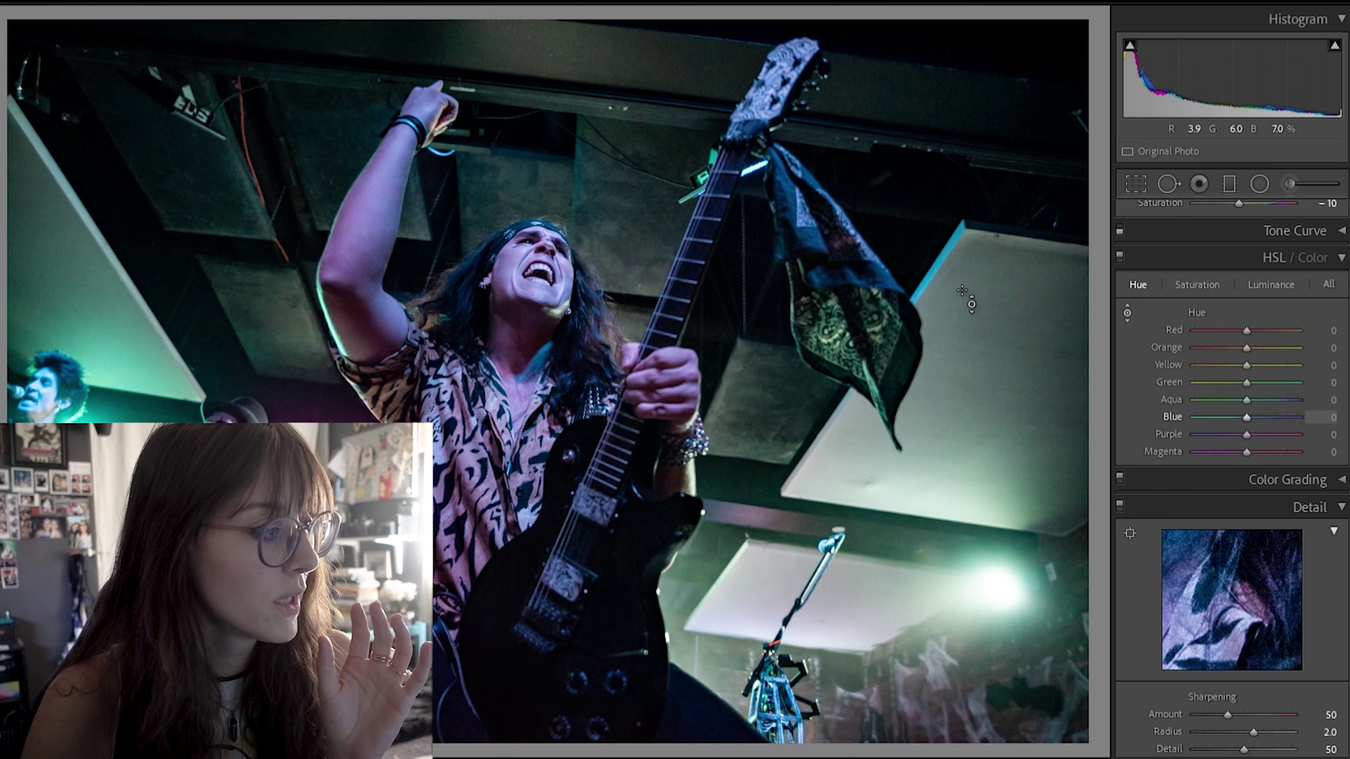
pyautogui.moveTo(514, 259); pyautogui.dragTo(514, 314)
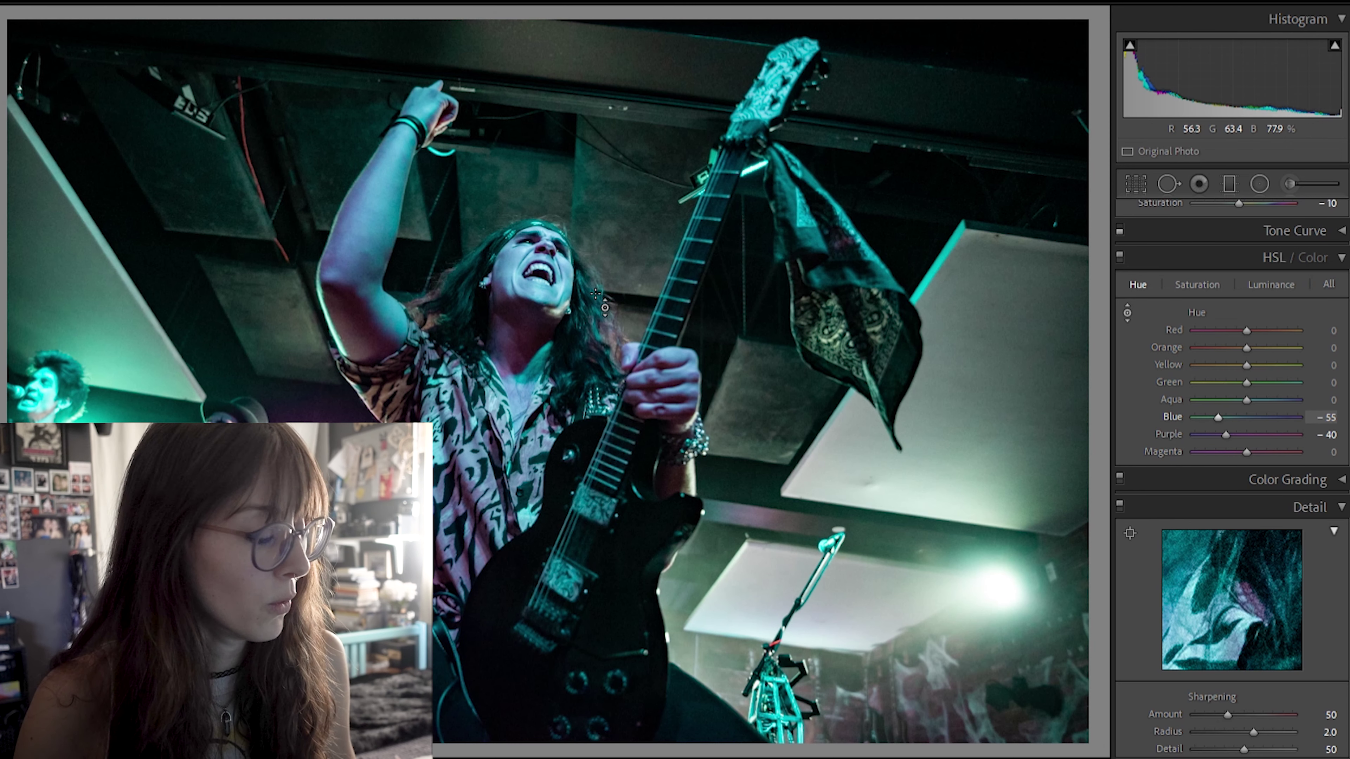
pyautogui.hotkey('ctrl', 'z')
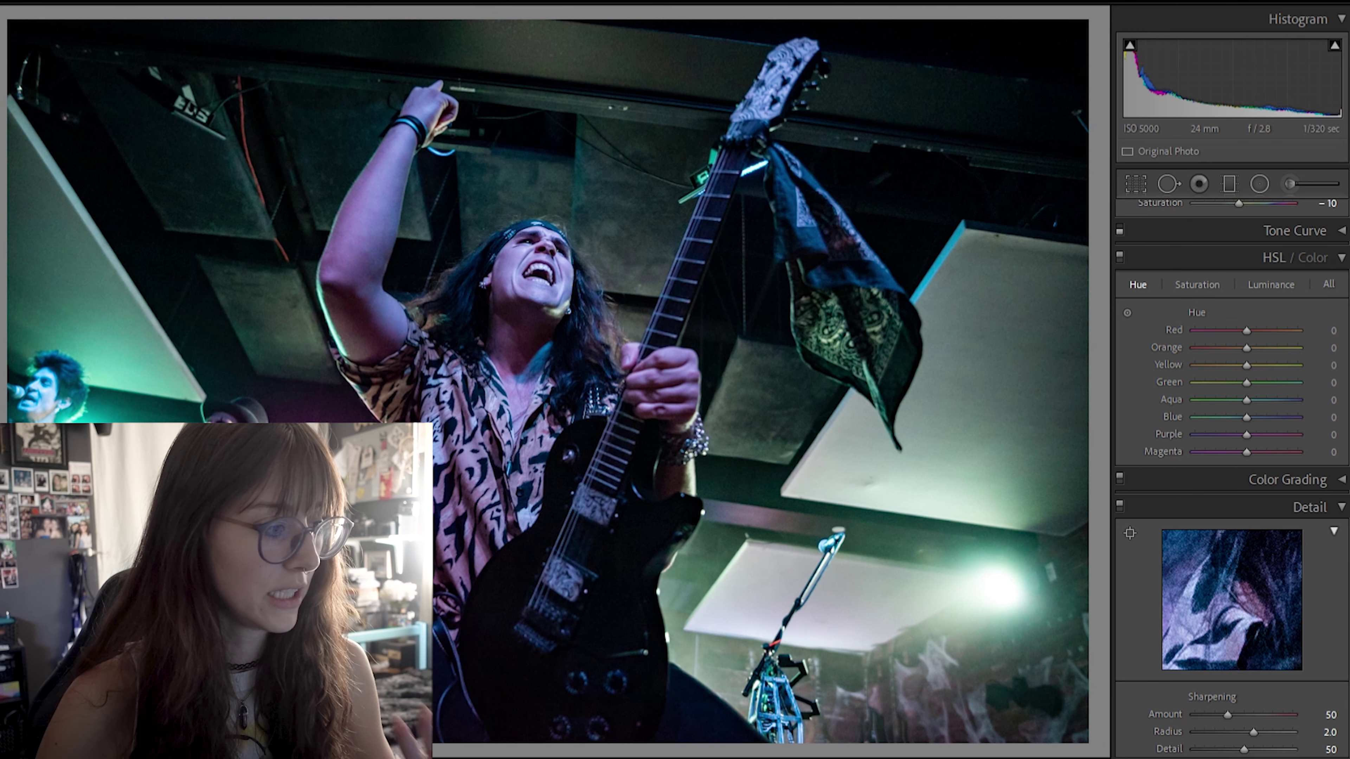
pyautogui.click(1127, 312)
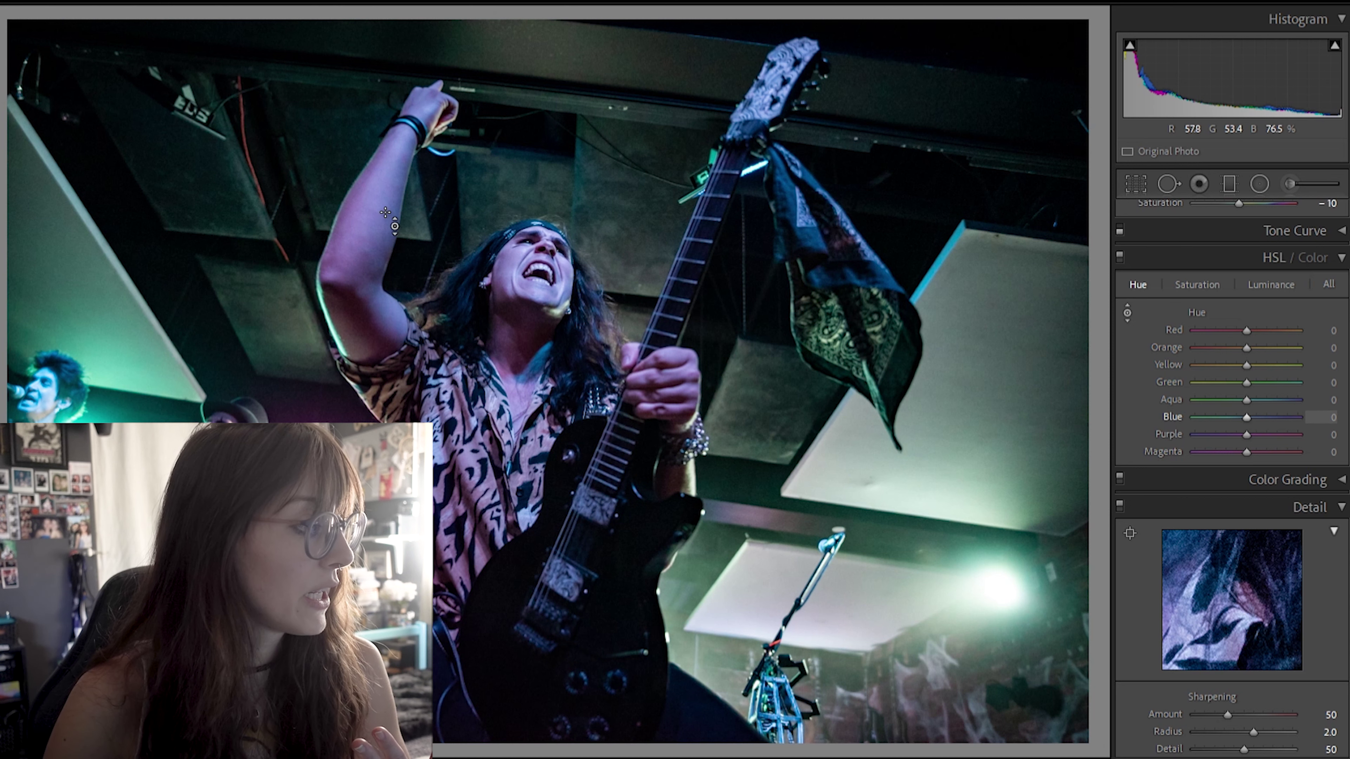
pyautogui.moveTo(388, 196)
pyautogui.mouseDown()
pyautogui.moveTo(388, 154)
pyautogui.moveTo(388, 183)
pyautogui.mouseUp()
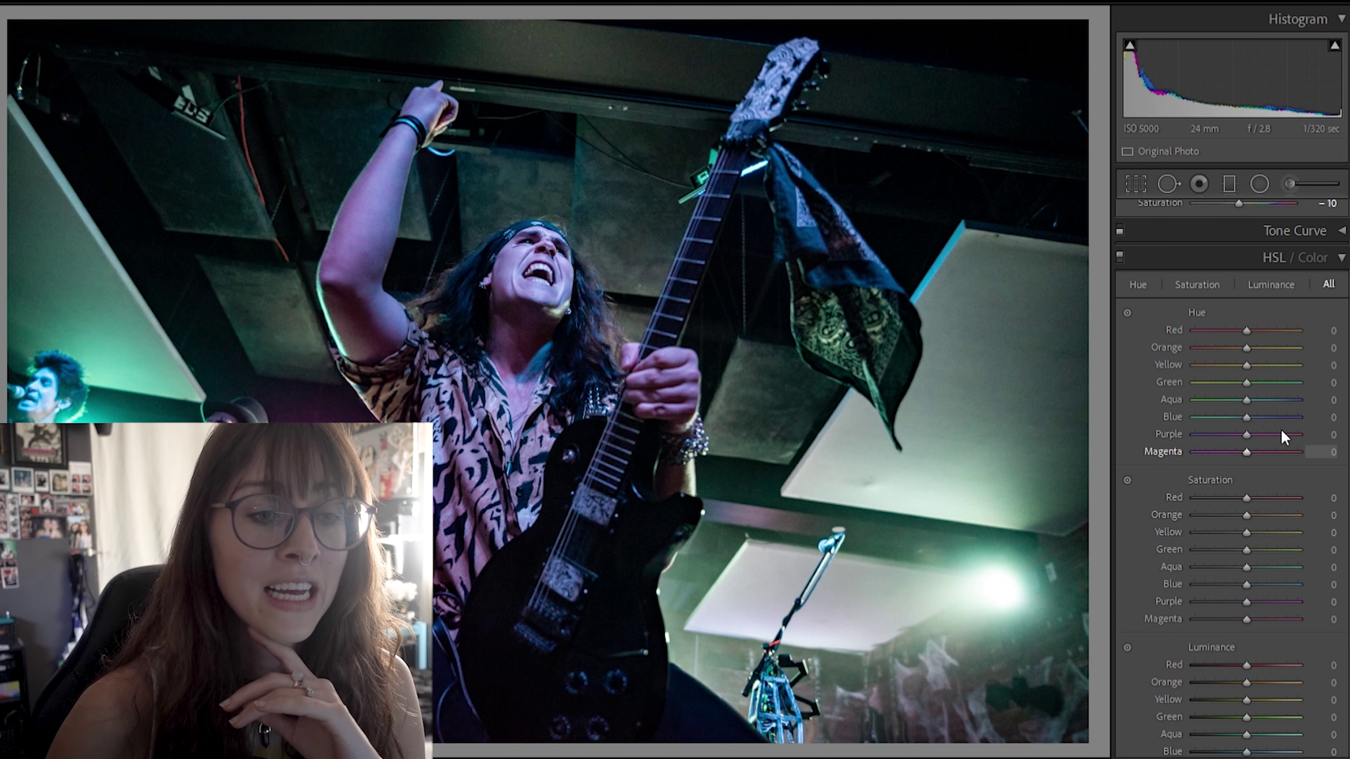
# Step: Try a black-and-white treatment of the photo with exposure at +0.70 and return to the color version
pyautogui.scroll(10, 1282, 436)
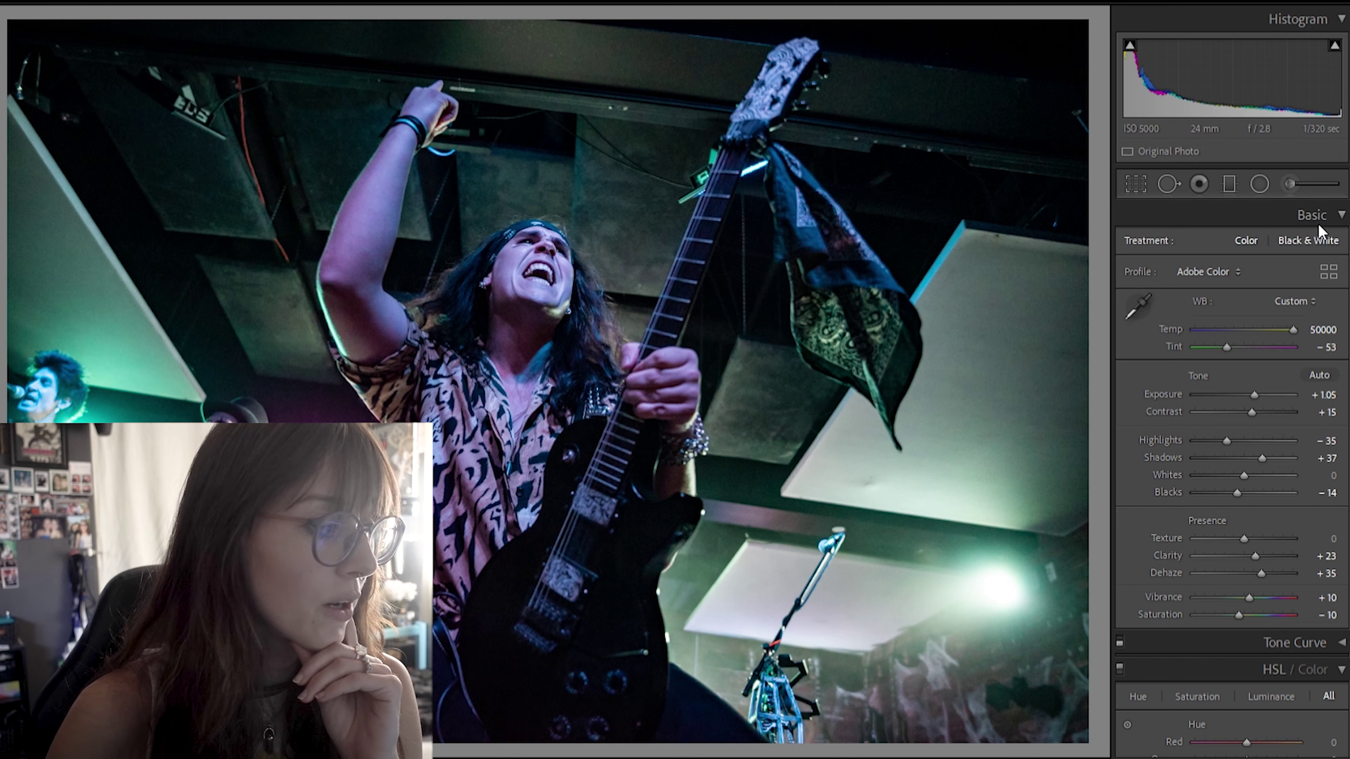
pyautogui.press('v')
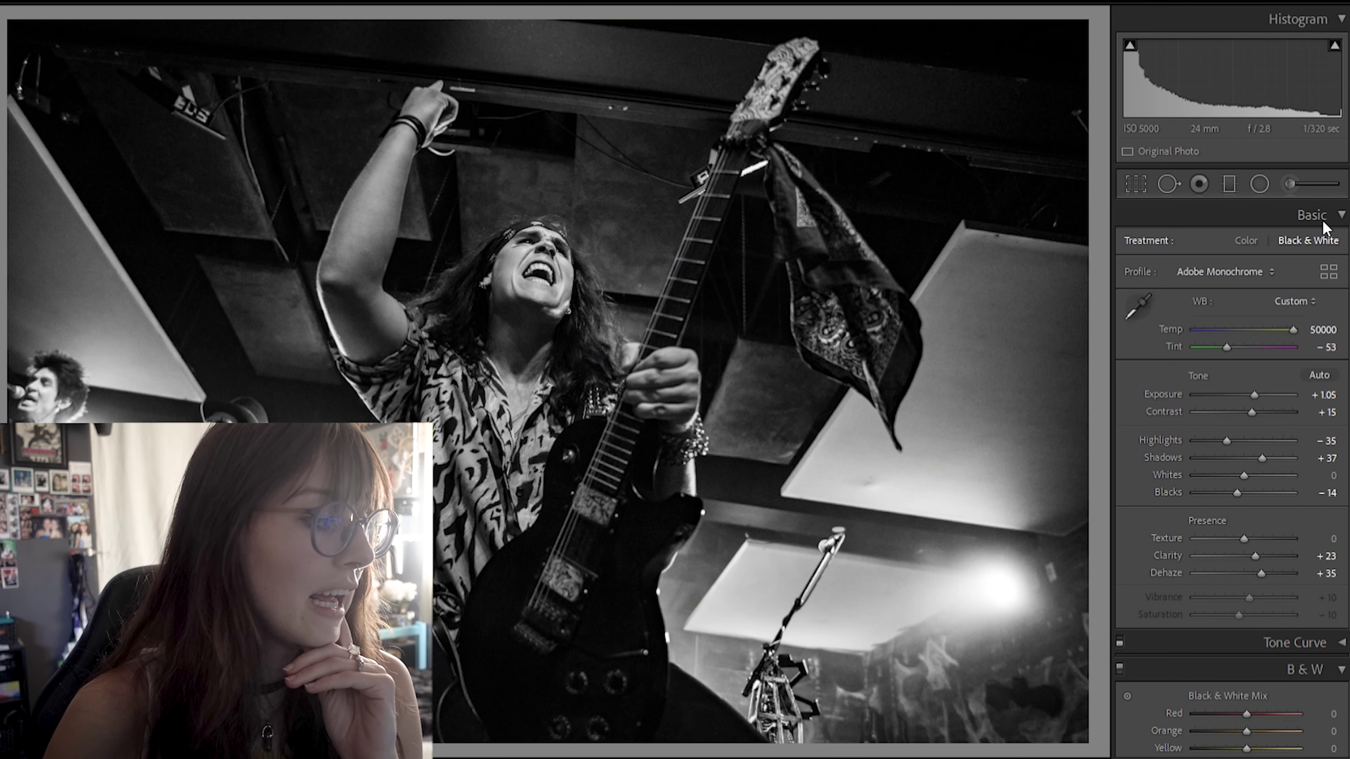
pyautogui.moveTo(1254, 394); pyautogui.dragTo(1251, 395)
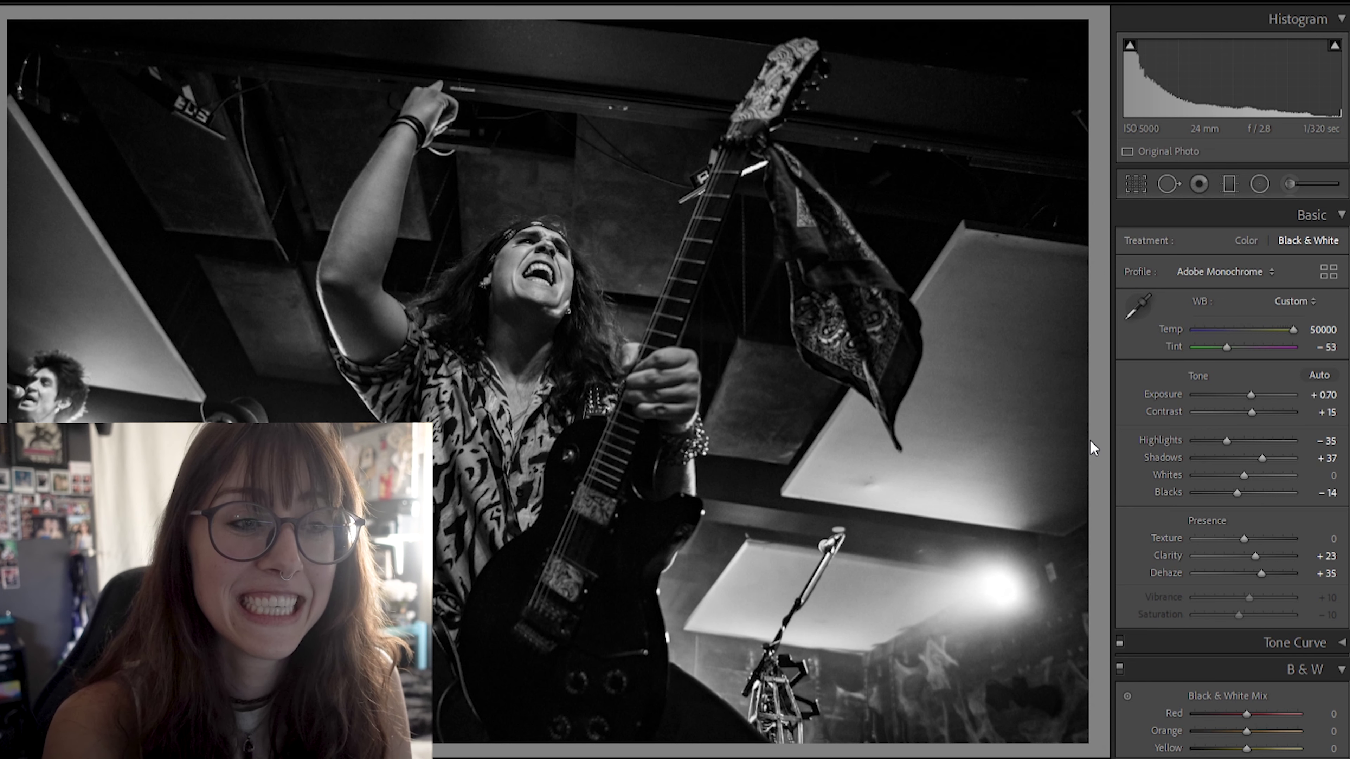
pyautogui.press('v')
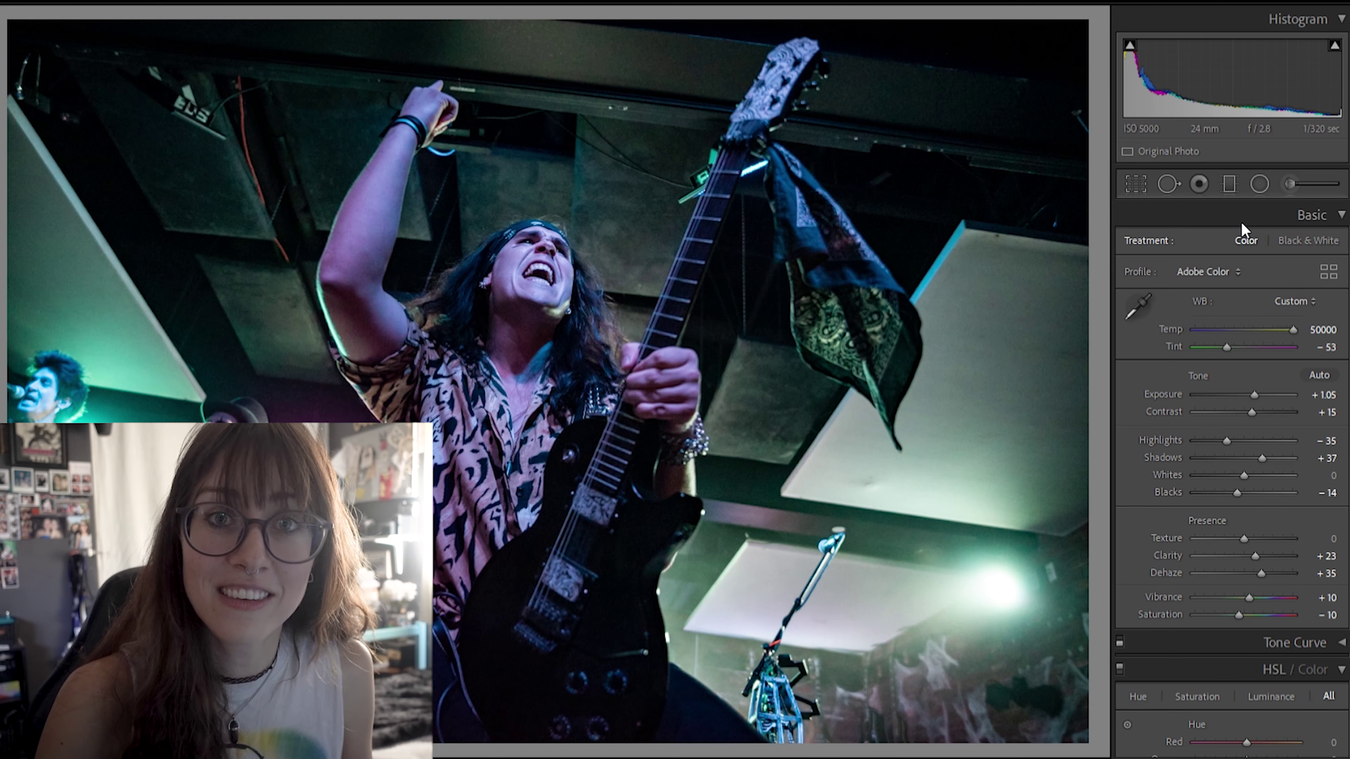
# Step: Browse the concert shoot's thumbnails in the library grid, comparing edited and unedited photos
pyautogui.press('g')
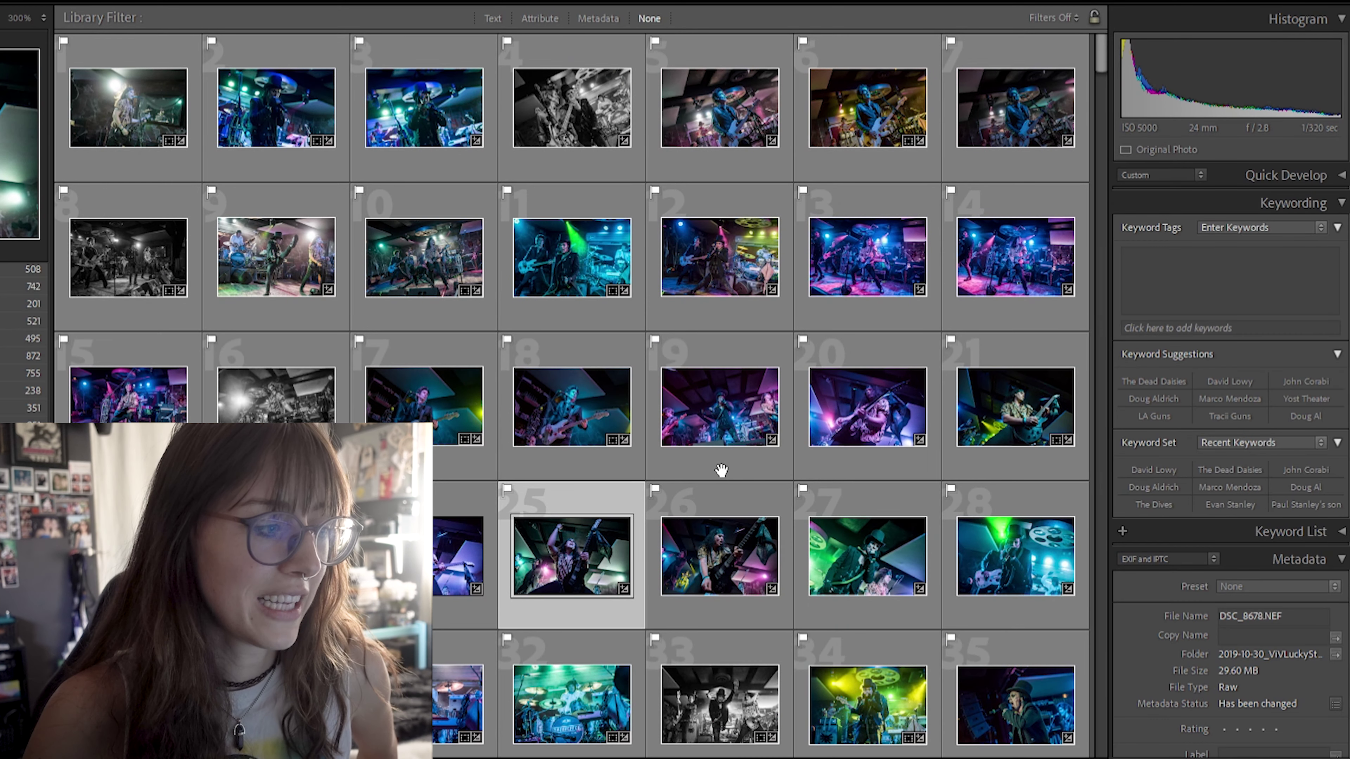
pyautogui.scroll(-3, 1092, 159)
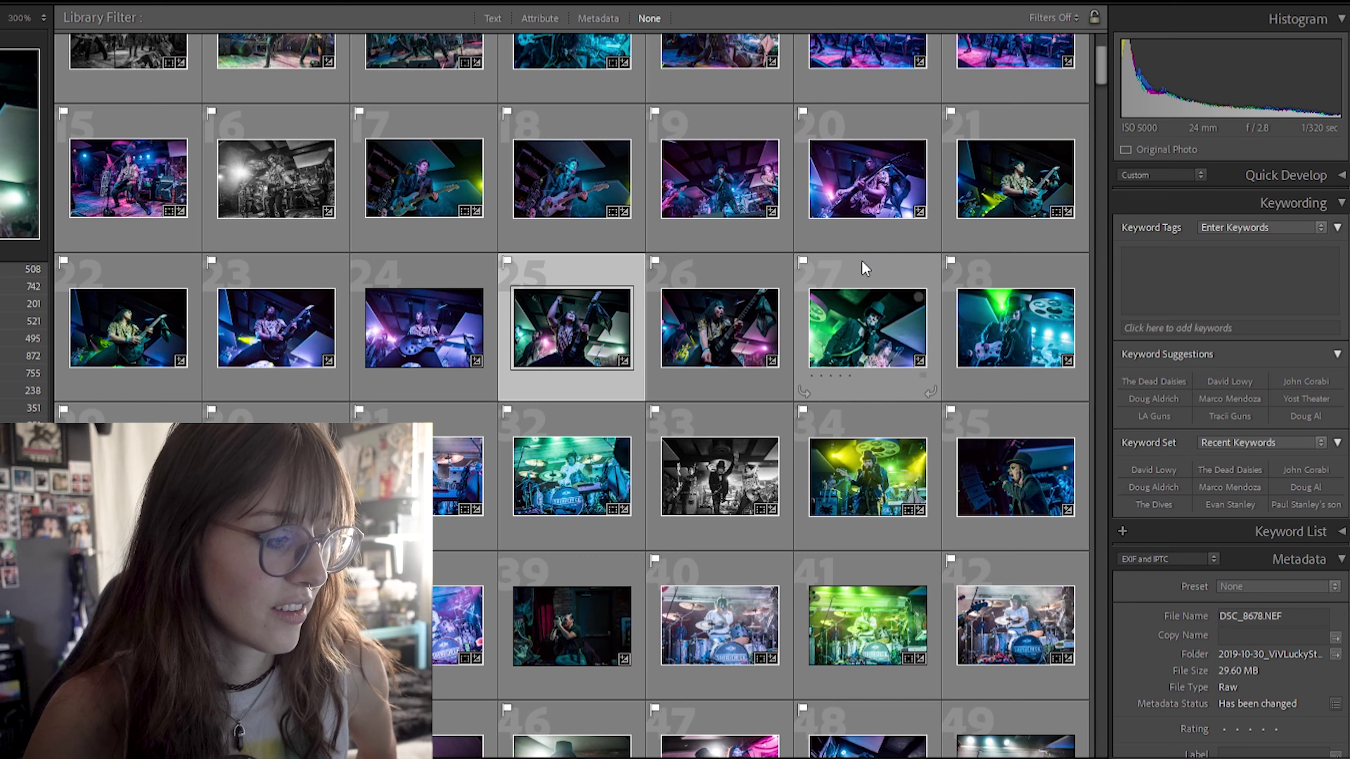
pyautogui.scroll(-3, 856, 301)
pyautogui.scroll(-4, 907, 492)
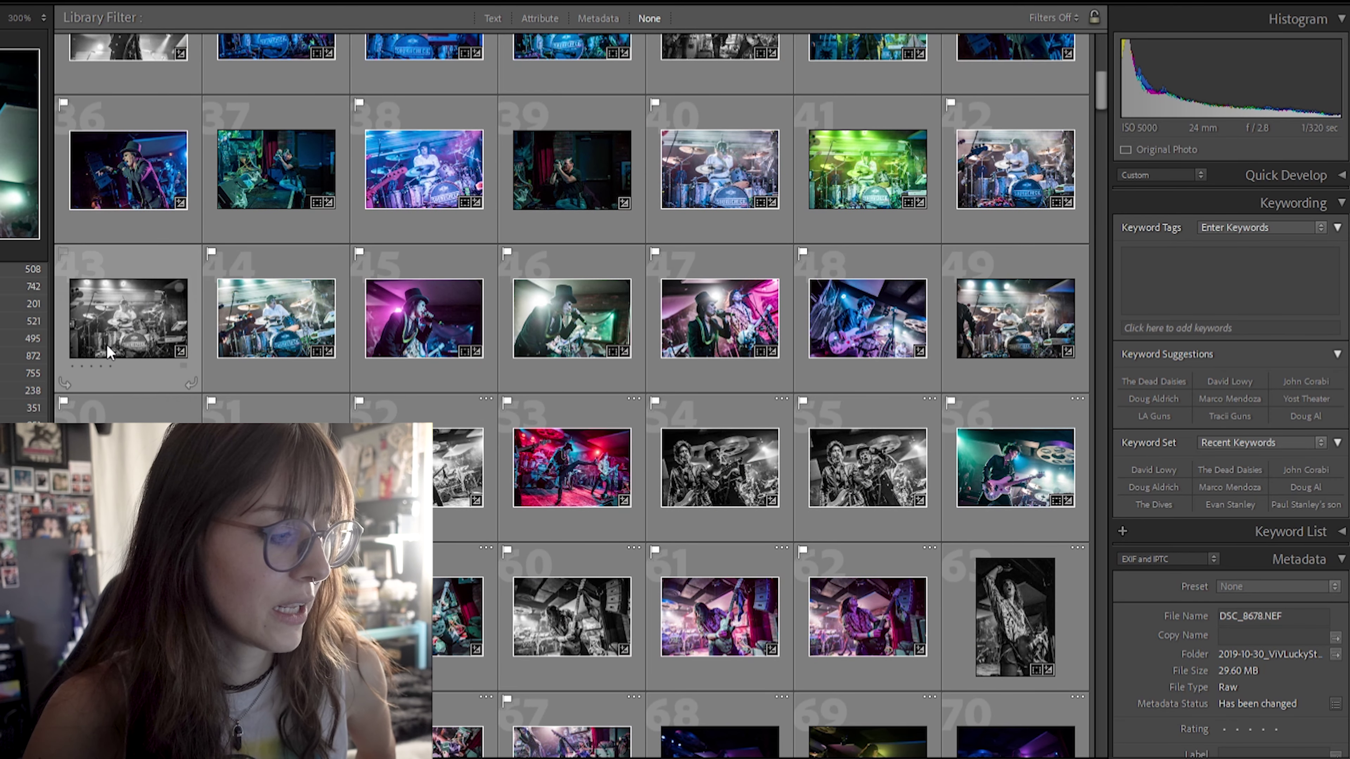
pyautogui.scroll(-3, 894, 465)
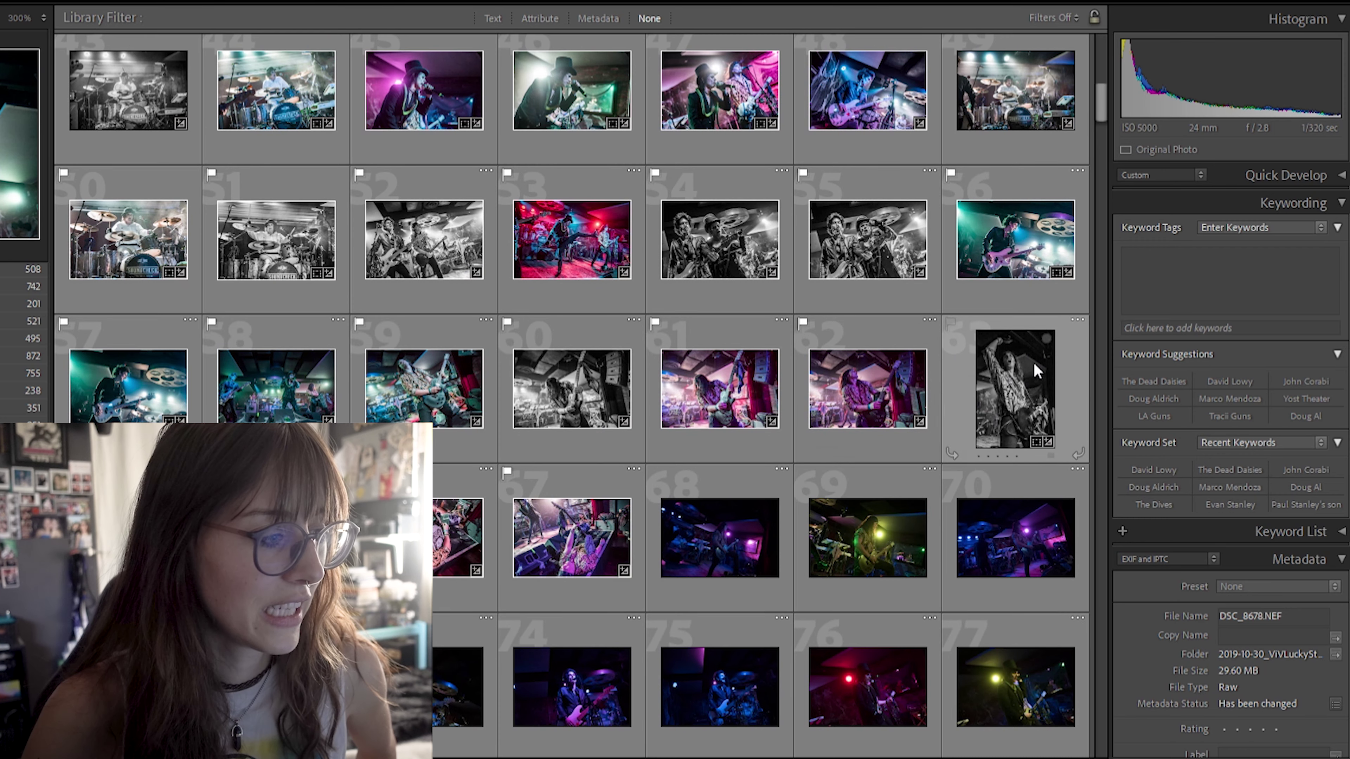
pyautogui.scroll(-6, 786, 452)
pyautogui.scroll(-20, 825, 413)
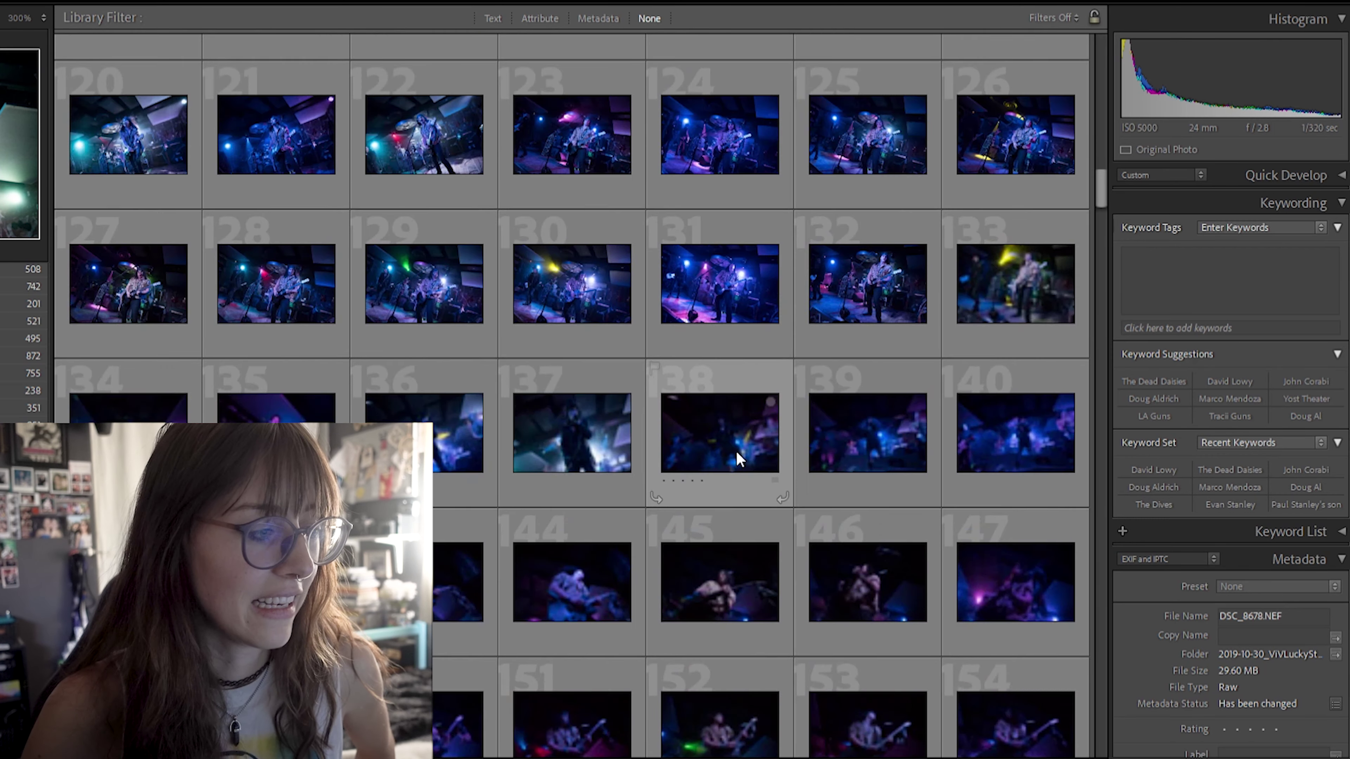
pyautogui.scroll(-20, 720, 420)
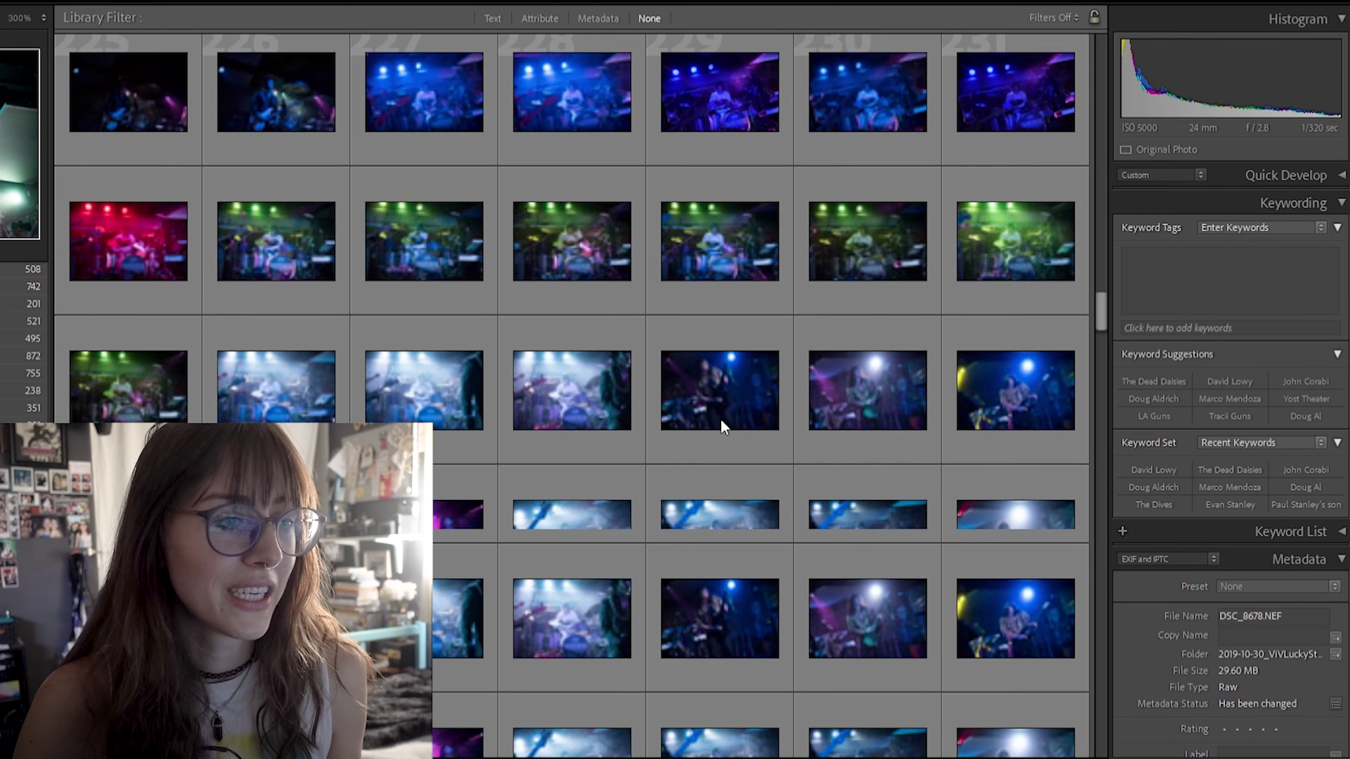
pyautogui.scroll(-14, 718, 418)
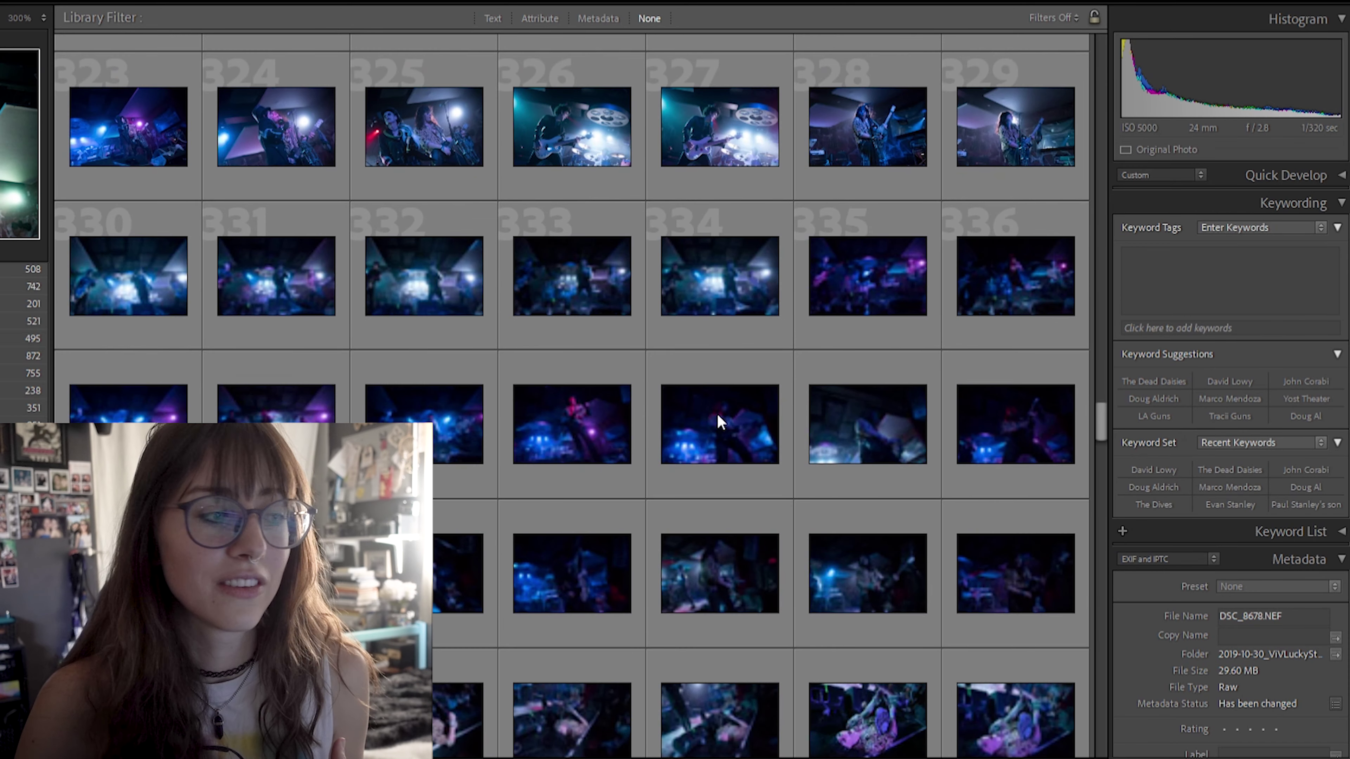
pyautogui.scroll(-9, 717, 396)
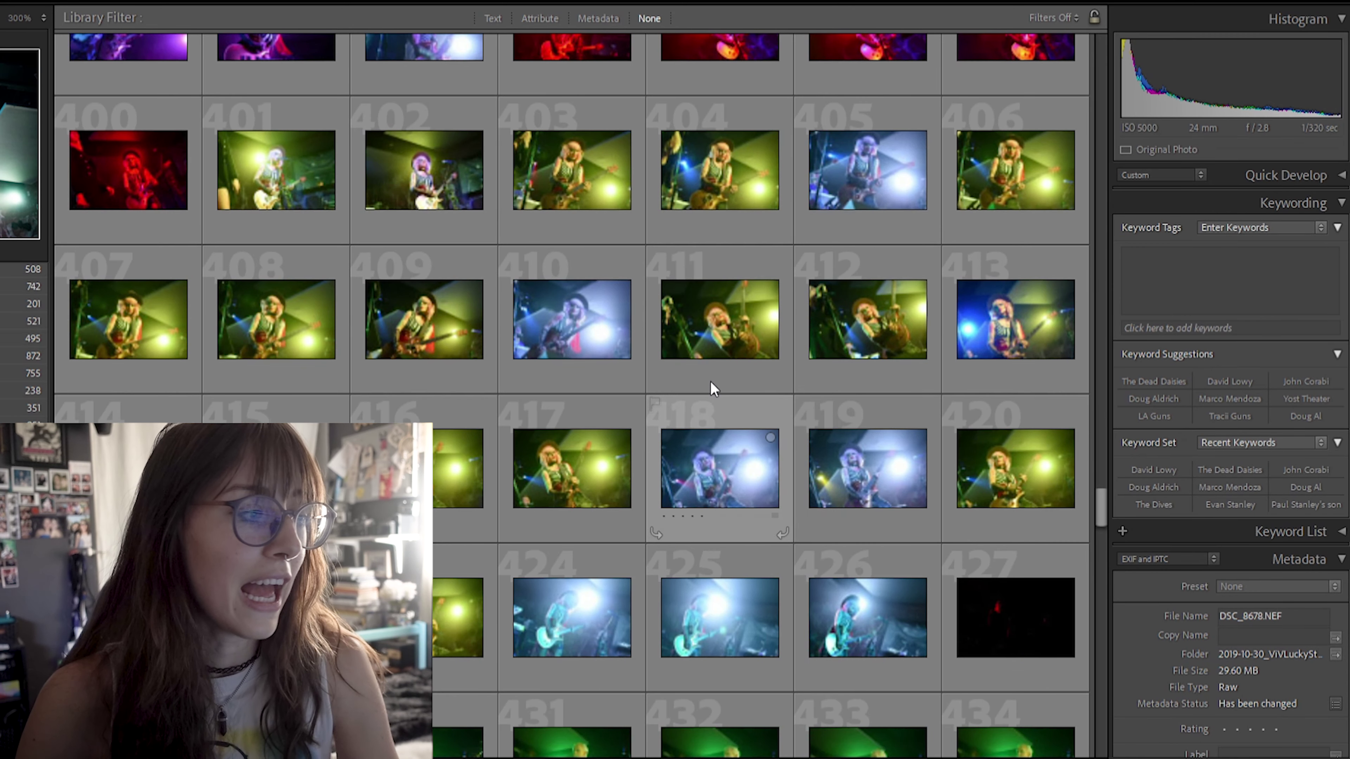
pyautogui.scroll(17, 714, 390)
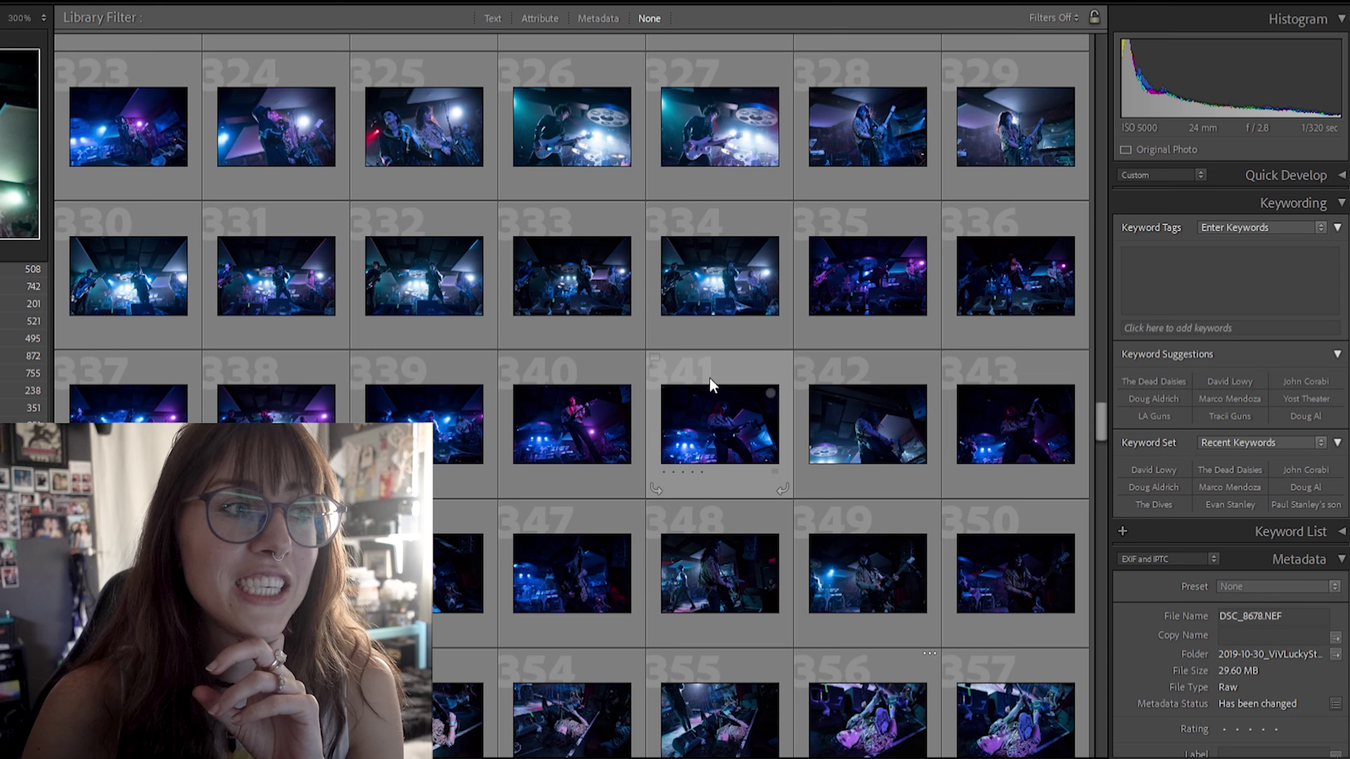